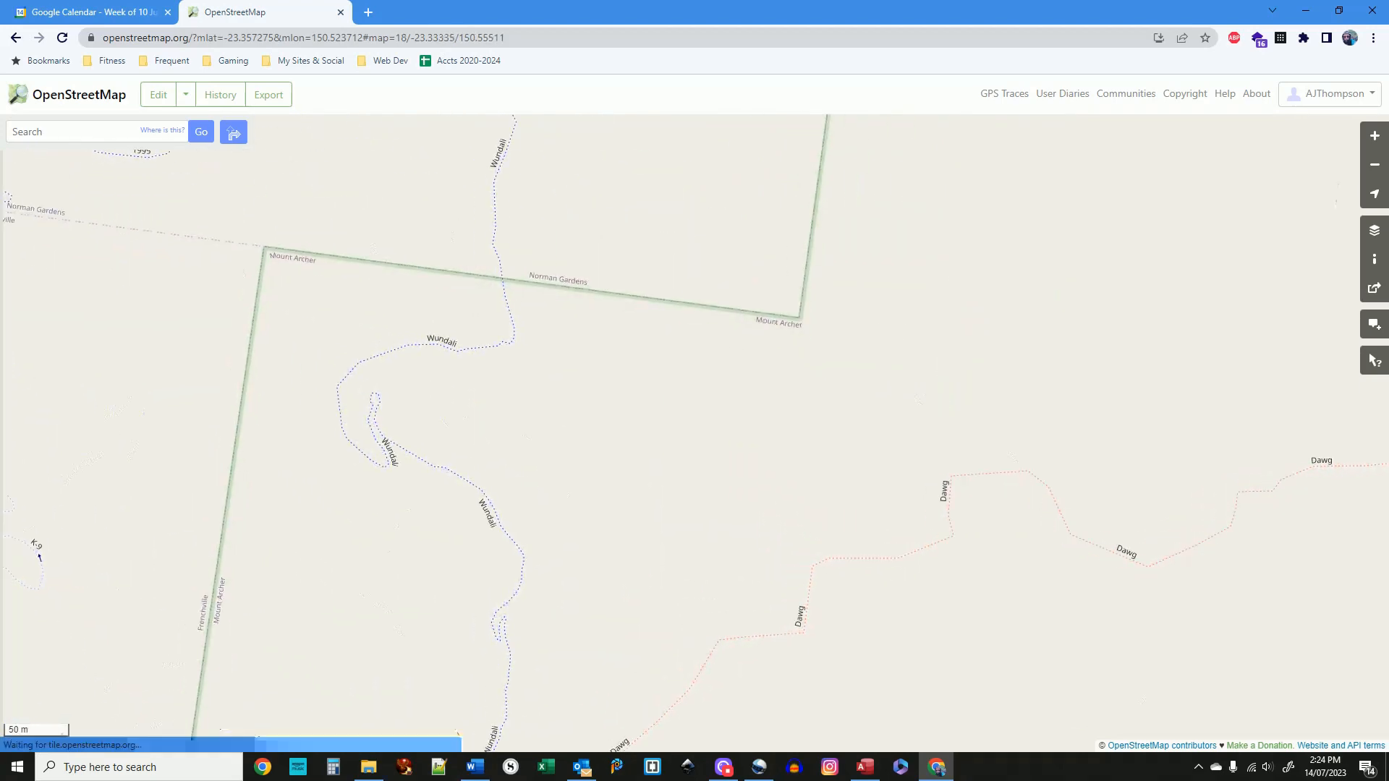
Display the First Turkey trail area with the CyclOSM map layer
{"action": "left_click", "coordinate": [1374, 165]}
{"action": "left_click_drag", "start_coordinate": [868, 390], "coordinate": [1109, 305]}
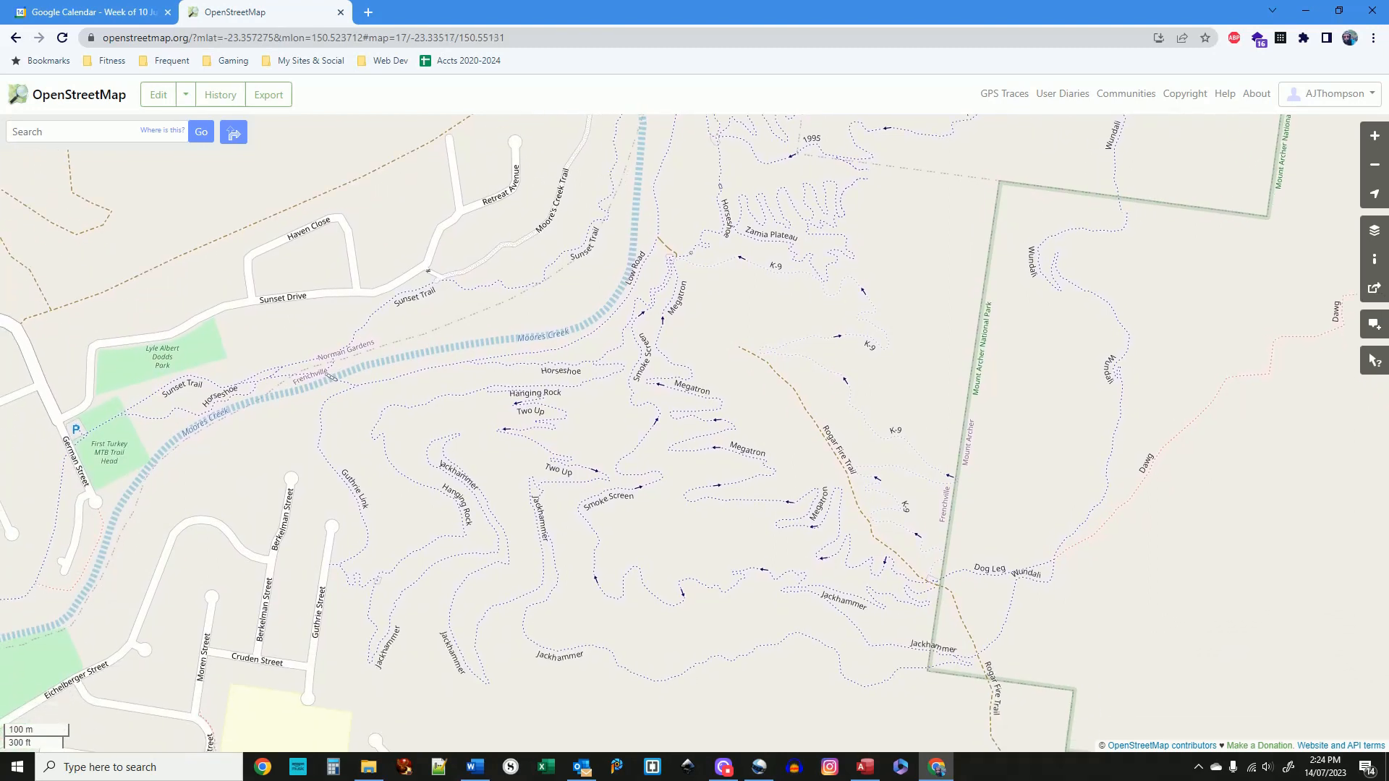
{"action": "left_click_drag", "start_coordinate": [796, 470], "coordinate": [737, 430]}
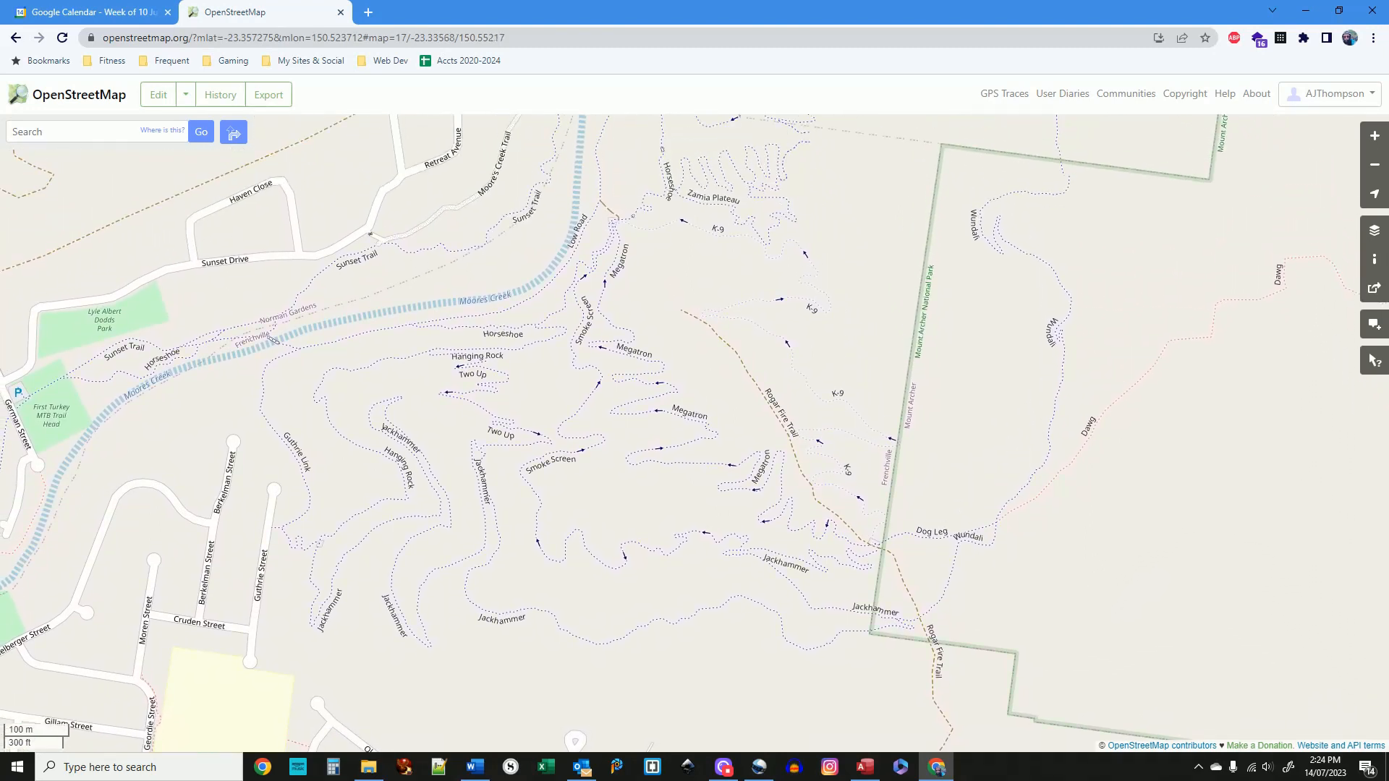
{"action": "left_click", "coordinate": [1374, 231]}
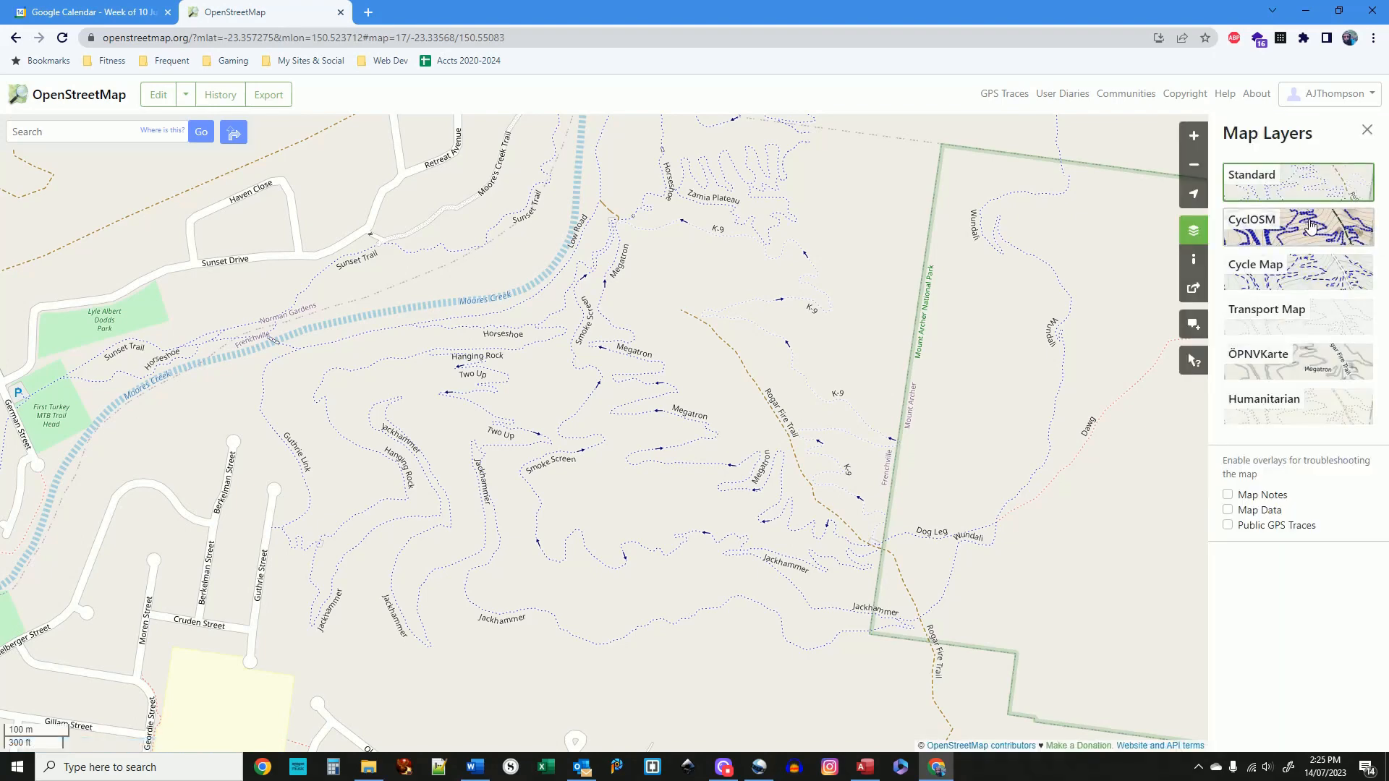
{"action": "left_click", "coordinate": [1311, 227]}
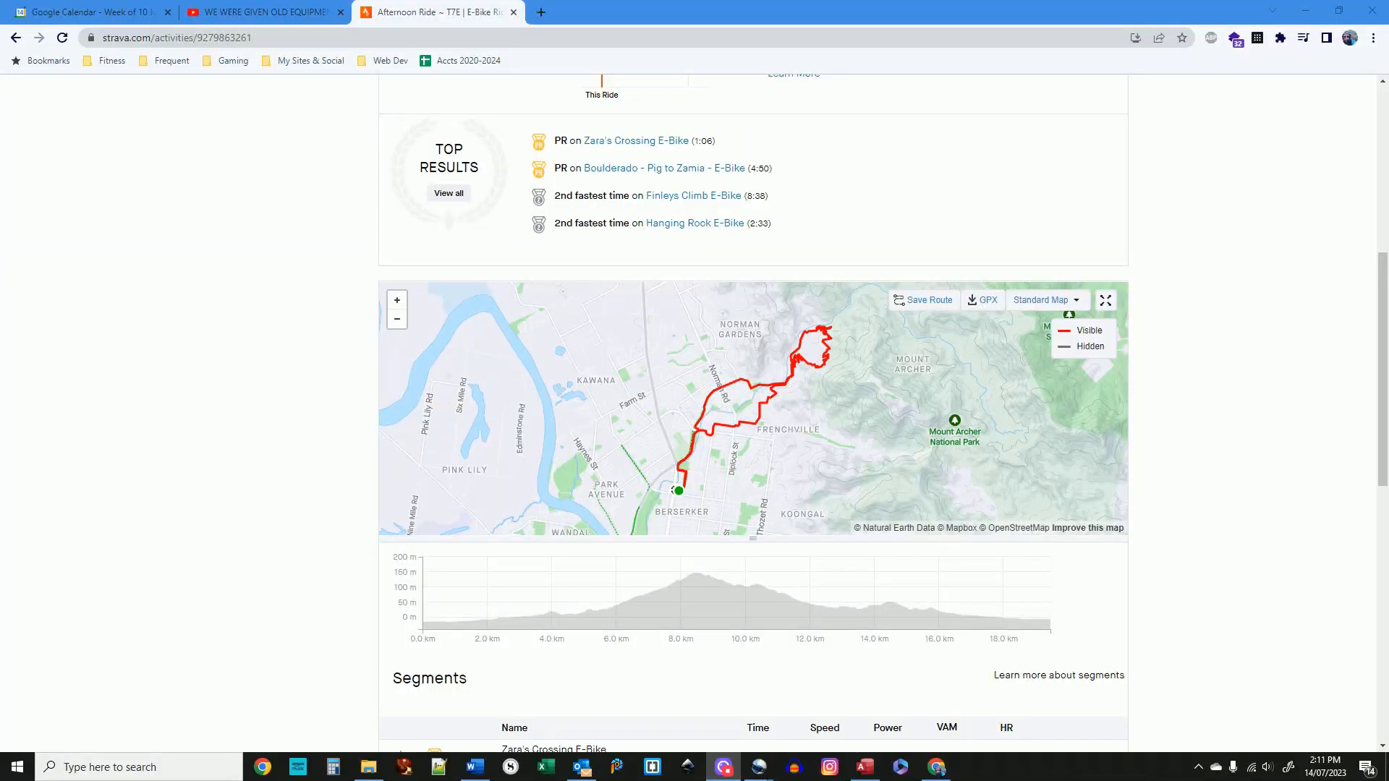
Switch to Strava and export the Afternoon Ride ~ T7E activity as a GPX file
{"action": "scroll", "coordinate": [322, 321], "scroll_direction": "up", "scroll_amount": 7}
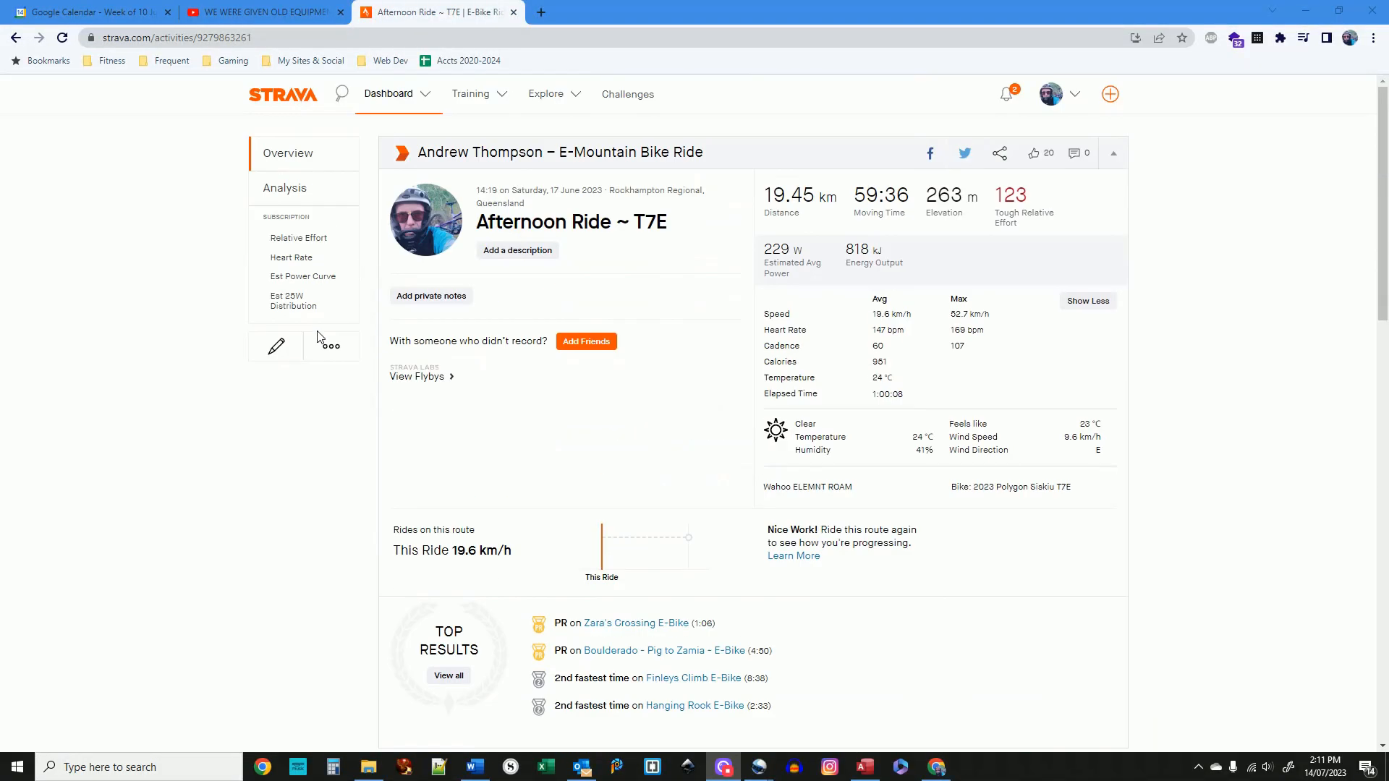
{"action": "left_click", "coordinate": [331, 350]}
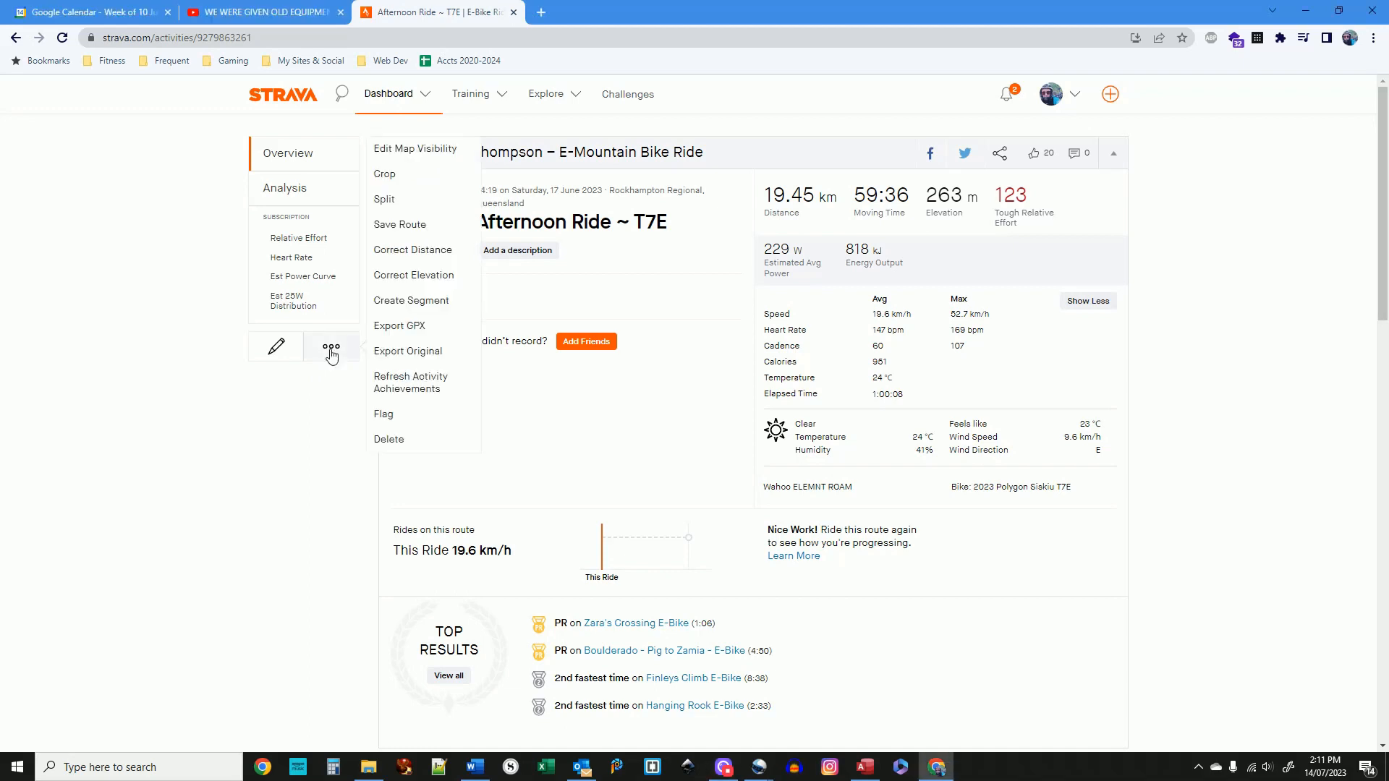
{"action": "left_click", "coordinate": [424, 327]}
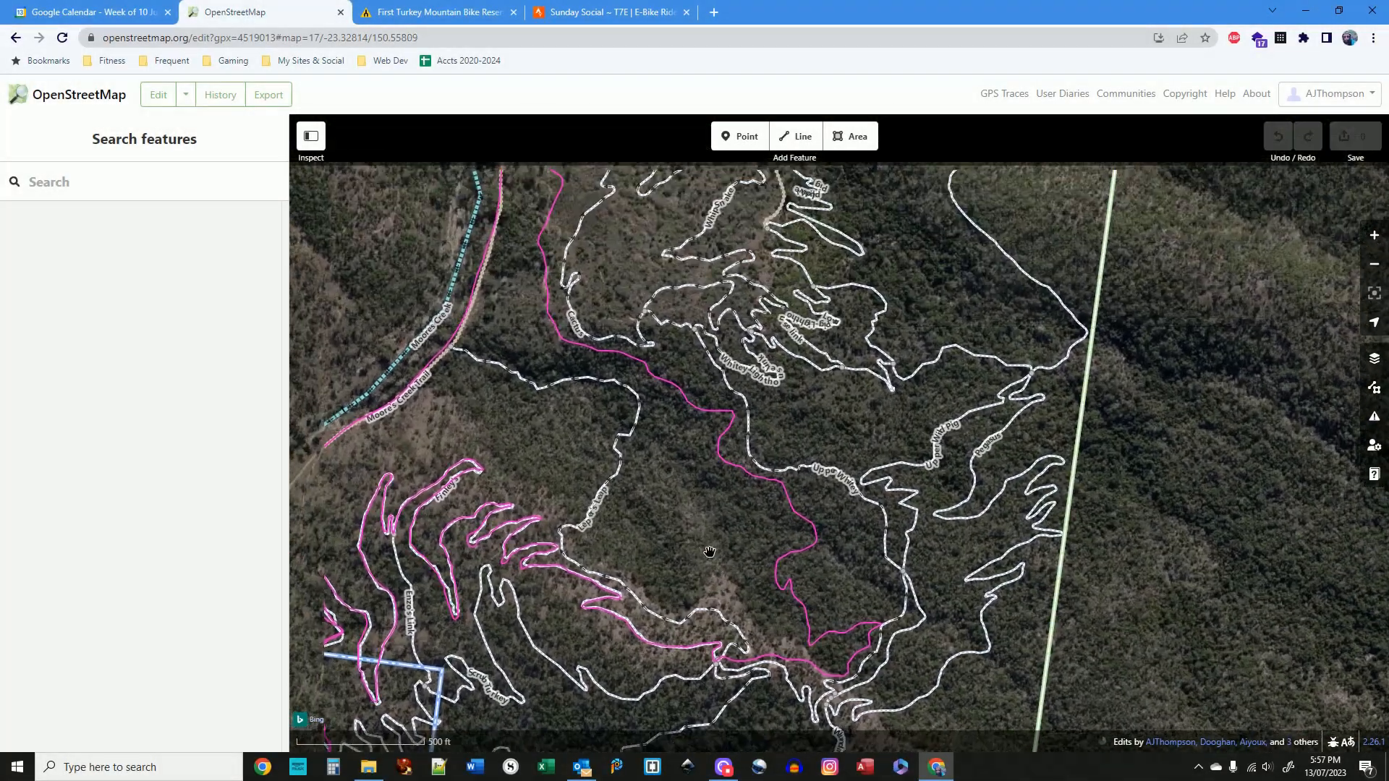
Switch to the OpenStreetMap editor and compare the uploaded GPX trace with the mapped trails down to Wundali
{"action": "left_click_drag", "start_coordinate": [710, 552], "coordinate": [731, 585]}
{"action": "left_click_drag", "start_coordinate": [565, 462], "coordinate": [596, 517]}
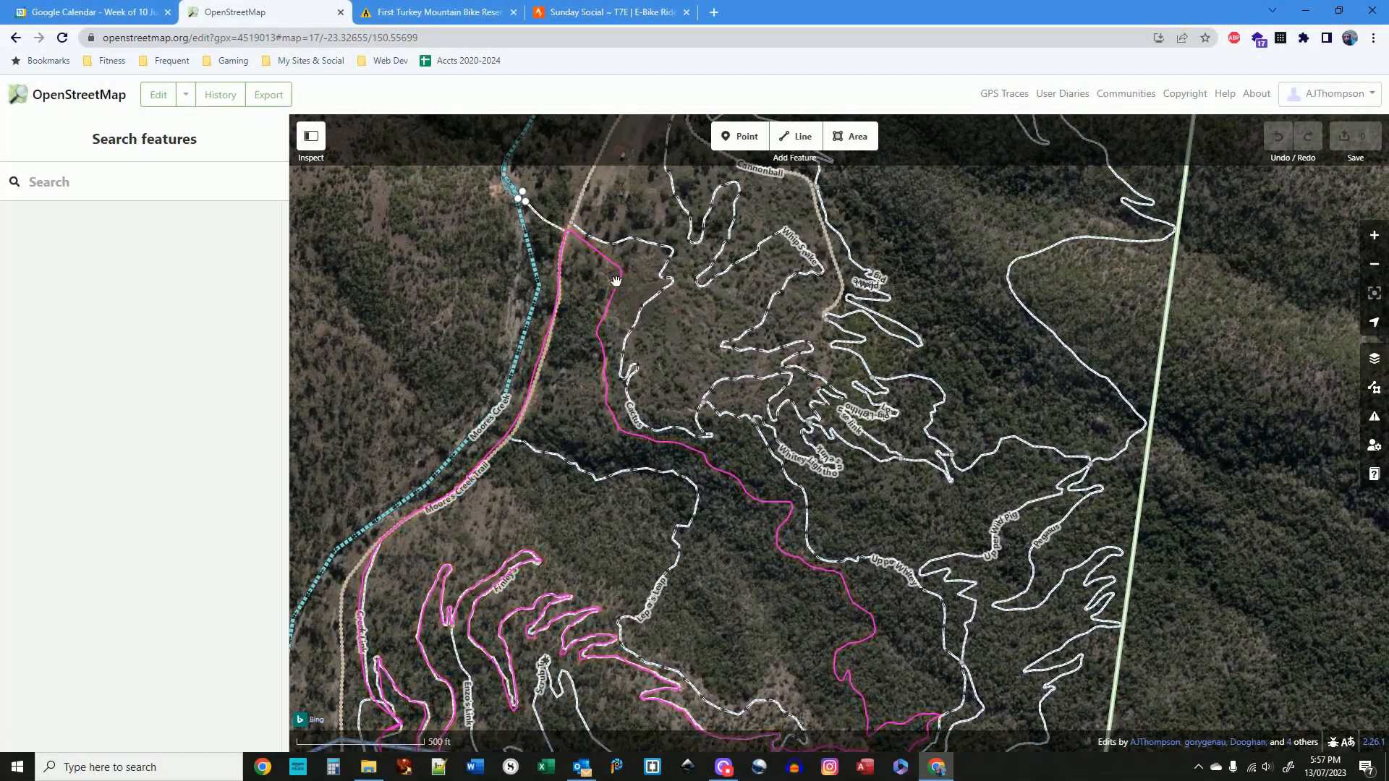
{"action": "left_click_drag", "start_coordinate": [780, 623], "coordinate": [632, 386]}
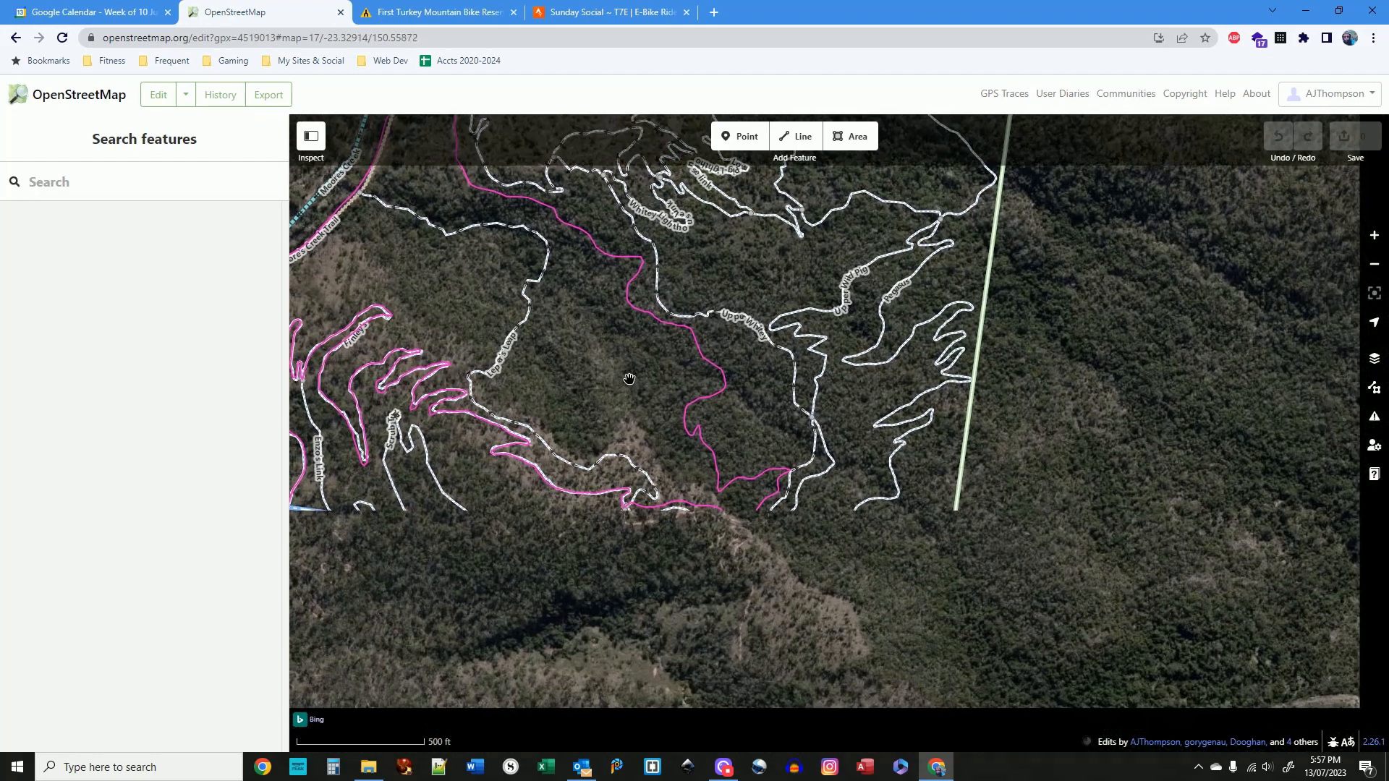
{"action": "scroll", "coordinate": [822, 632], "scroll_direction": "up", "scroll_amount": 2}
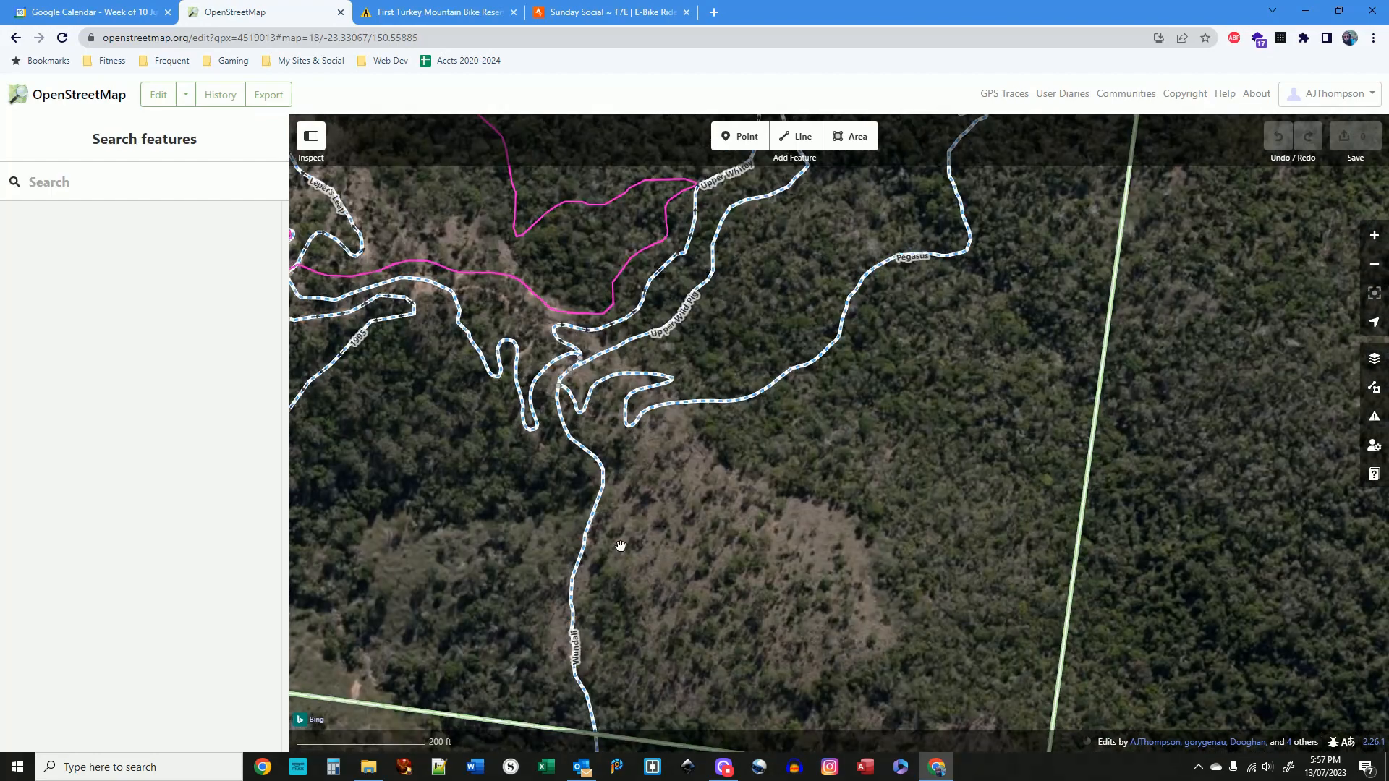
{"action": "left_click_drag", "start_coordinate": [599, 488], "coordinate": [889, 639]}
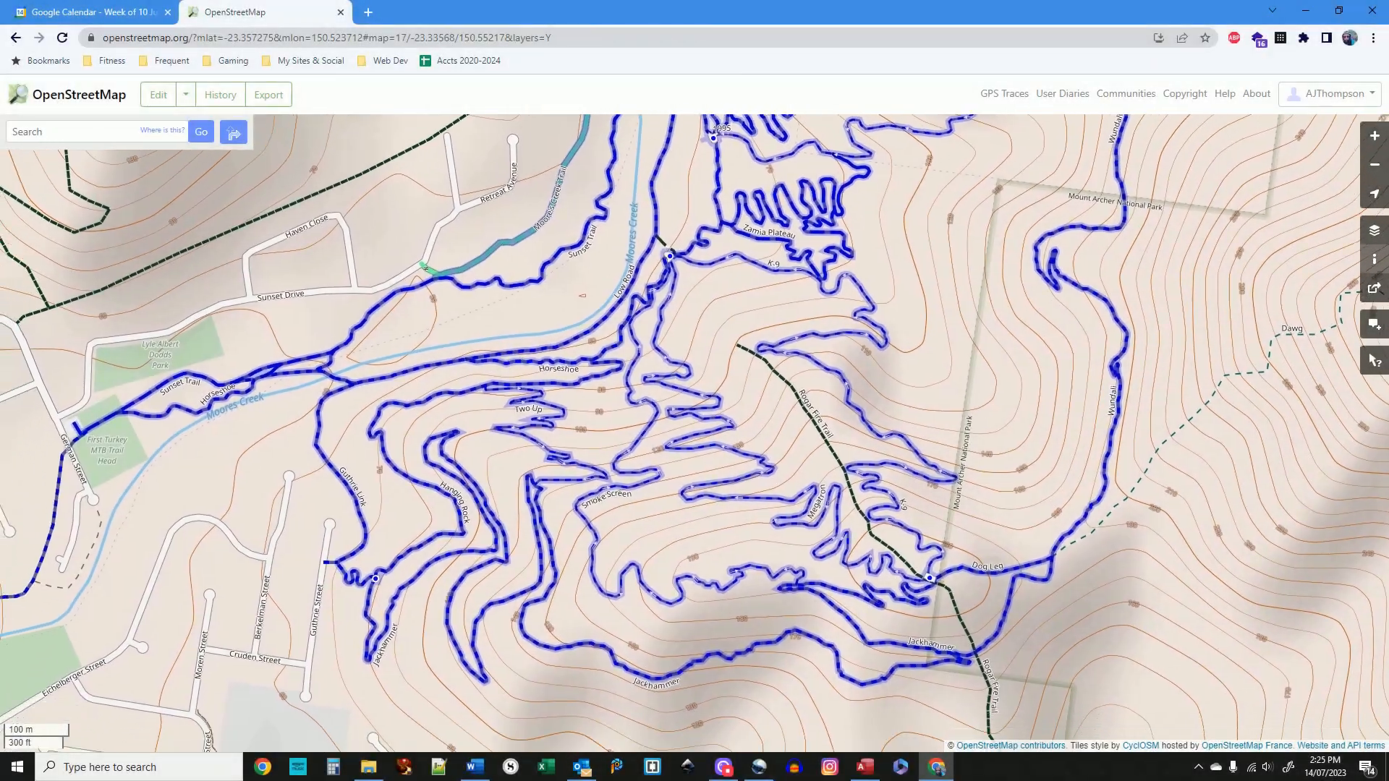
Return to the CyclOSM map and examine the trail network north to Zamia Walk and around Pegasus
{"action": "left_click_drag", "start_coordinate": [694, 434], "coordinate": [741, 575]}
{"action": "left_click_drag", "start_coordinate": [737, 318], "coordinate": [561, 647]}
{"action": "left_click_drag", "start_coordinate": [788, 275], "coordinate": [572, 628]}
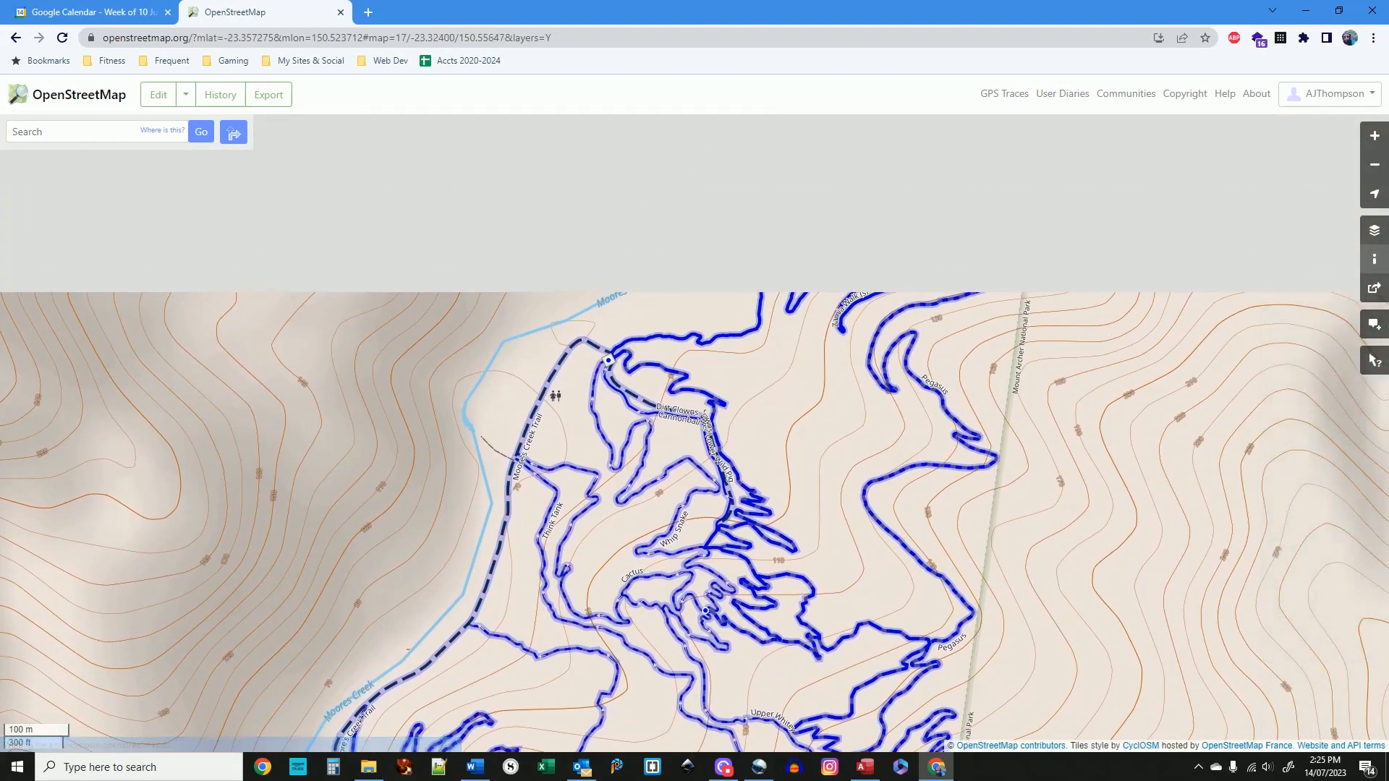
{"action": "left_click_drag", "start_coordinate": [716, 434], "coordinate": [693, 600]}
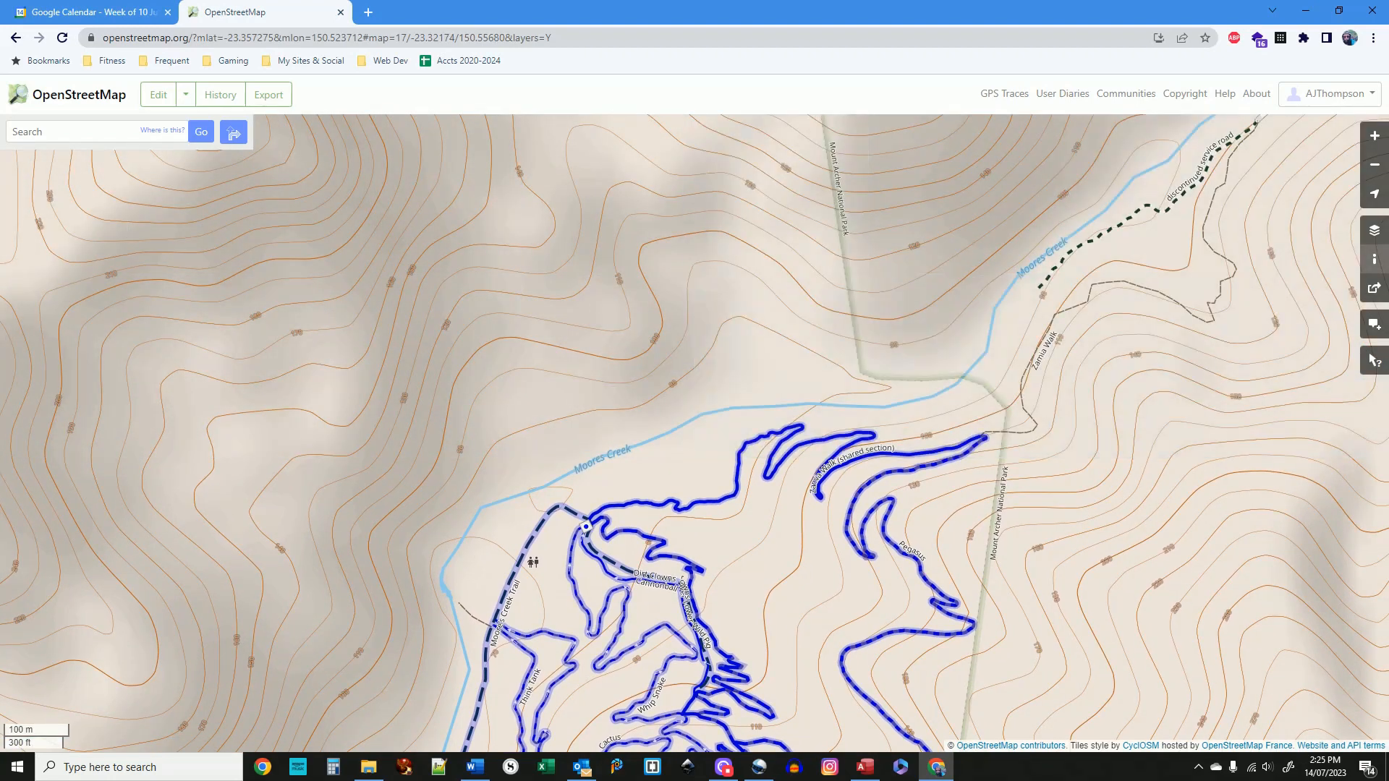
{"action": "left_click_drag", "start_coordinate": [810, 362], "coordinate": [607, 420]}
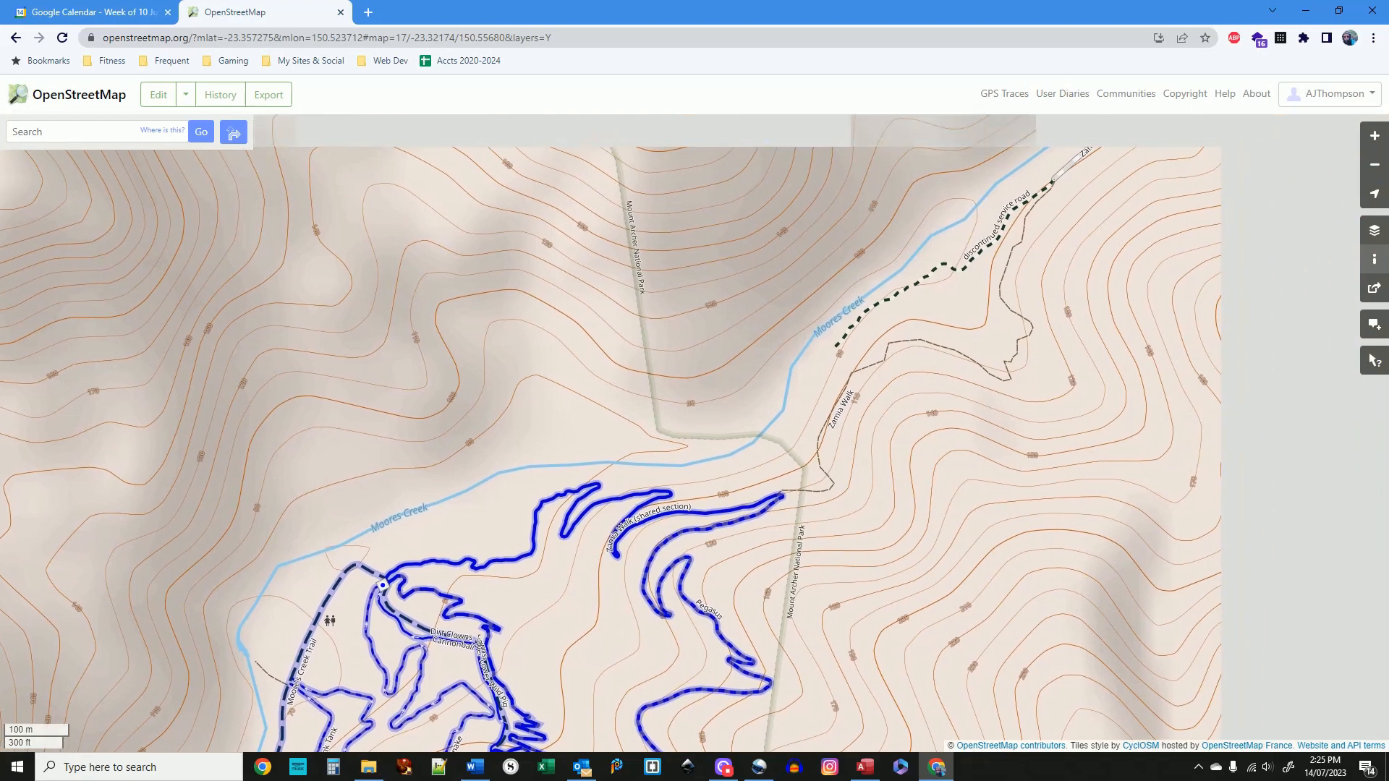
{"action": "left_click_drag", "start_coordinate": [622, 520], "coordinate": [778, 305]}
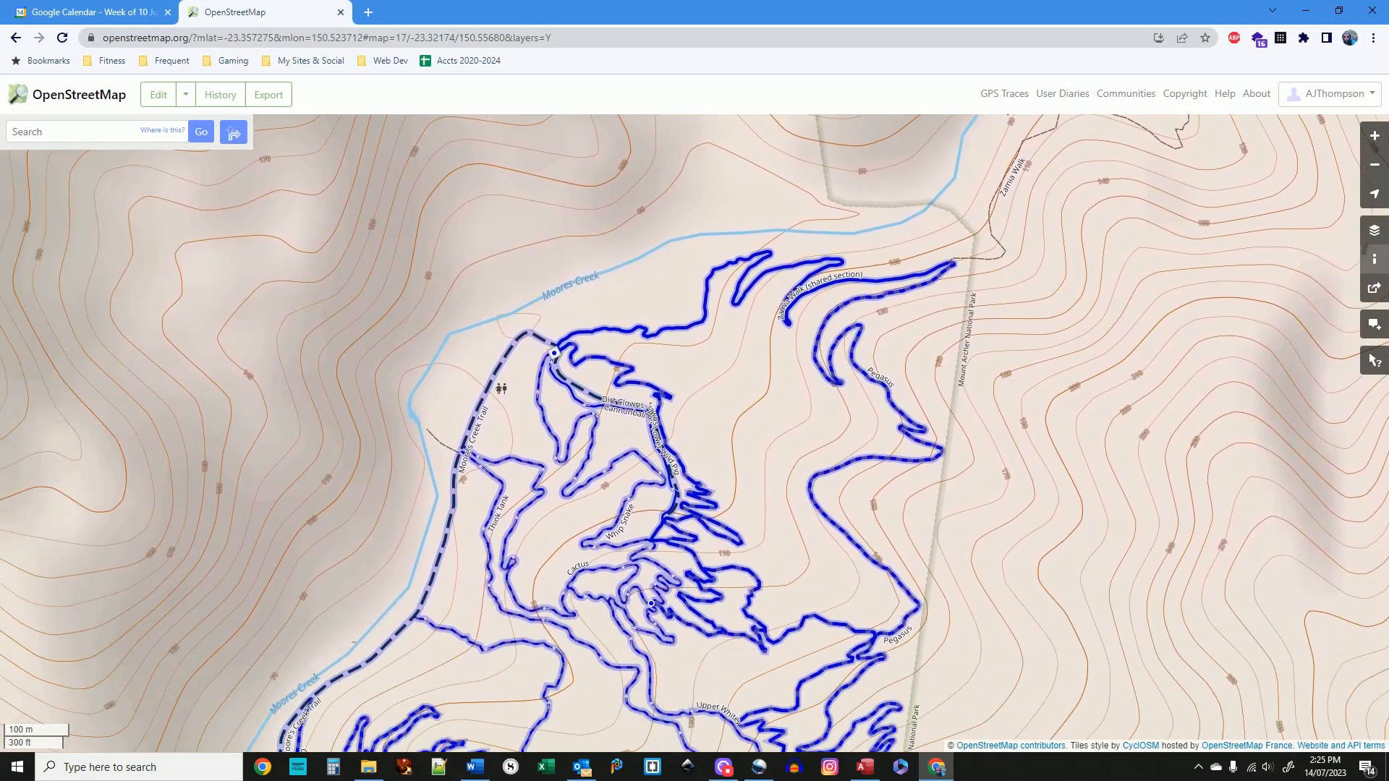
{"action": "left_click_drag", "start_coordinate": [752, 477], "coordinate": [642, 372]}
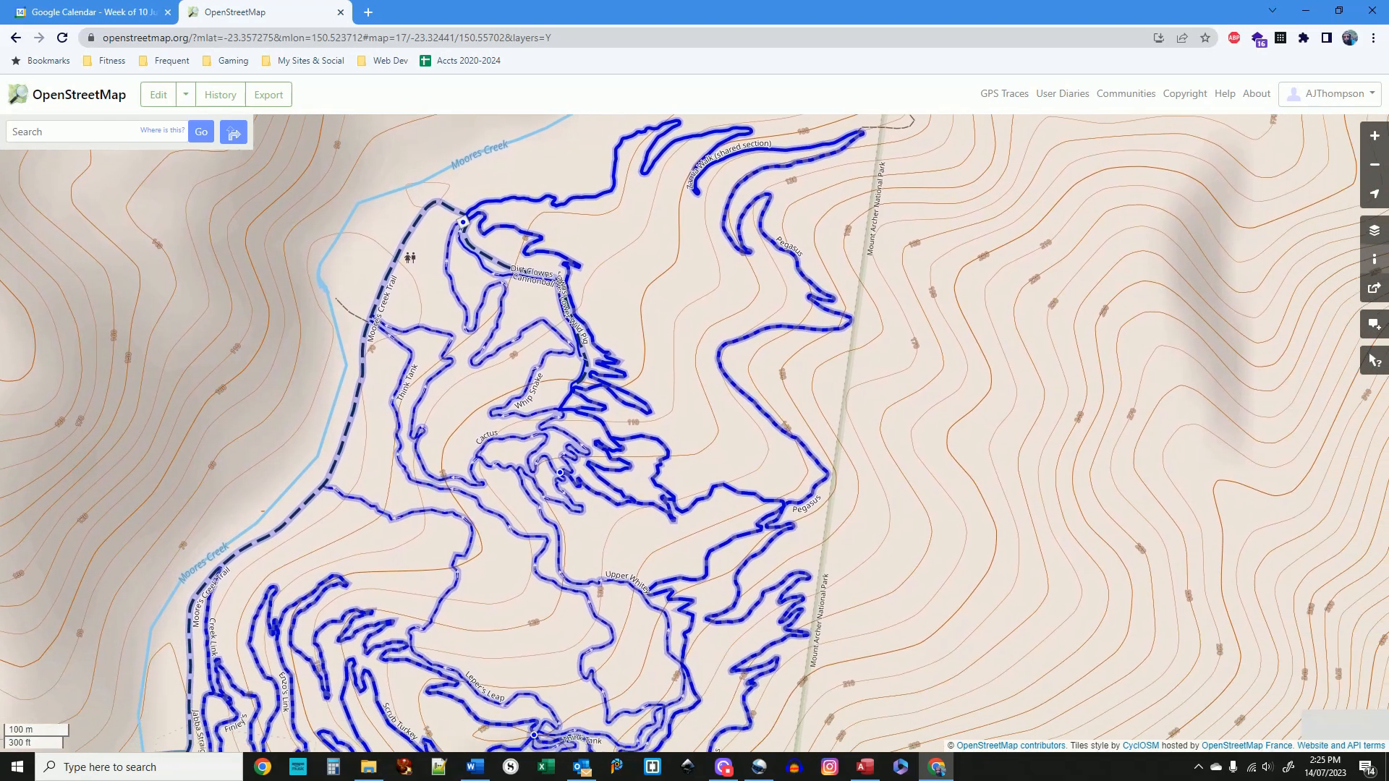
{"action": "left_click_drag", "start_coordinate": [636, 463], "coordinate": [949, 271]}
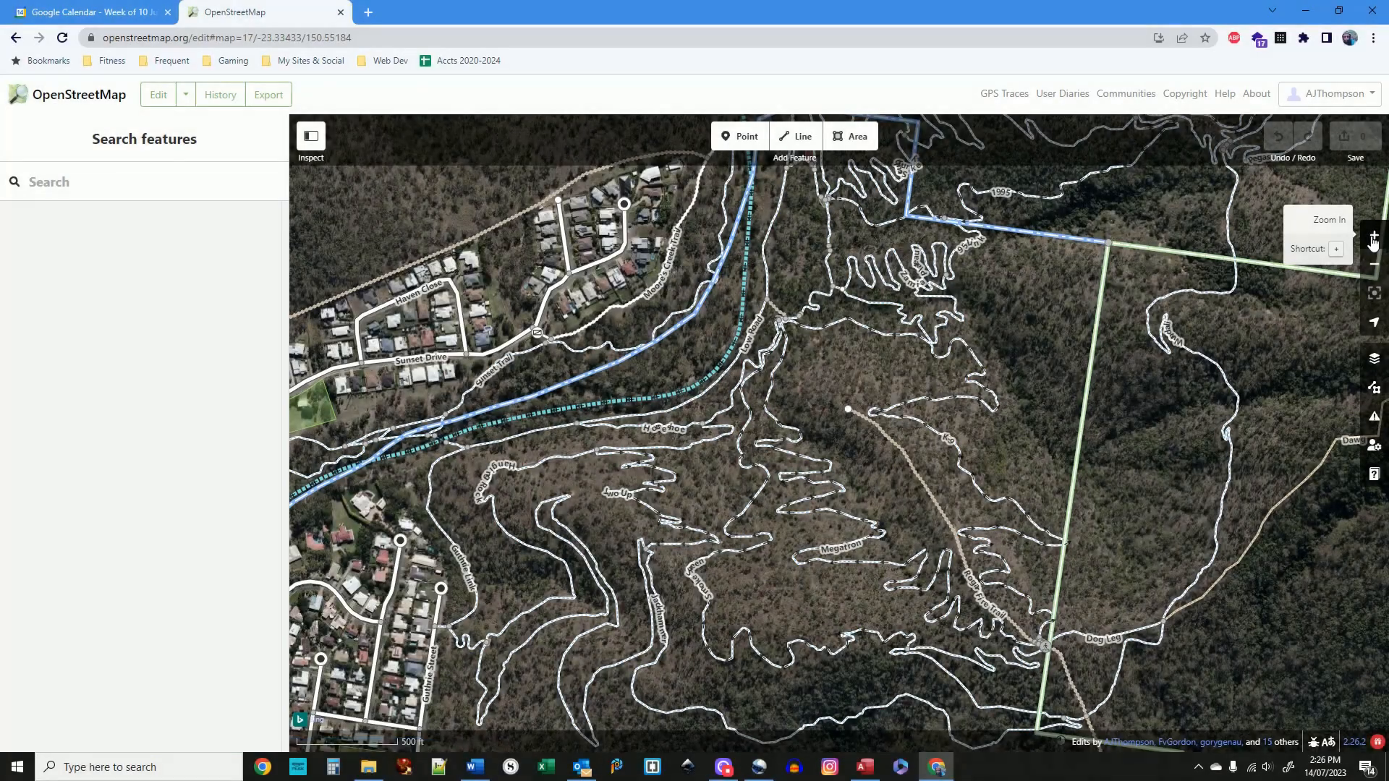
In the map editor, inspect the Smoke Screen cycle path's attributes and compare the nearby trails with the aerial imagery
{"action": "left_click", "coordinate": [1372, 239]}
{"action": "left_click", "coordinate": [1372, 239]}
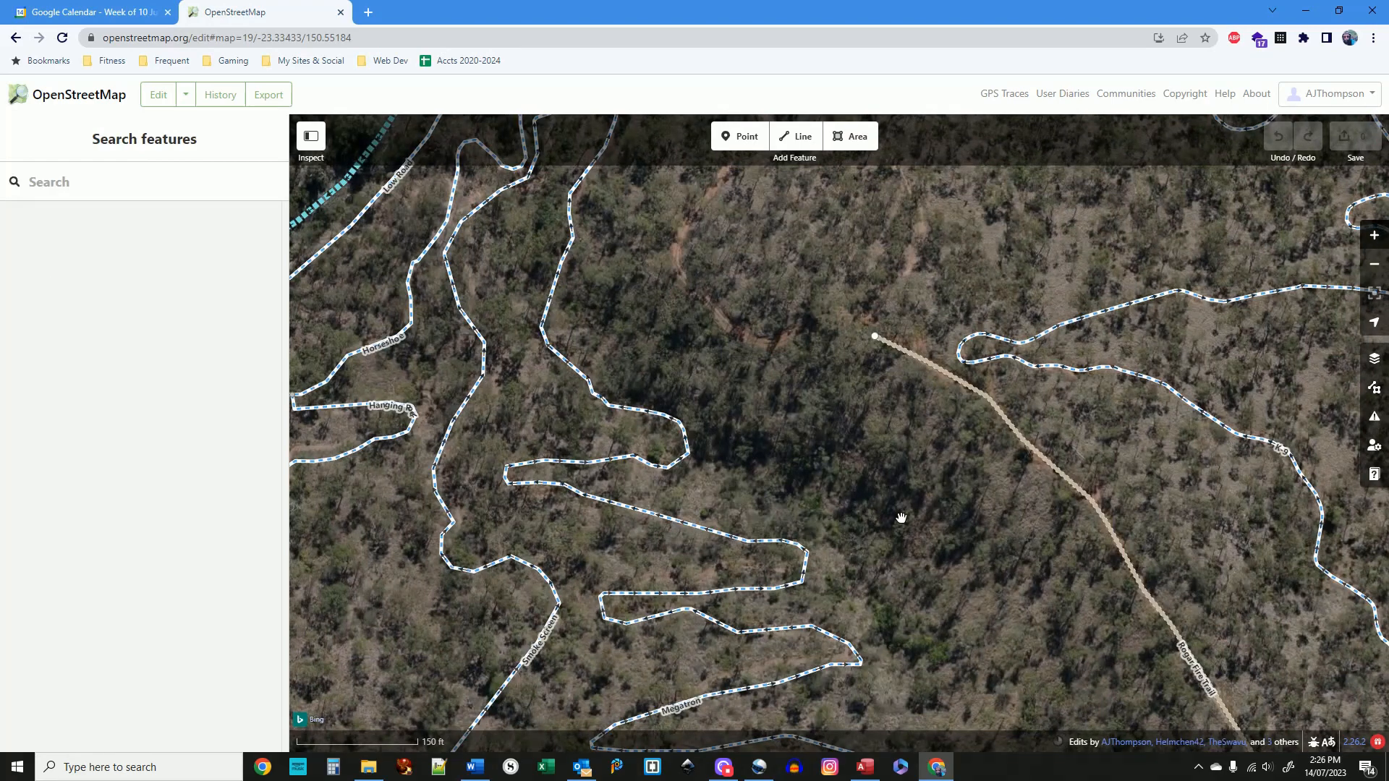
{"action": "left_click_drag", "start_coordinate": [842, 578], "coordinate": [997, 443]}
{"action": "left_click_drag", "start_coordinate": [865, 674], "coordinate": [1050, 543]}
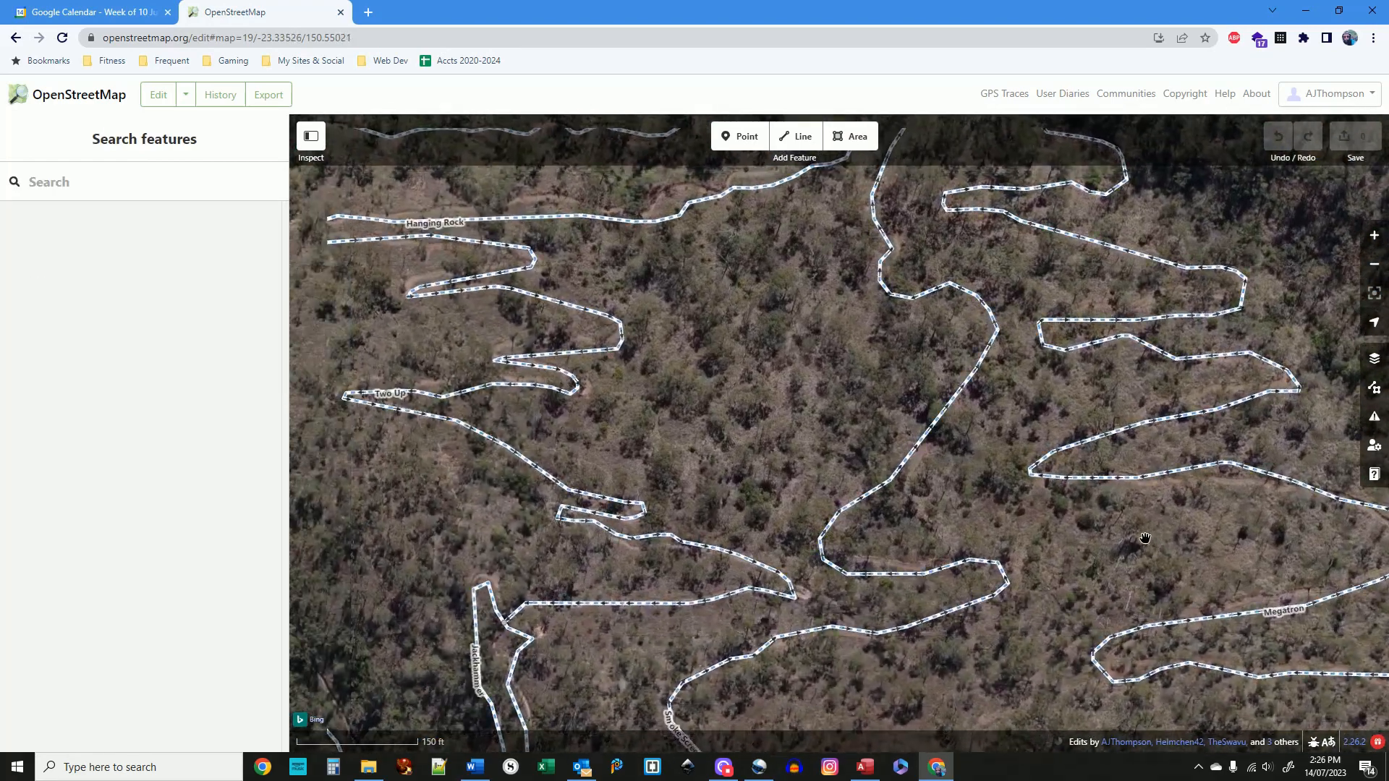
{"action": "left_click_drag", "start_coordinate": [1145, 538], "coordinate": [1053, 466]}
{"action": "scroll", "coordinate": [1052, 467], "scroll_direction": "up", "scroll_amount": 2}
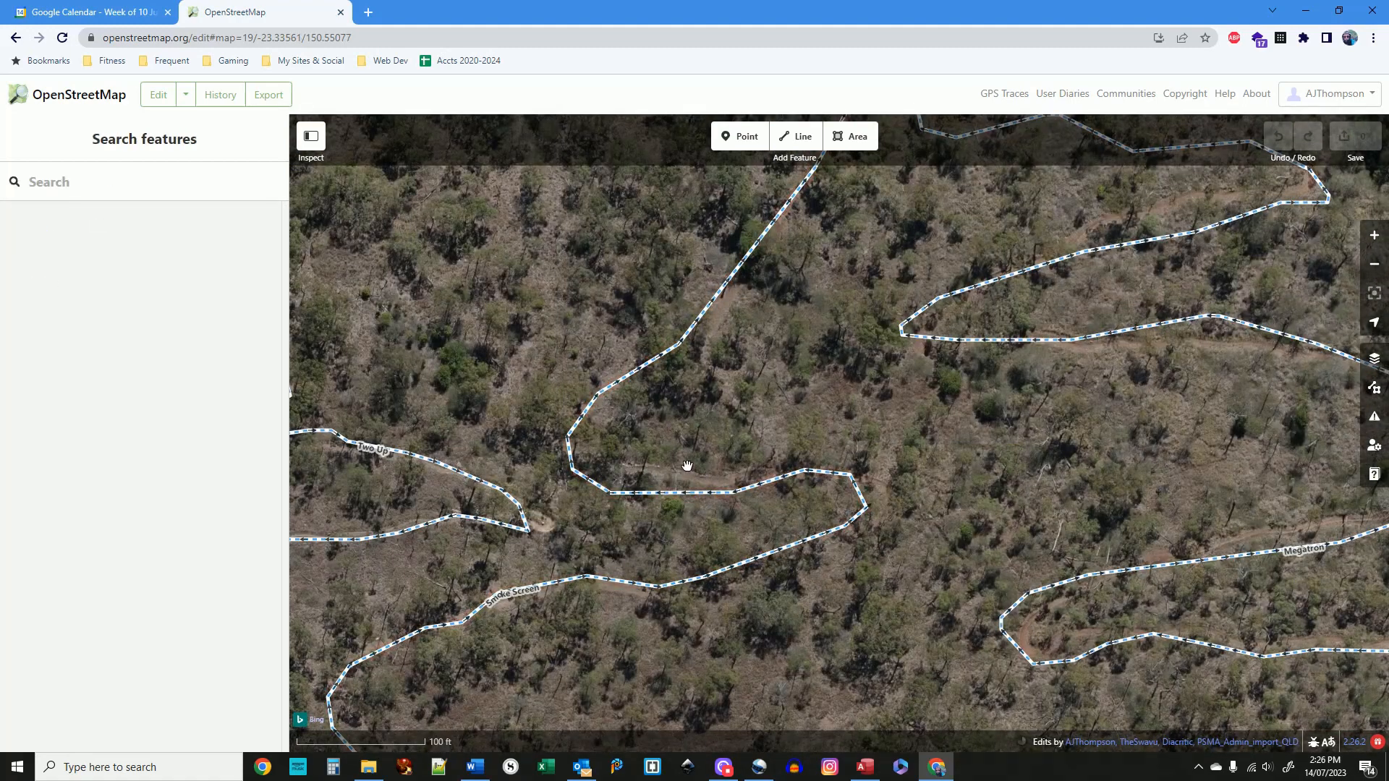
{"action": "left_click", "coordinate": [641, 493]}
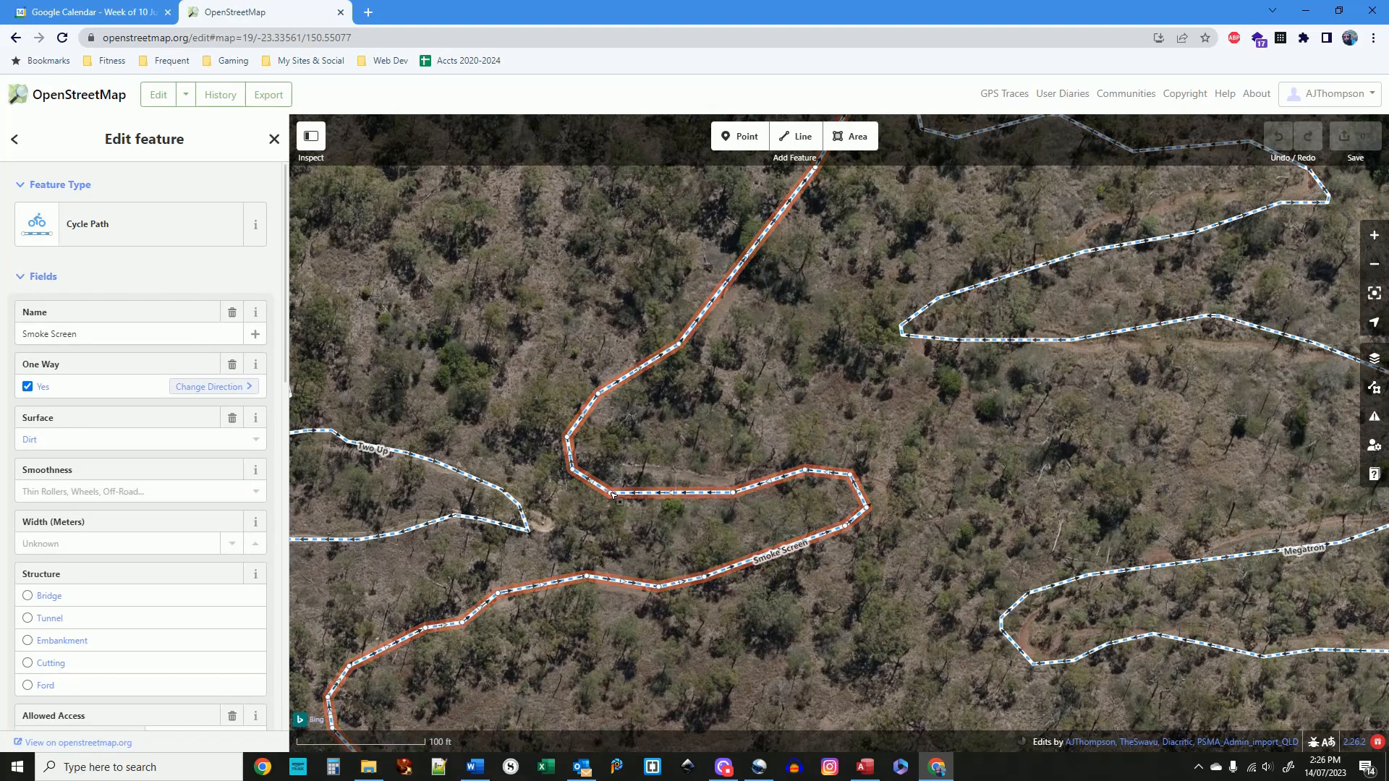
{"action": "left_click_drag", "start_coordinate": [809, 300], "coordinate": [385, 479]}
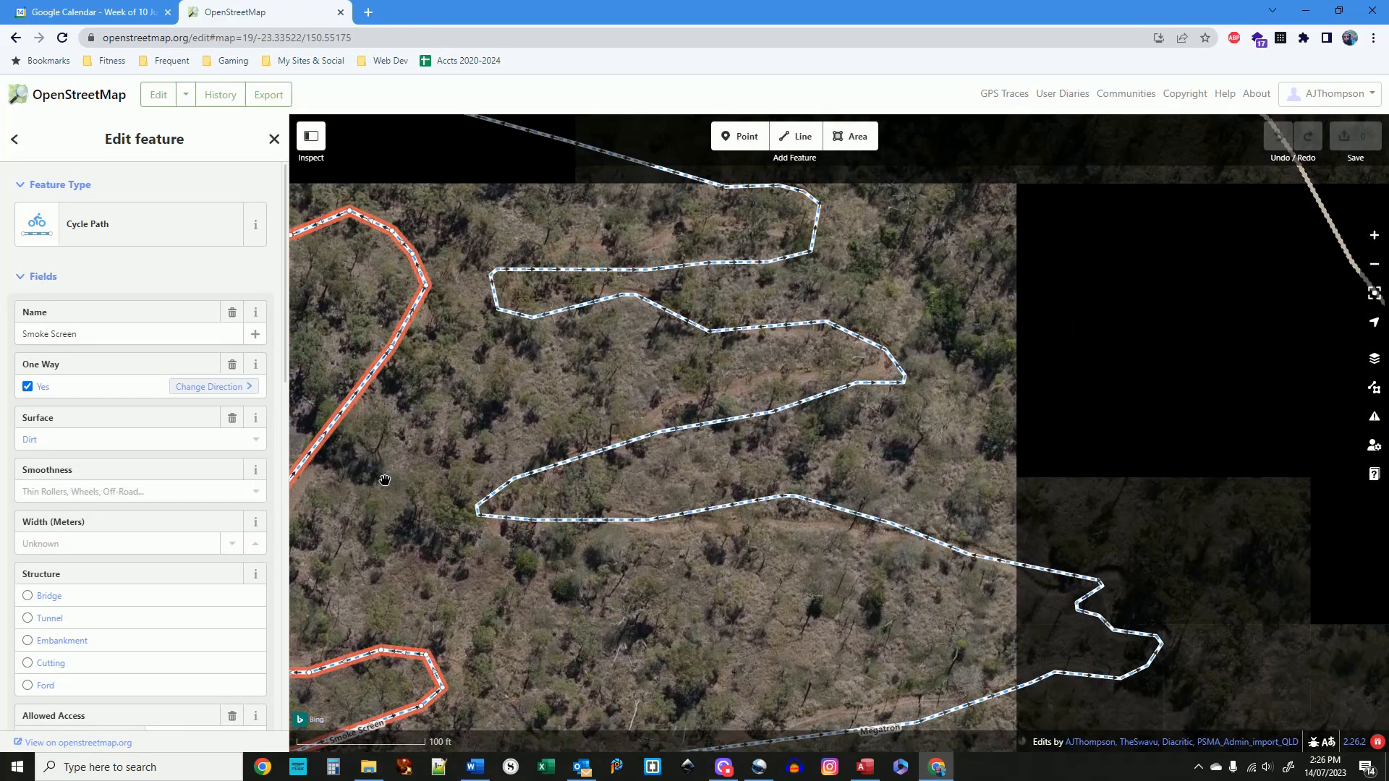
{"action": "scroll", "coordinate": [626, 601], "scroll_direction": "up", "scroll_amount": 3}
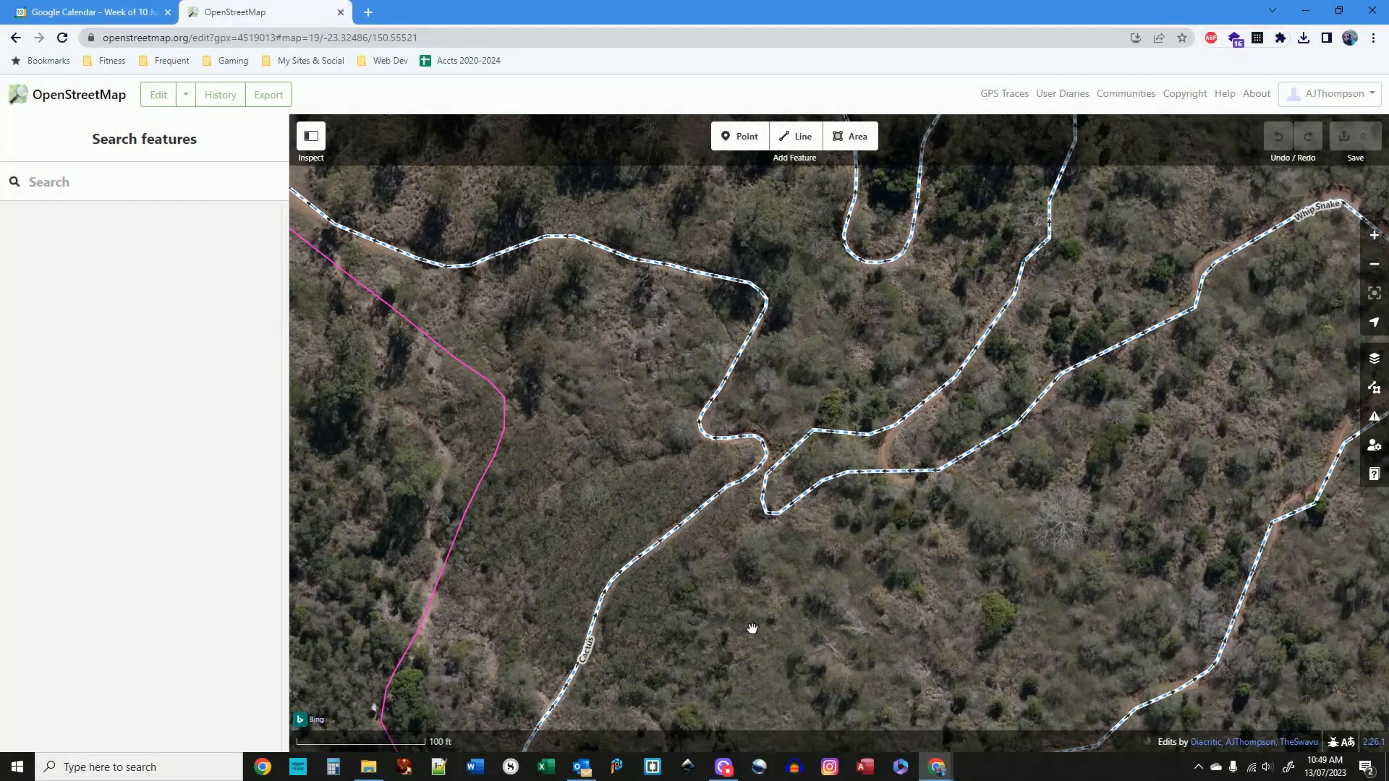
Examine the GPX trace beside Moore's Creek Trail and check how closely the Cactus path follows the aerial imagery
{"action": "mouse_move", "coordinate": [750, 629]}
{"action": "left_mouse_down"}
{"action": "mouse_move", "coordinate": [947, 591]}
{"action": "mouse_move", "coordinate": [1010, 693]}
{"action": "left_mouse_up"}
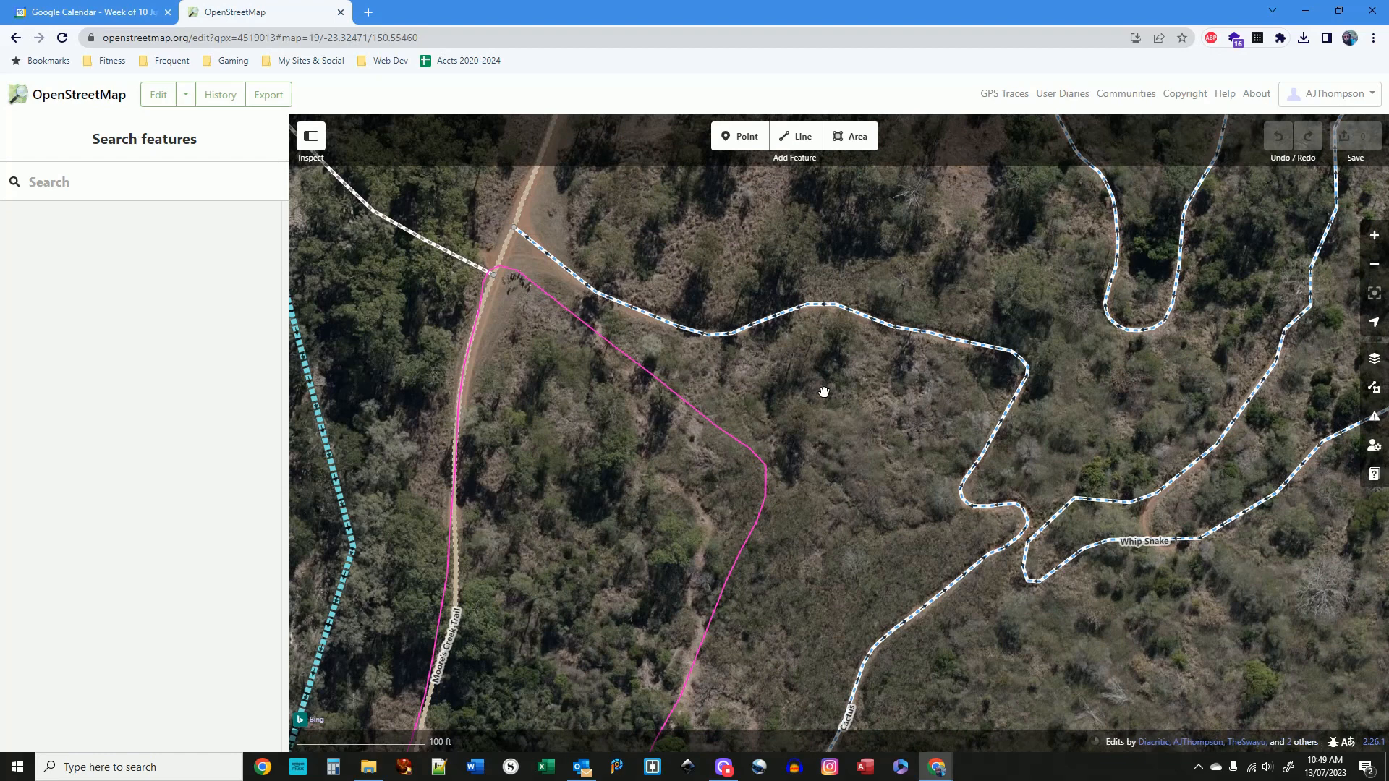
{"action": "left_click_drag", "start_coordinate": [805, 379], "coordinate": [807, 402]}
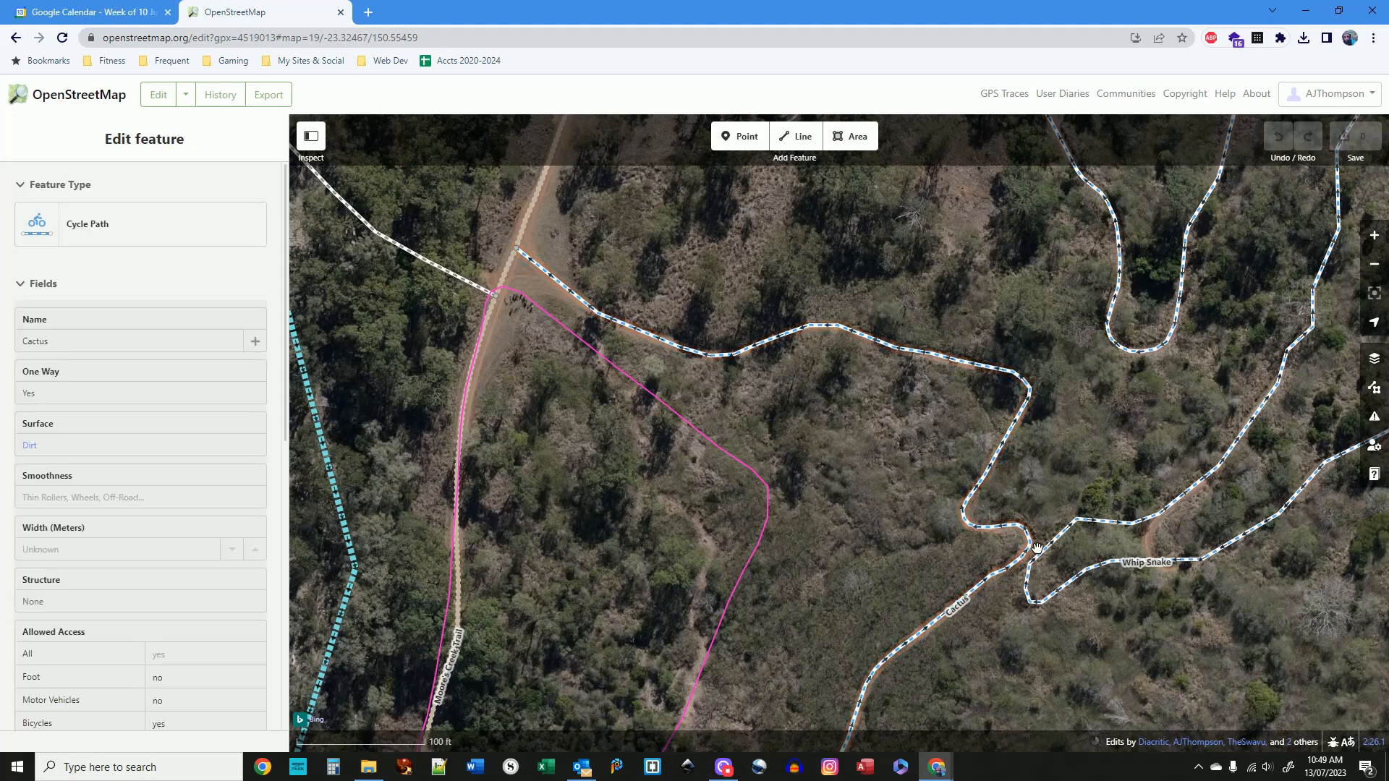
{"action": "left_click_drag", "start_coordinate": [998, 655], "coordinate": [987, 515]}
{"action": "scroll", "coordinate": [987, 513], "scroll_direction": "up", "scroll_amount": 2}
{"action": "scroll", "coordinate": [987, 513], "scroll_direction": "up", "scroll_amount": 3}
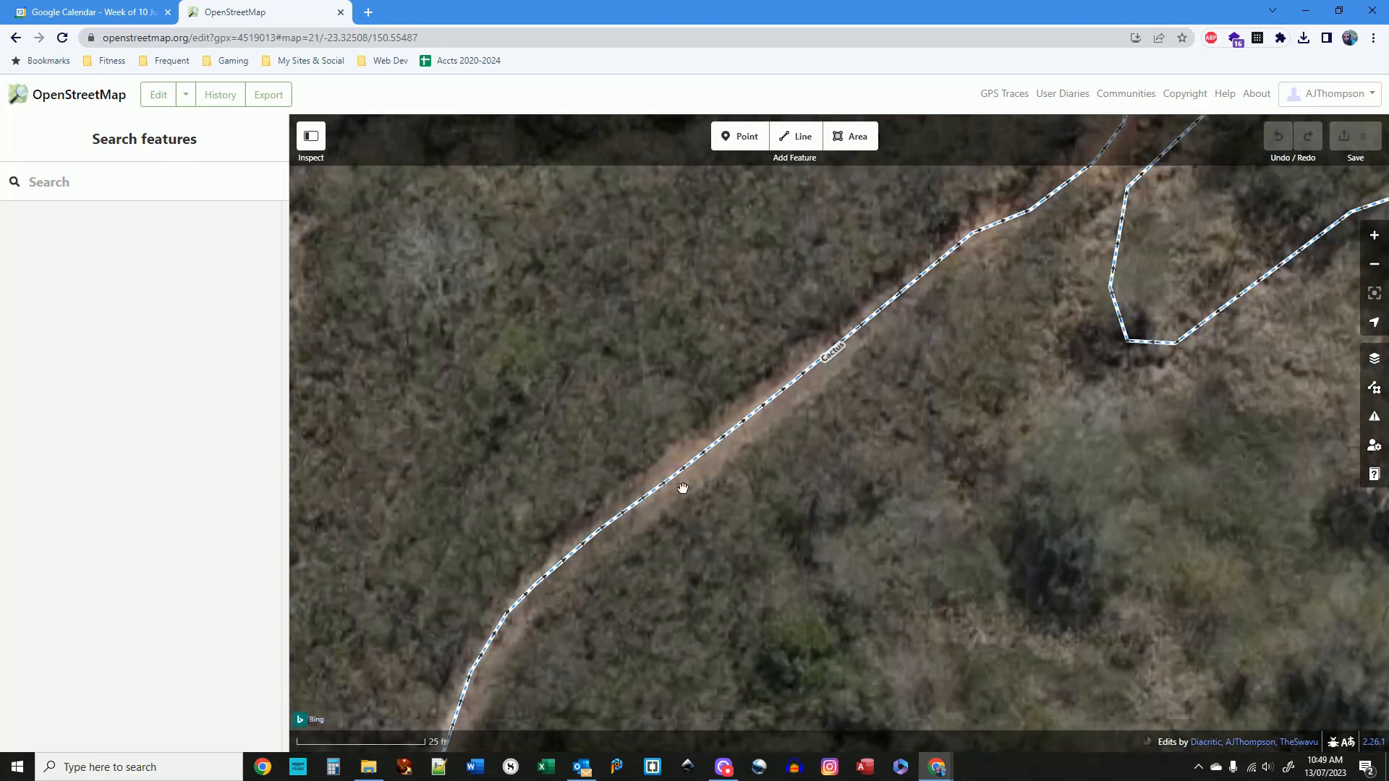
{"action": "left_click_drag", "start_coordinate": [920, 352], "coordinate": [796, 707]}
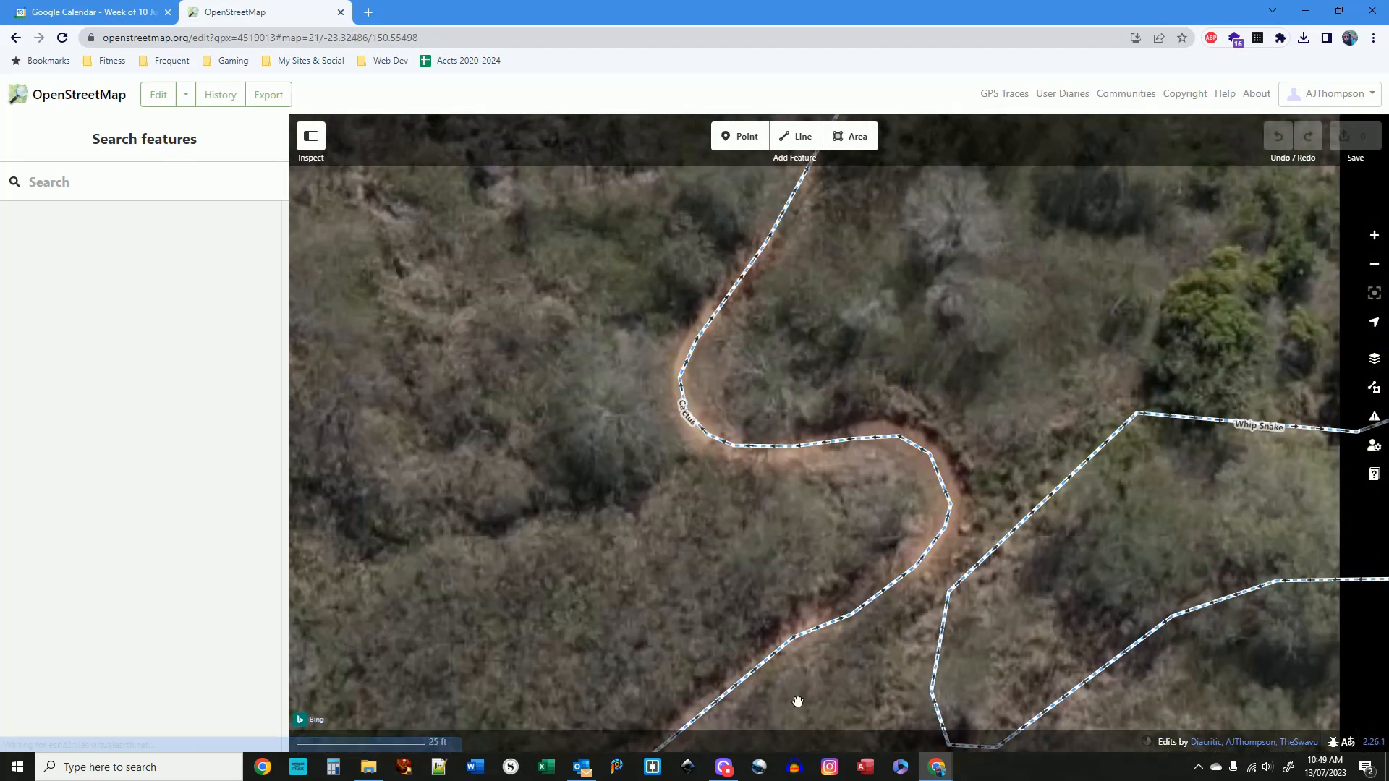
{"action": "left_click_drag", "start_coordinate": [834, 248], "coordinate": [753, 522]}
{"action": "left_click_drag", "start_coordinate": [815, 310], "coordinate": [868, 352]}
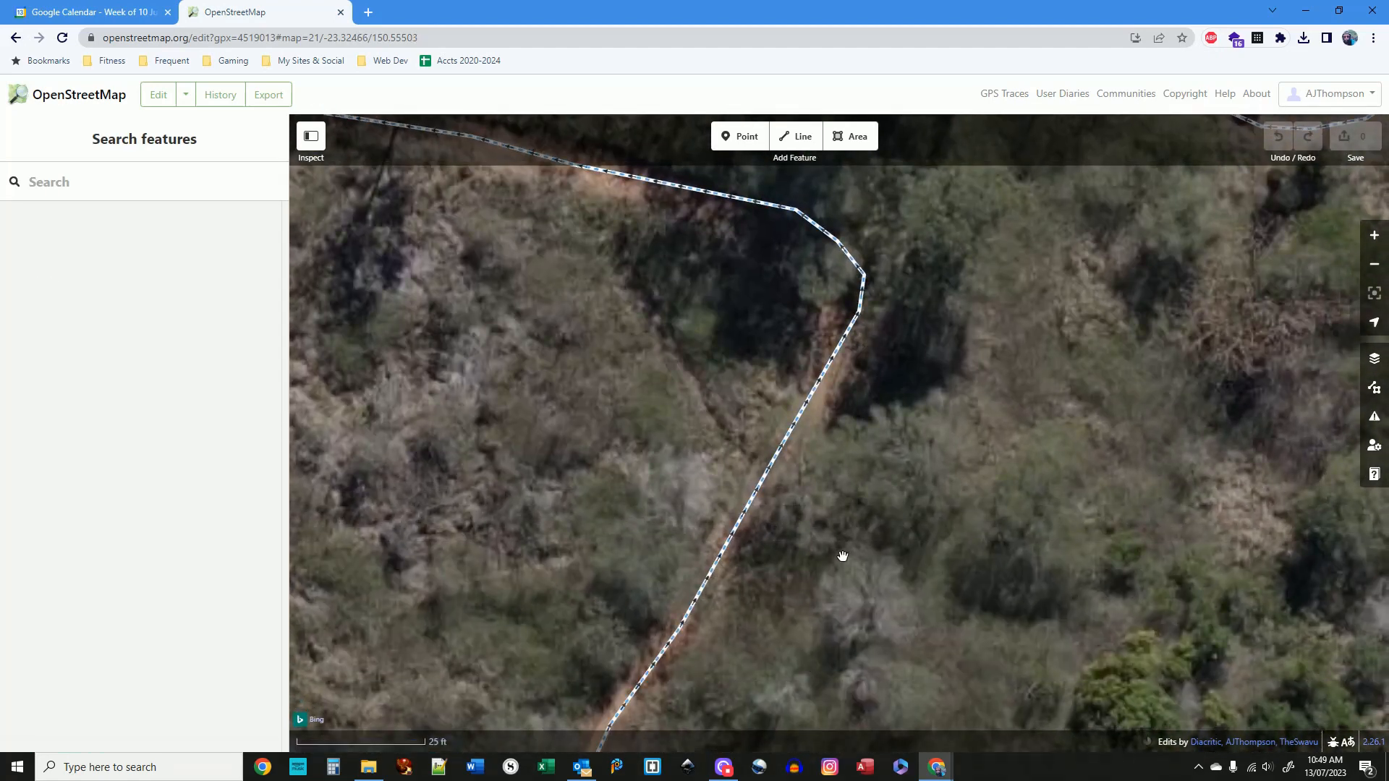
{"action": "left_click_drag", "start_coordinate": [820, 617], "coordinate": [880, 387]}
{"action": "left_click_drag", "start_coordinate": [948, 539], "coordinate": [880, 239]}
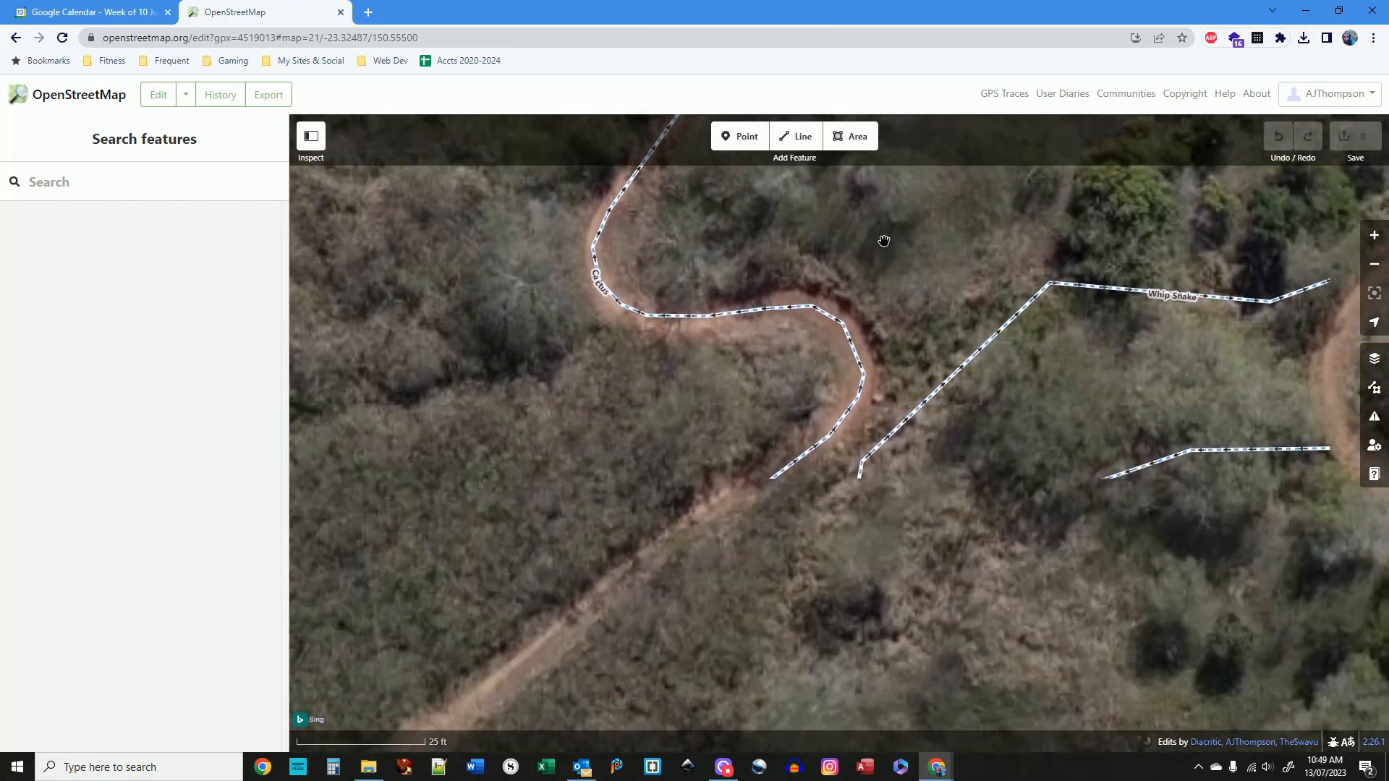
Check the Whip Snake path's alignment against the aerial imagery along its bends
{"action": "left_click_drag", "start_coordinate": [1103, 362], "coordinate": [630, 438]}
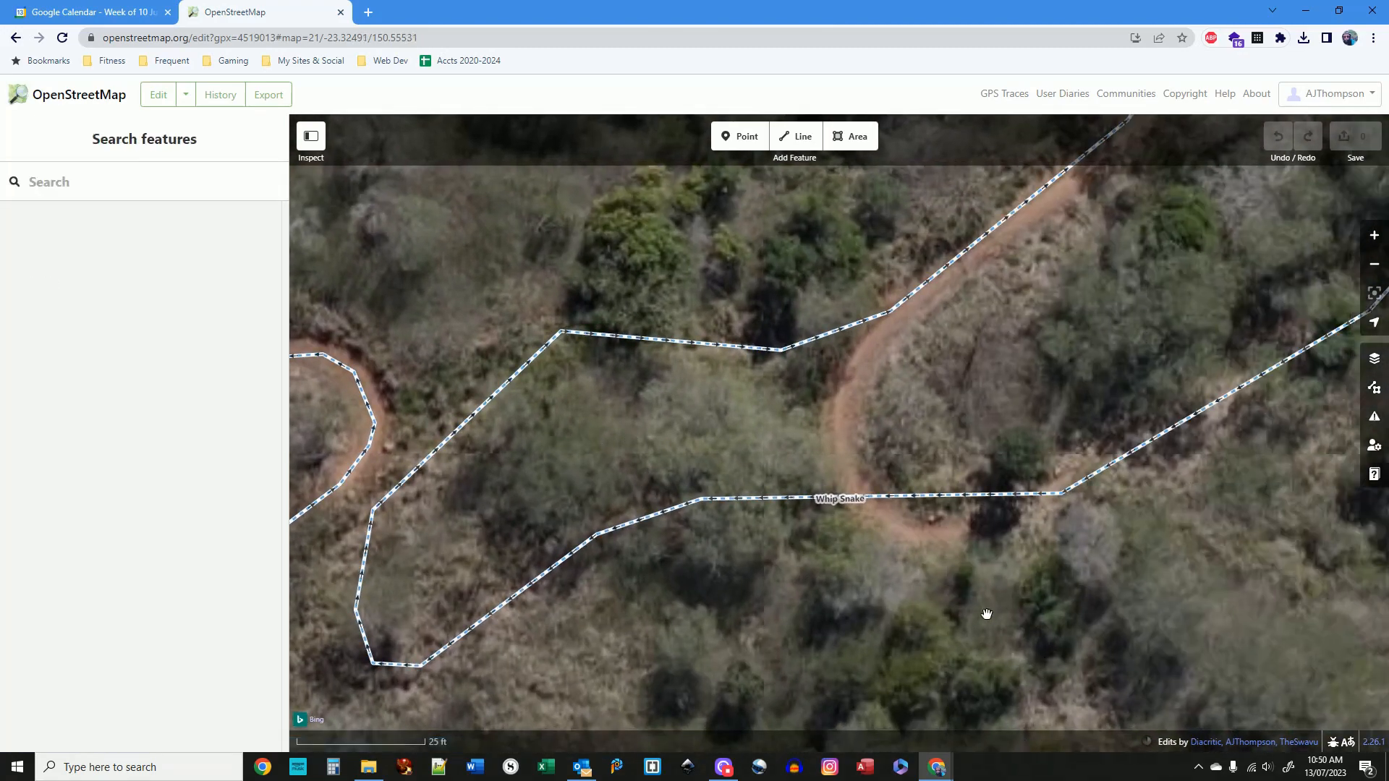
{"action": "left_click_drag", "start_coordinate": [1238, 521], "coordinate": [1026, 571]}
{"action": "left_click_drag", "start_coordinate": [1001, 347], "coordinate": [896, 648]}
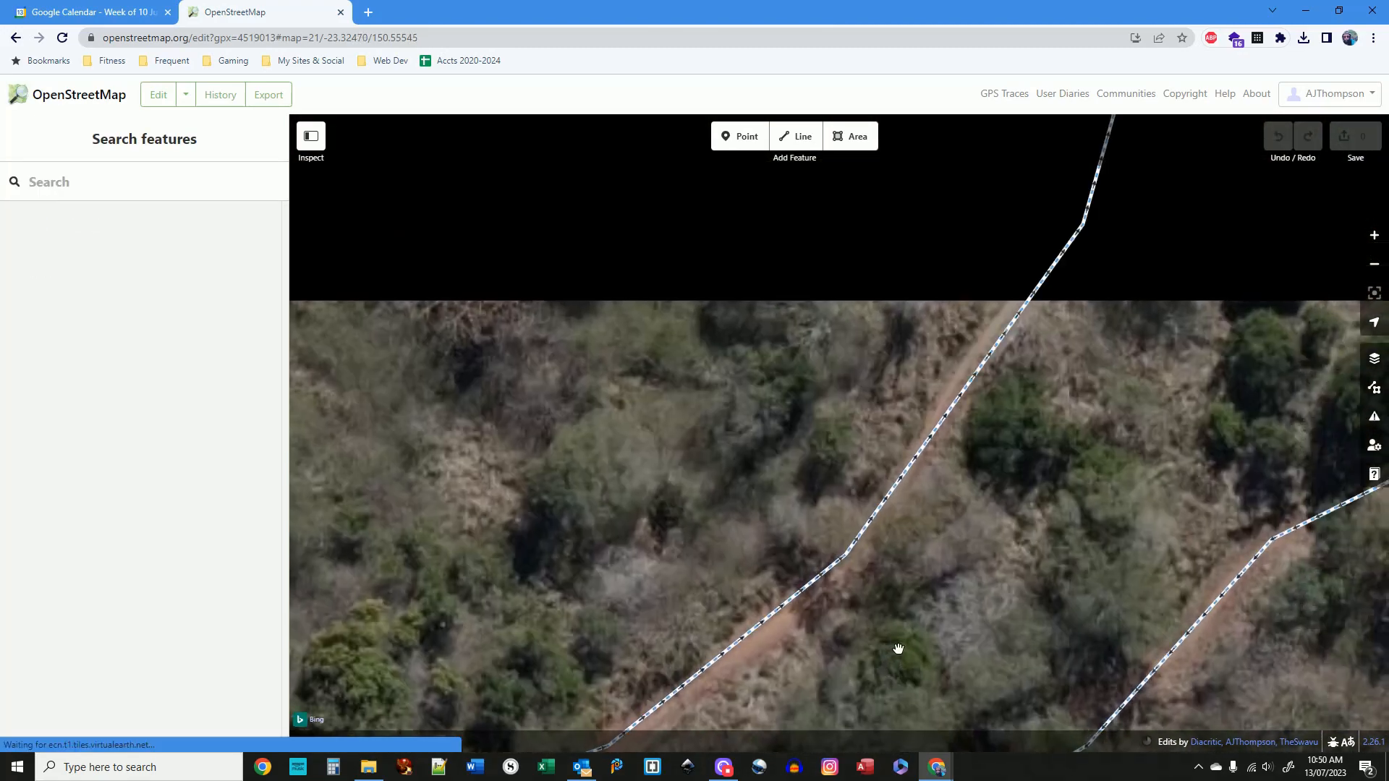
{"action": "scroll", "coordinate": [996, 573], "scroll_direction": "down", "scroll_amount": 3}
{"action": "left_click_drag", "start_coordinate": [996, 573], "coordinate": [961, 639]}
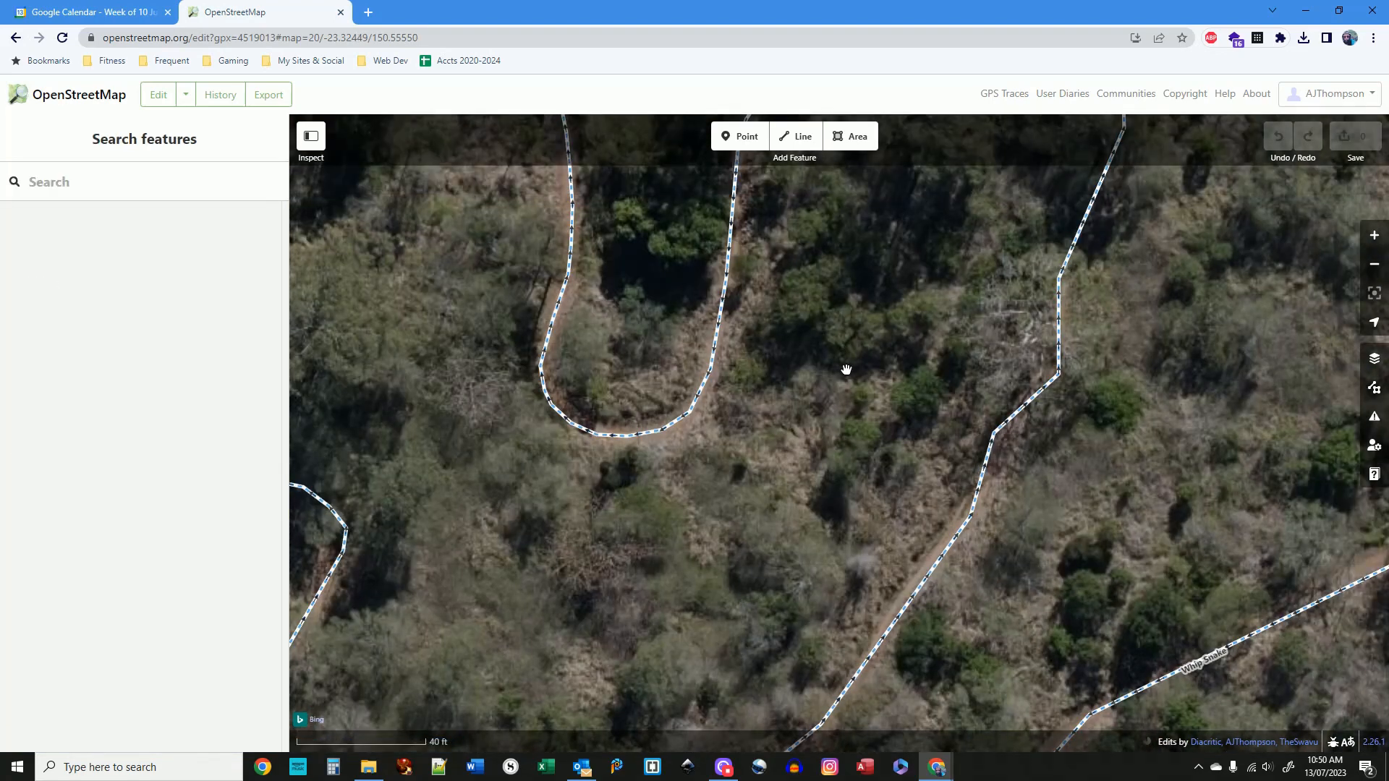
{"action": "left_click_drag", "start_coordinate": [846, 370], "coordinate": [883, 660]}
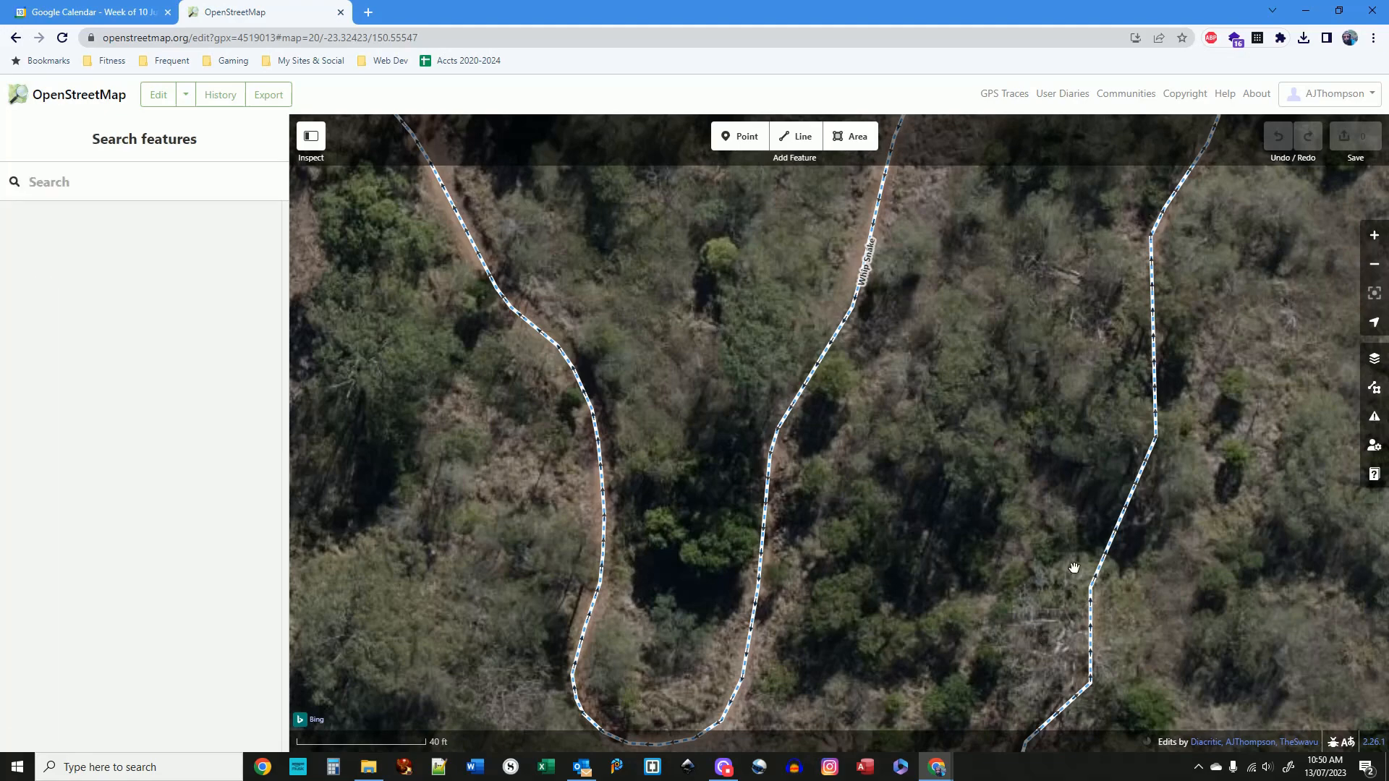
{"action": "left_click_drag", "start_coordinate": [992, 228], "coordinate": [979, 601]}
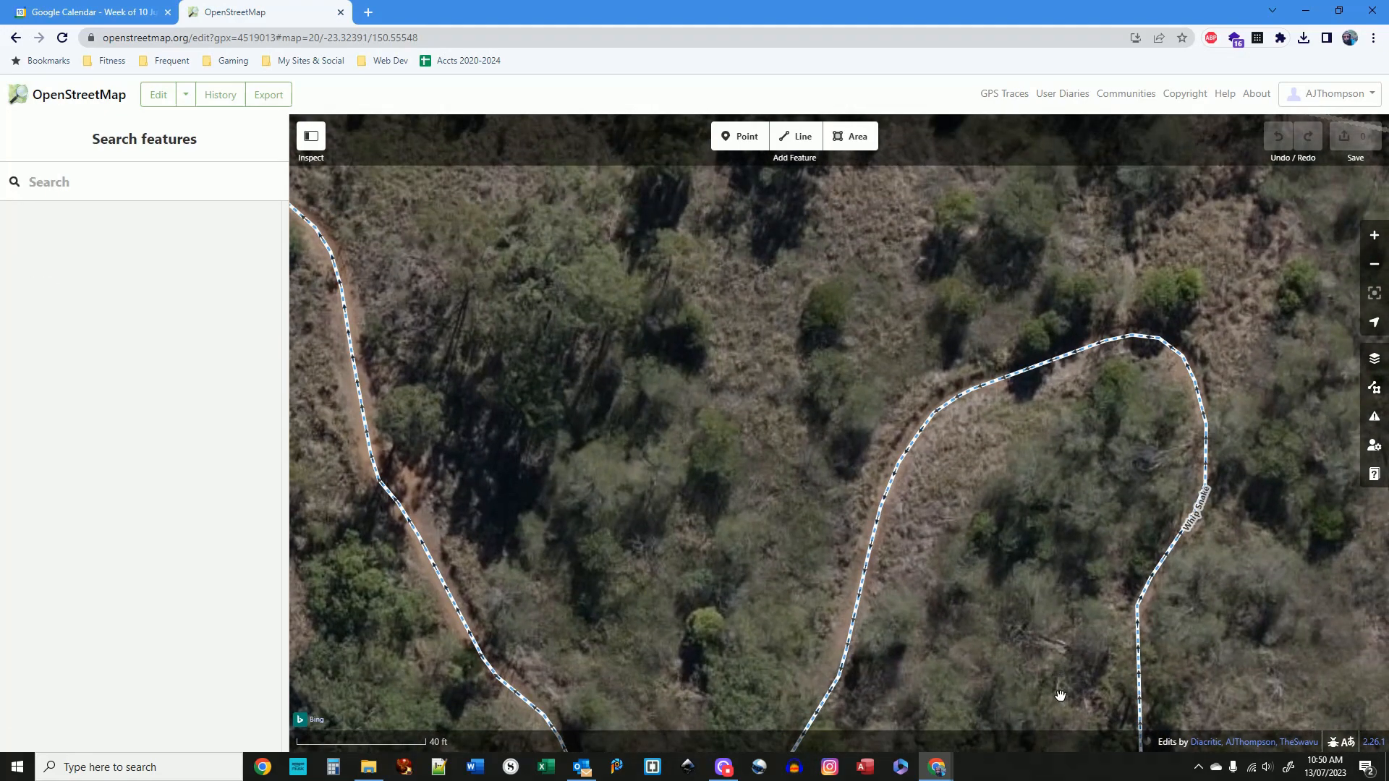
{"action": "left_click_drag", "start_coordinate": [1059, 695], "coordinate": [1013, 372]}
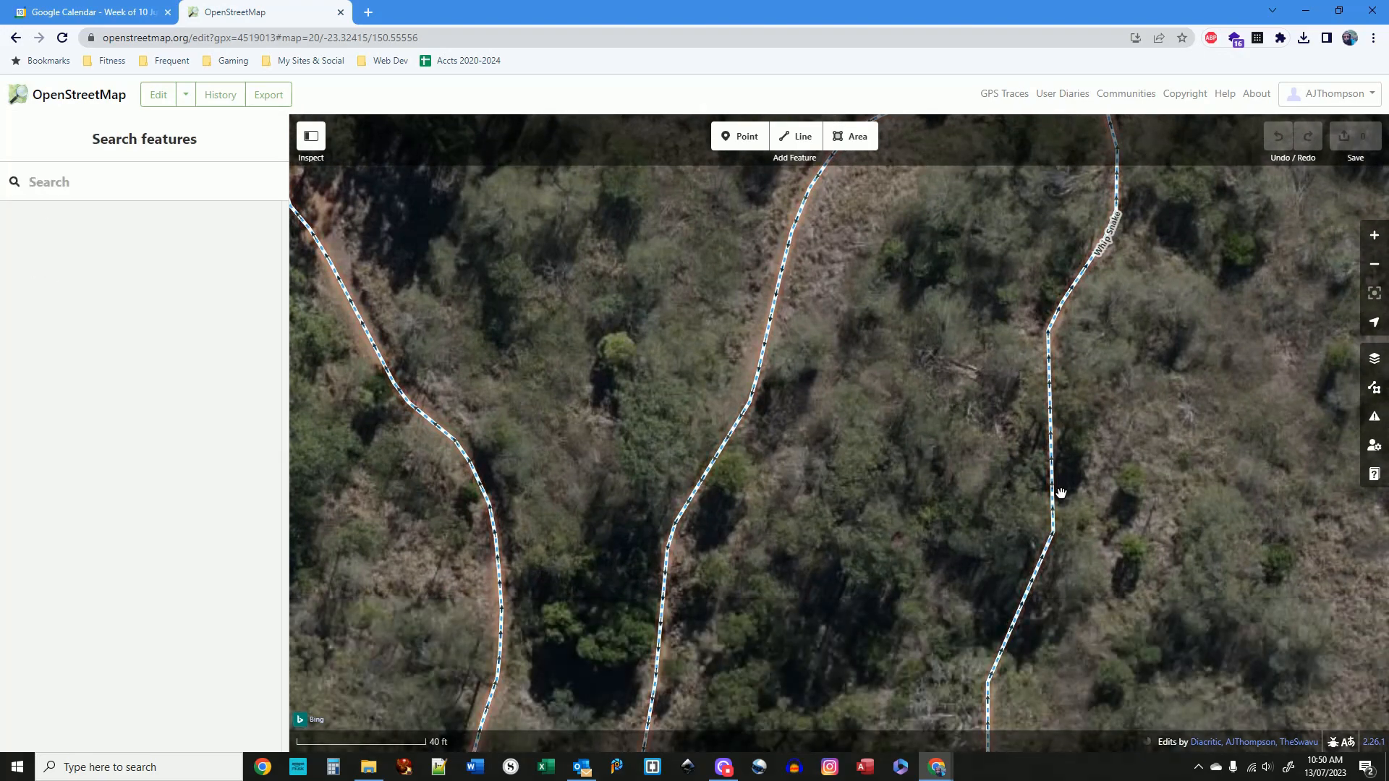
Examine how closely the Whip Snake path follows the aerial imagery around its northern loop, southern bend and eastern descent
{"action": "left_click_drag", "start_coordinate": [975, 394], "coordinate": [899, 621]}
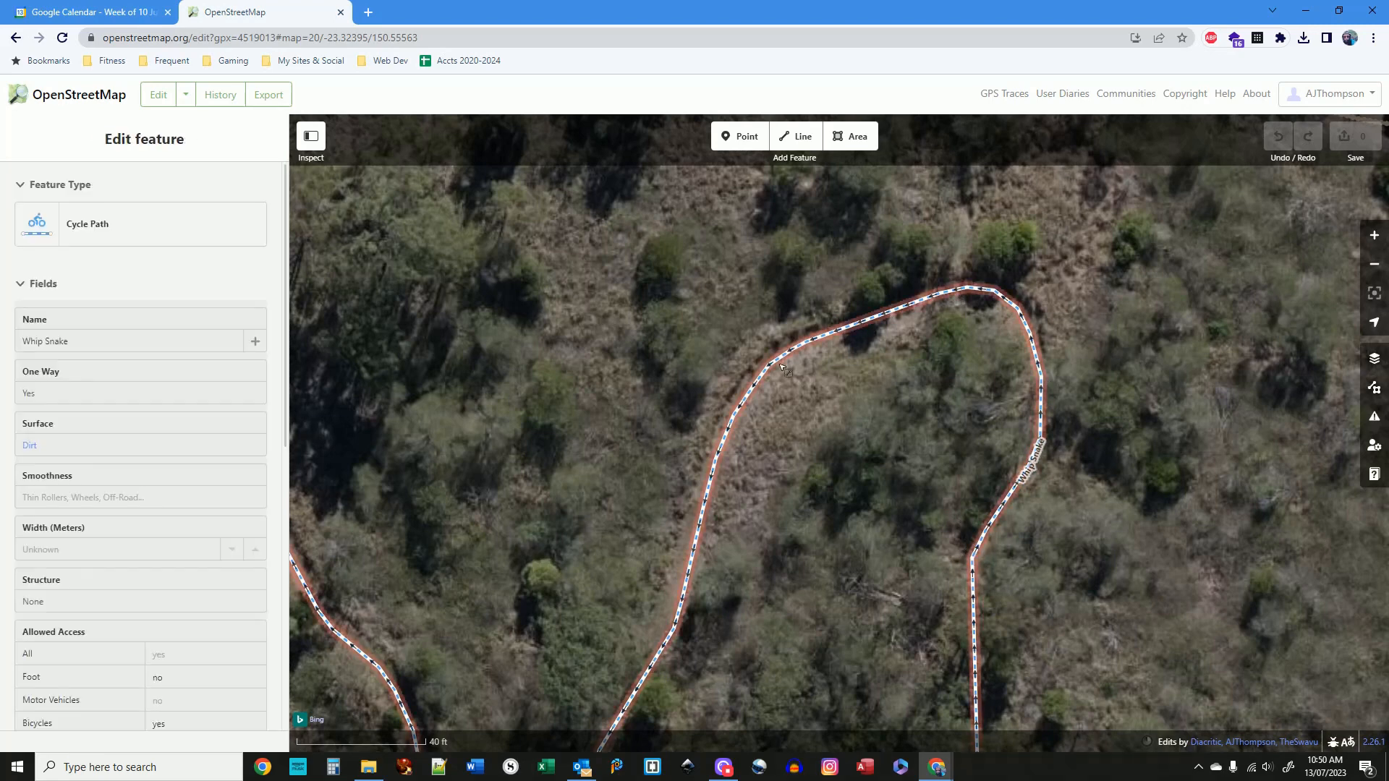
{"action": "left_click_drag", "start_coordinate": [733, 658], "coordinate": [883, 300]}
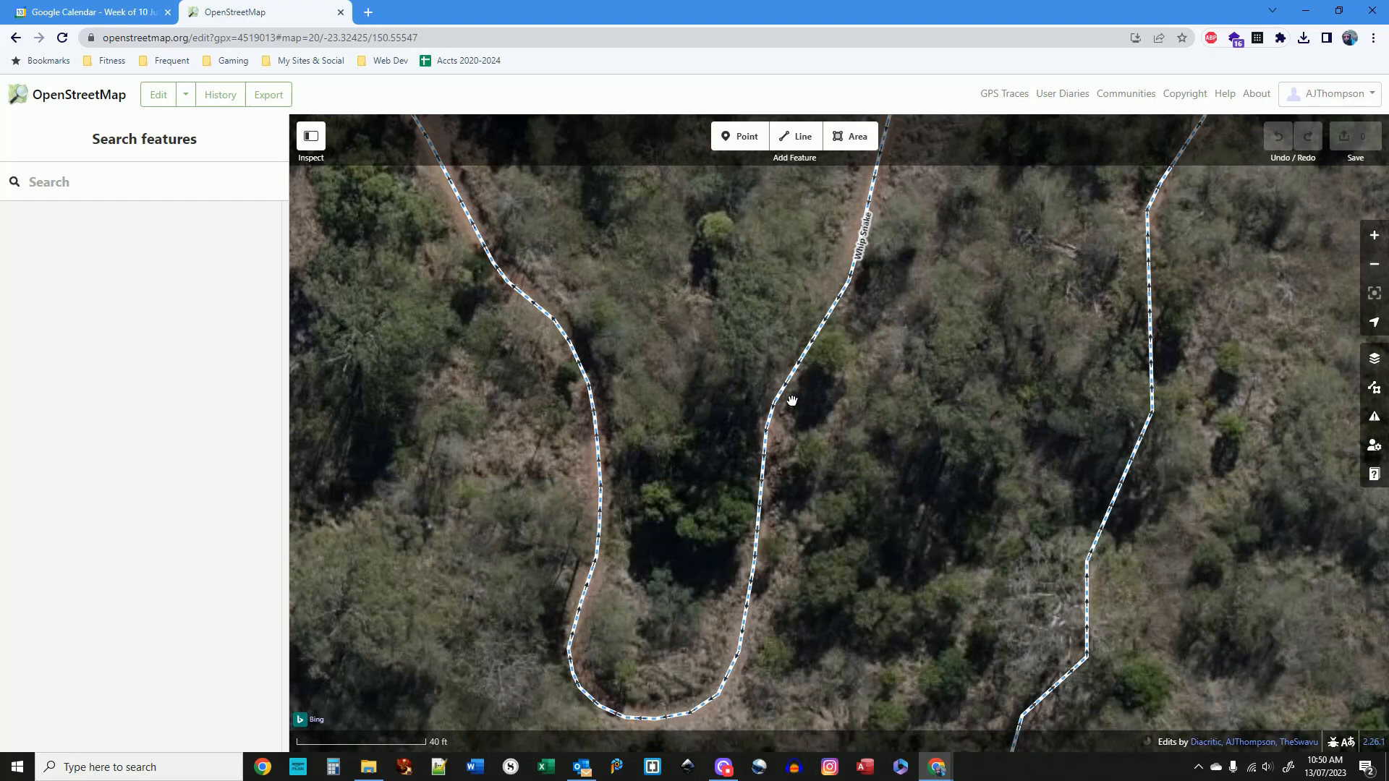
{"action": "left_click_drag", "start_coordinate": [765, 636], "coordinate": [921, 521]}
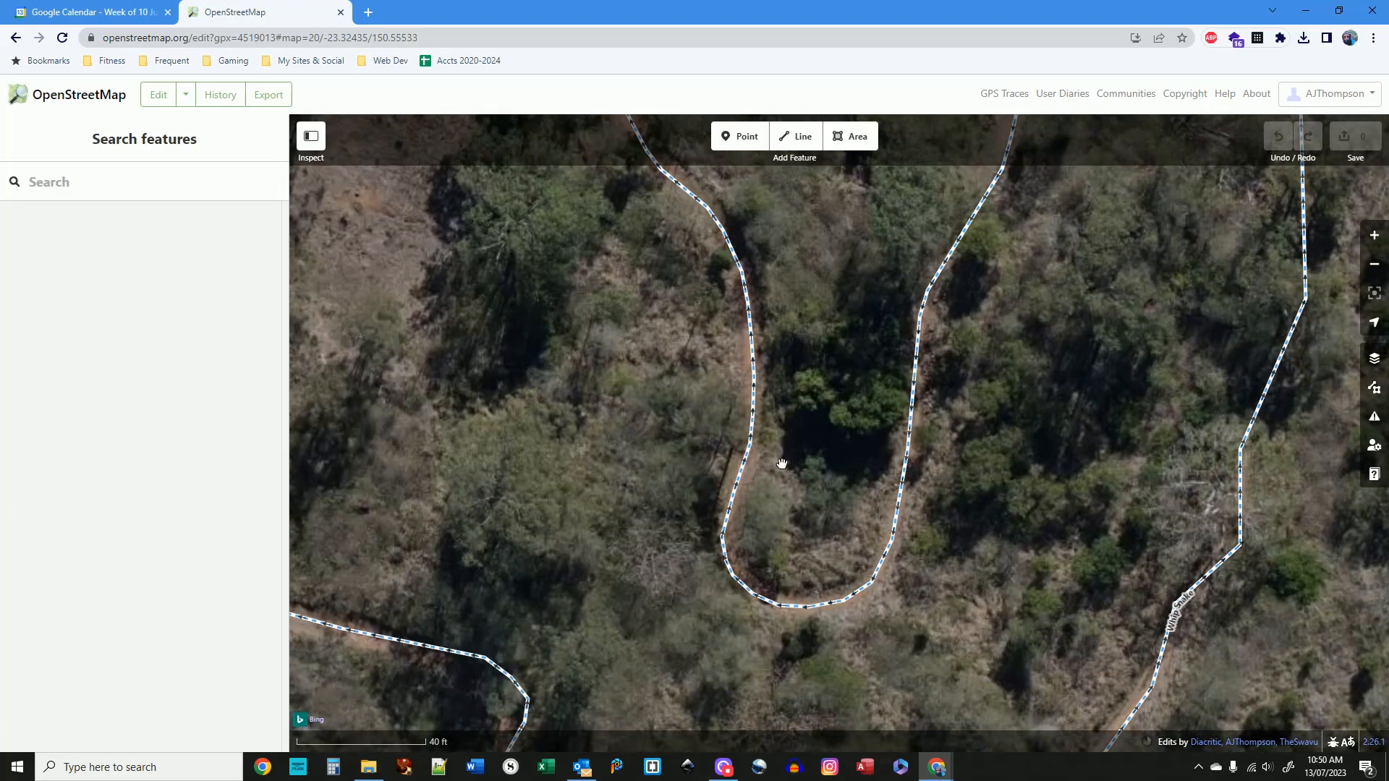
{"action": "left_click_drag", "start_coordinate": [1091, 496], "coordinate": [750, 561]}
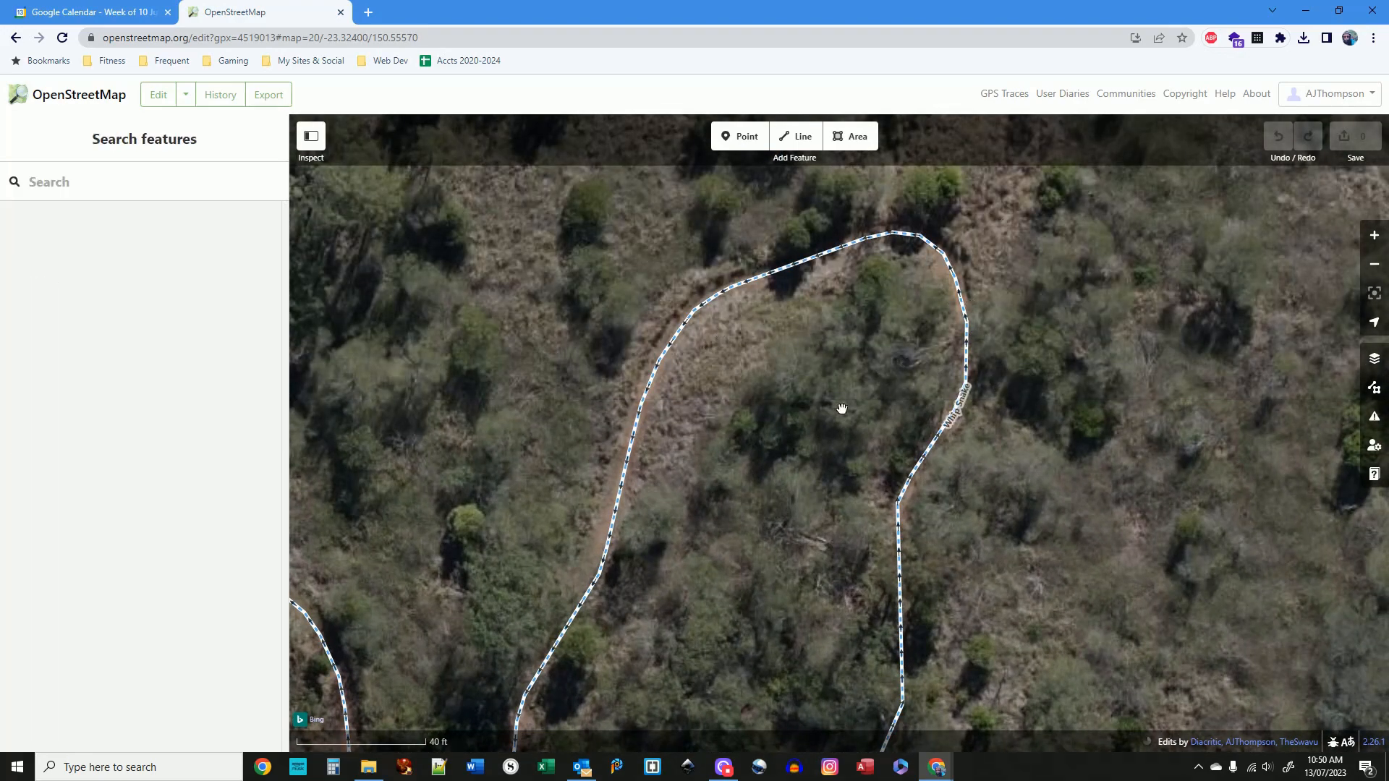
{"action": "scroll", "coordinate": [796, 425], "scroll_direction": "down", "scroll_amount": 4}
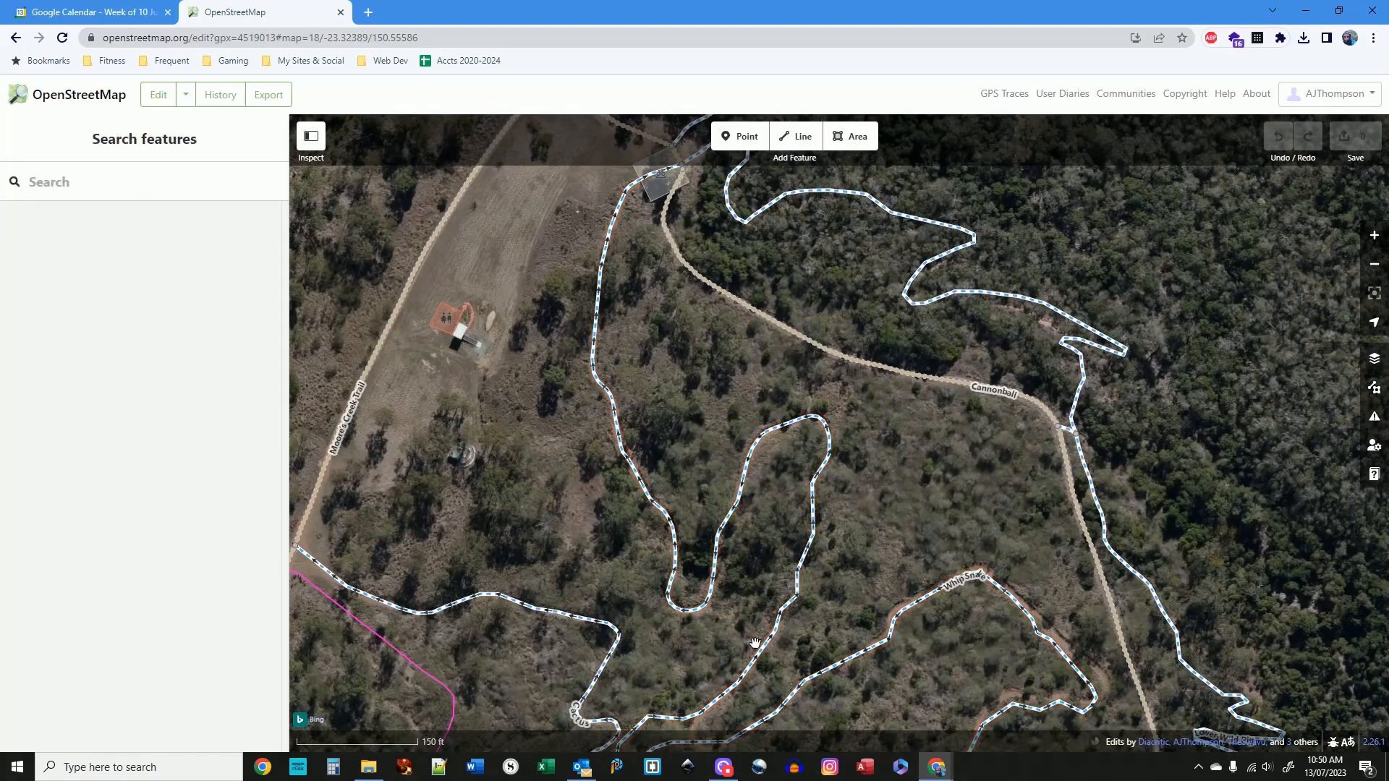
{"action": "scroll", "coordinate": [871, 564], "scroll_direction": "up", "scroll_amount": 4}
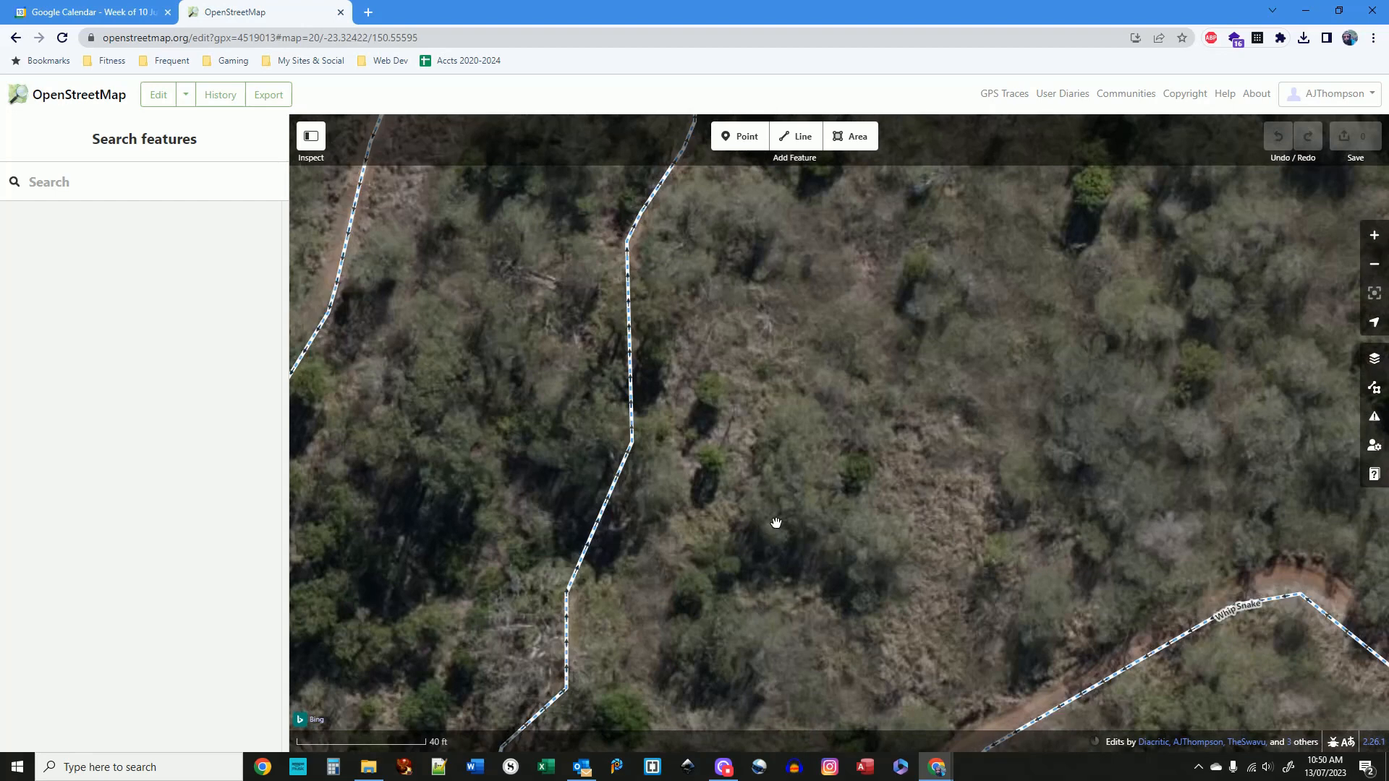
{"action": "left_click_drag", "start_coordinate": [737, 371], "coordinate": [1008, 549]}
{"action": "left_click_drag", "start_coordinate": [955, 594], "coordinate": [1012, 558]}
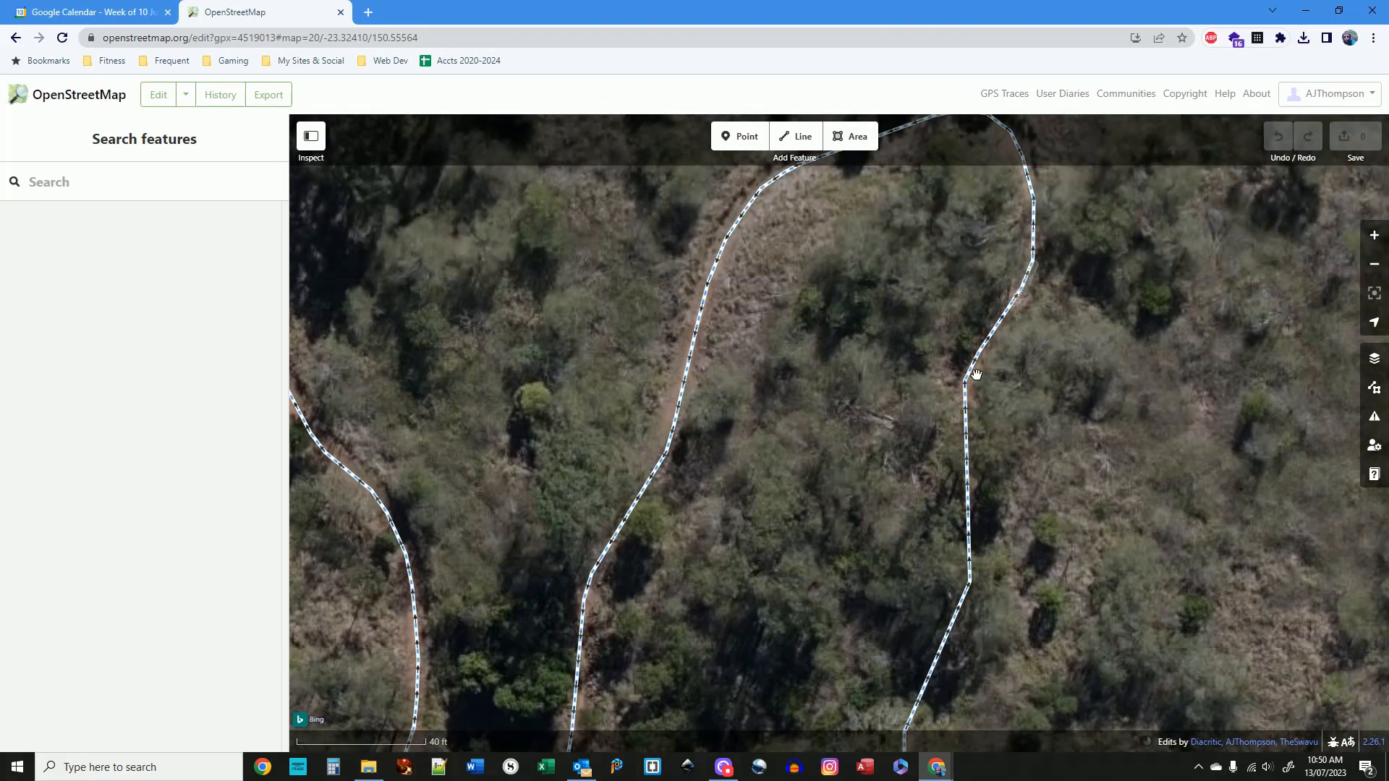
{"action": "left_click", "coordinate": [976, 374]}
{"action": "left_click", "coordinate": [1008, 616]}
{"action": "left_click_drag", "start_coordinate": [989, 657], "coordinate": [1035, 350]}
{"action": "left_click_drag", "start_coordinate": [959, 633], "coordinate": [1035, 388]}
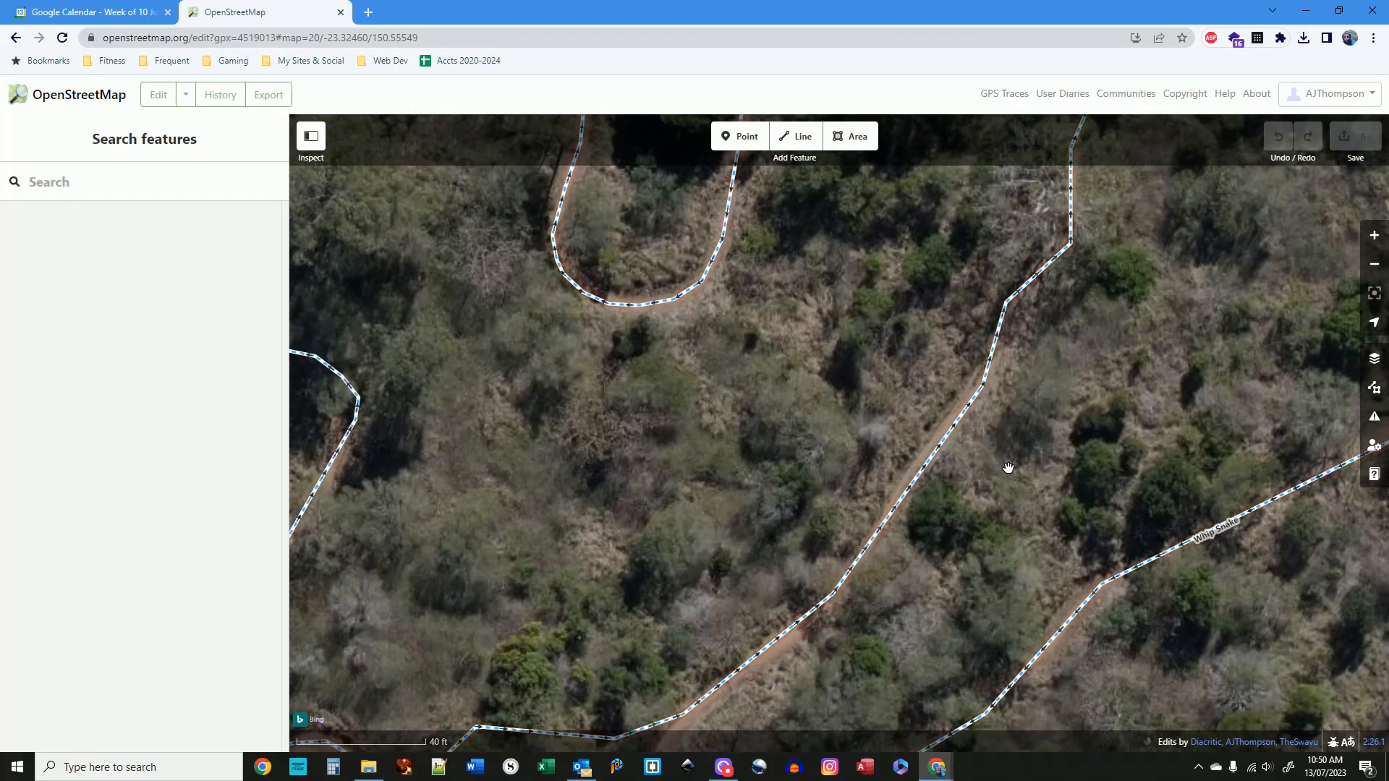
Select the Whip Snake path and shift its nodes along the diagonal descent below the eastern section onto the dirt track, adding one between them
{"action": "scroll", "coordinate": [1008, 467], "scroll_direction": "up", "scroll_amount": 2}
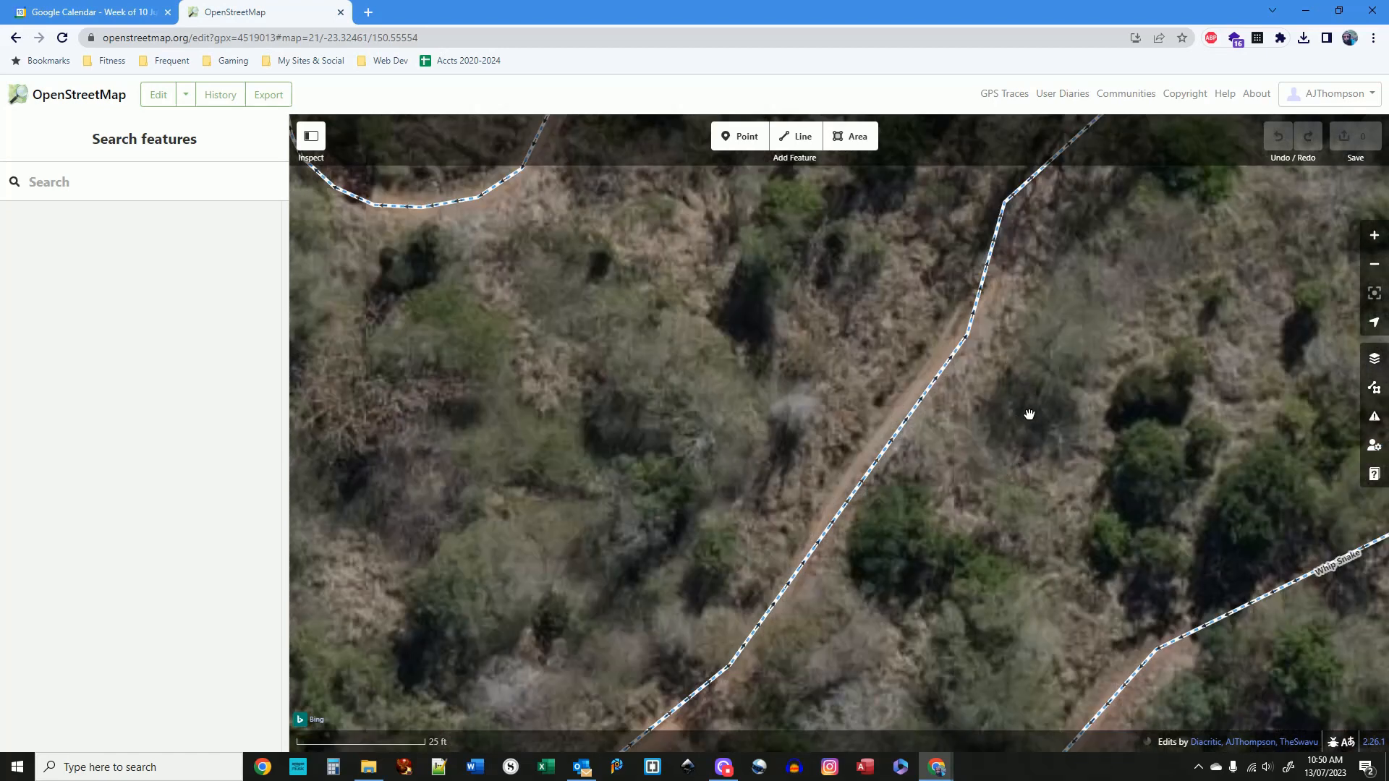
{"action": "left_click", "coordinate": [968, 341]}
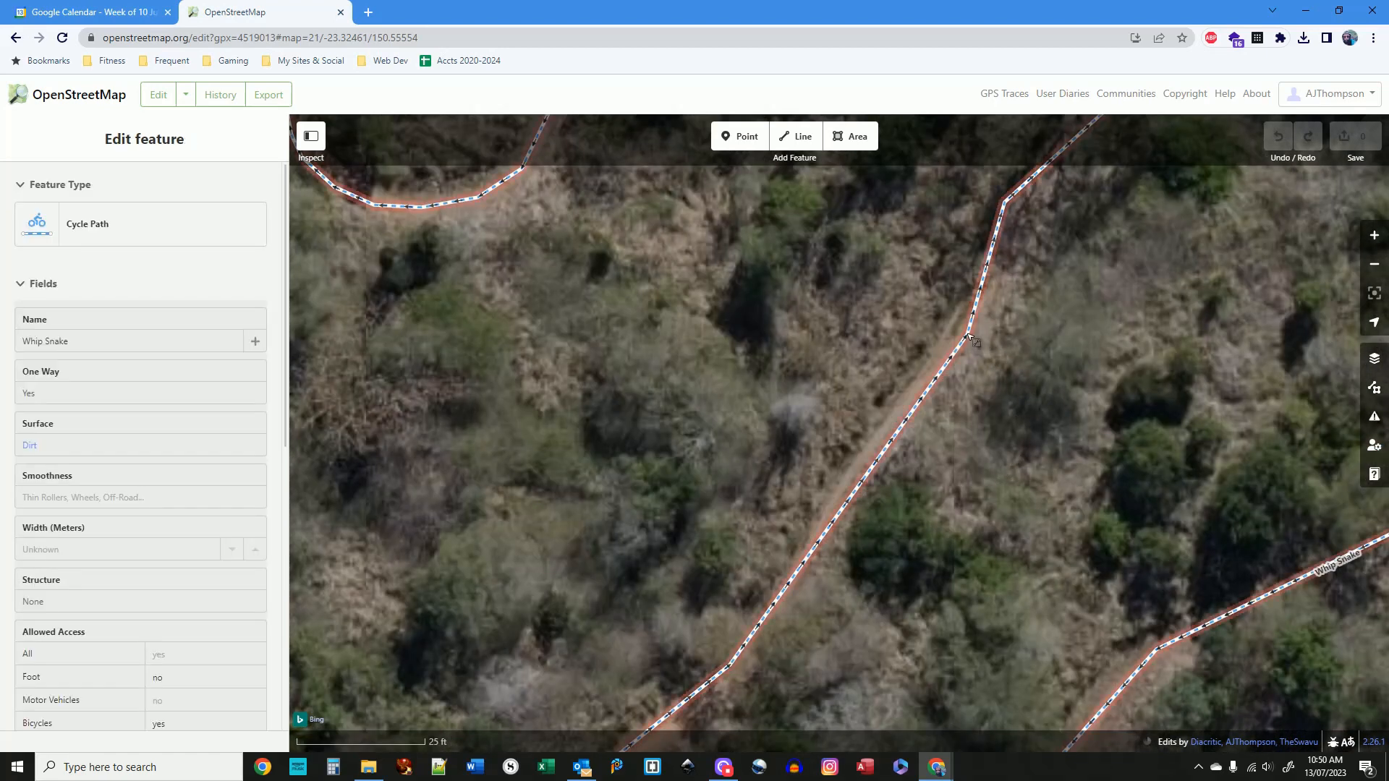
{"action": "left_click", "coordinate": [969, 338]}
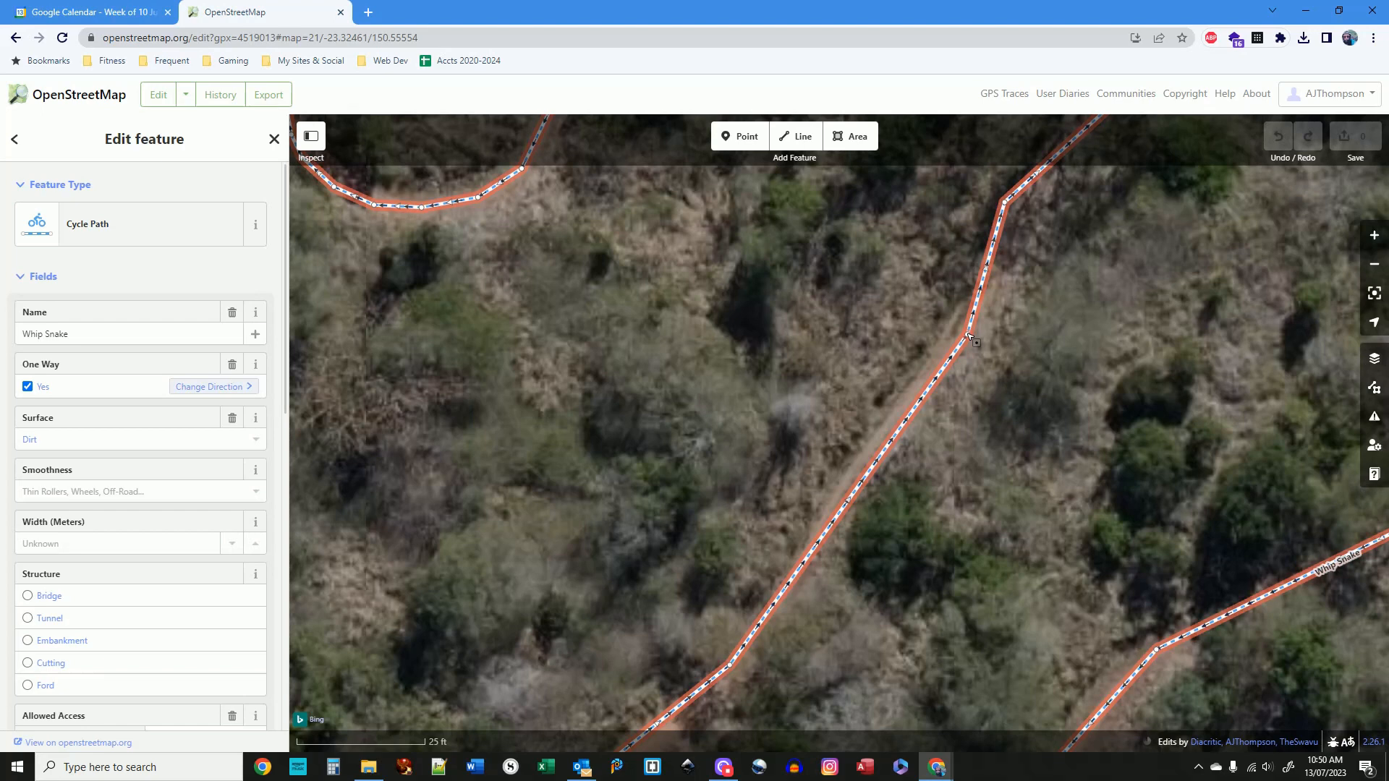
{"action": "left_click_drag", "start_coordinate": [968, 336], "coordinate": [958, 341]}
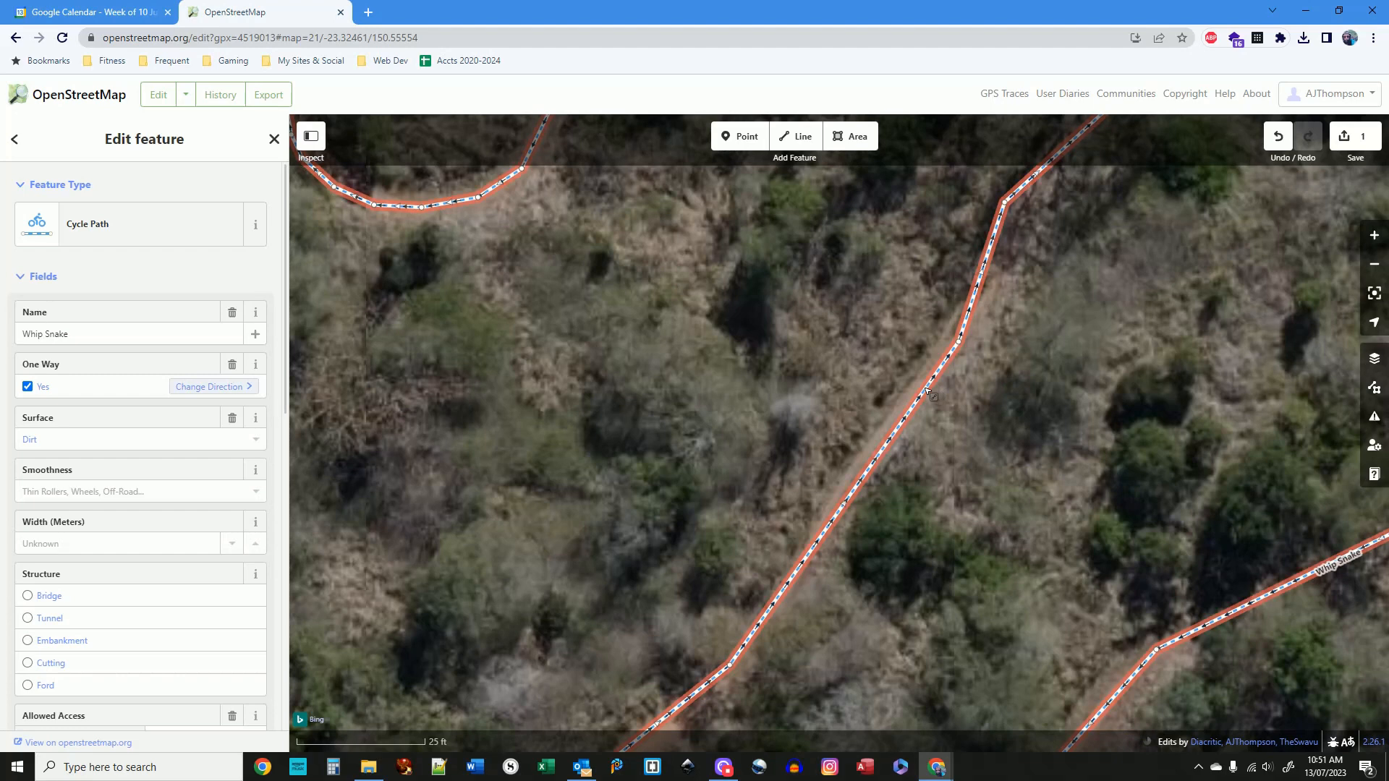
{"action": "left_click_drag", "start_coordinate": [927, 391], "coordinate": [924, 391]}
{"action": "left_click_drag", "start_coordinate": [858, 606], "coordinate": [897, 370]}
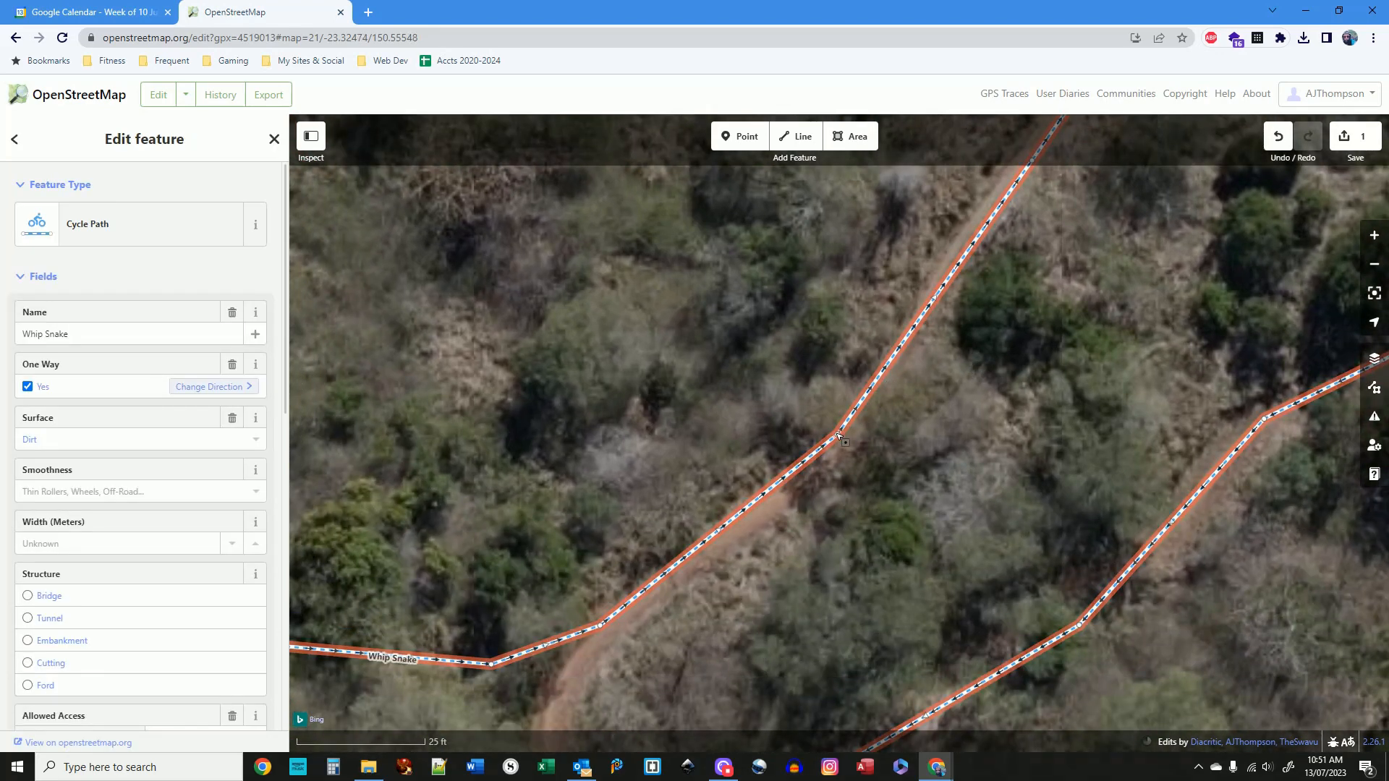
{"action": "left_click_drag", "start_coordinate": [838, 434], "coordinate": [844, 439]}
Add nodes midway down Whip Snake's diagonal descent and just past its lower bend so the line curves along the visible track
{"action": "left_click_drag", "start_coordinate": [1026, 280], "coordinate": [1005, 434]}
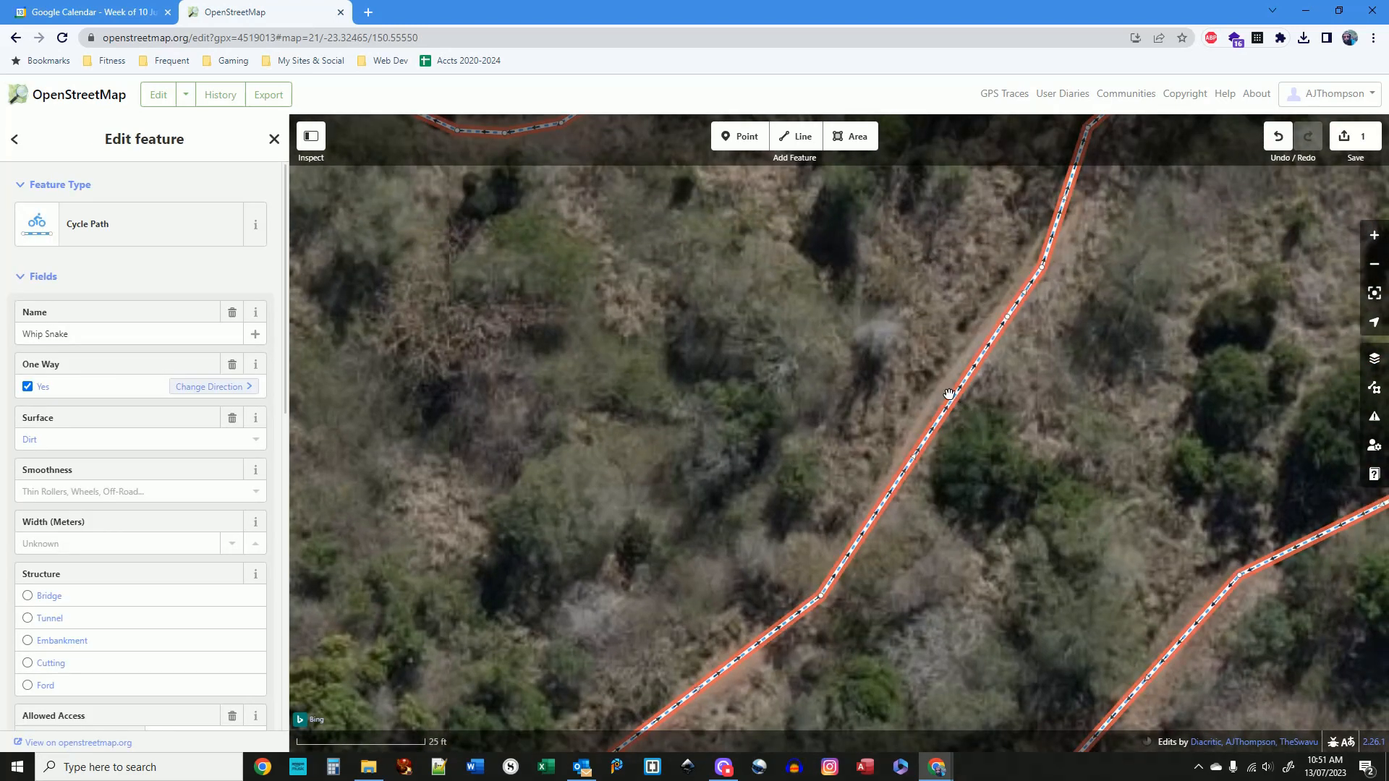
{"action": "left_click_drag", "start_coordinate": [954, 397], "coordinate": [941, 393]}
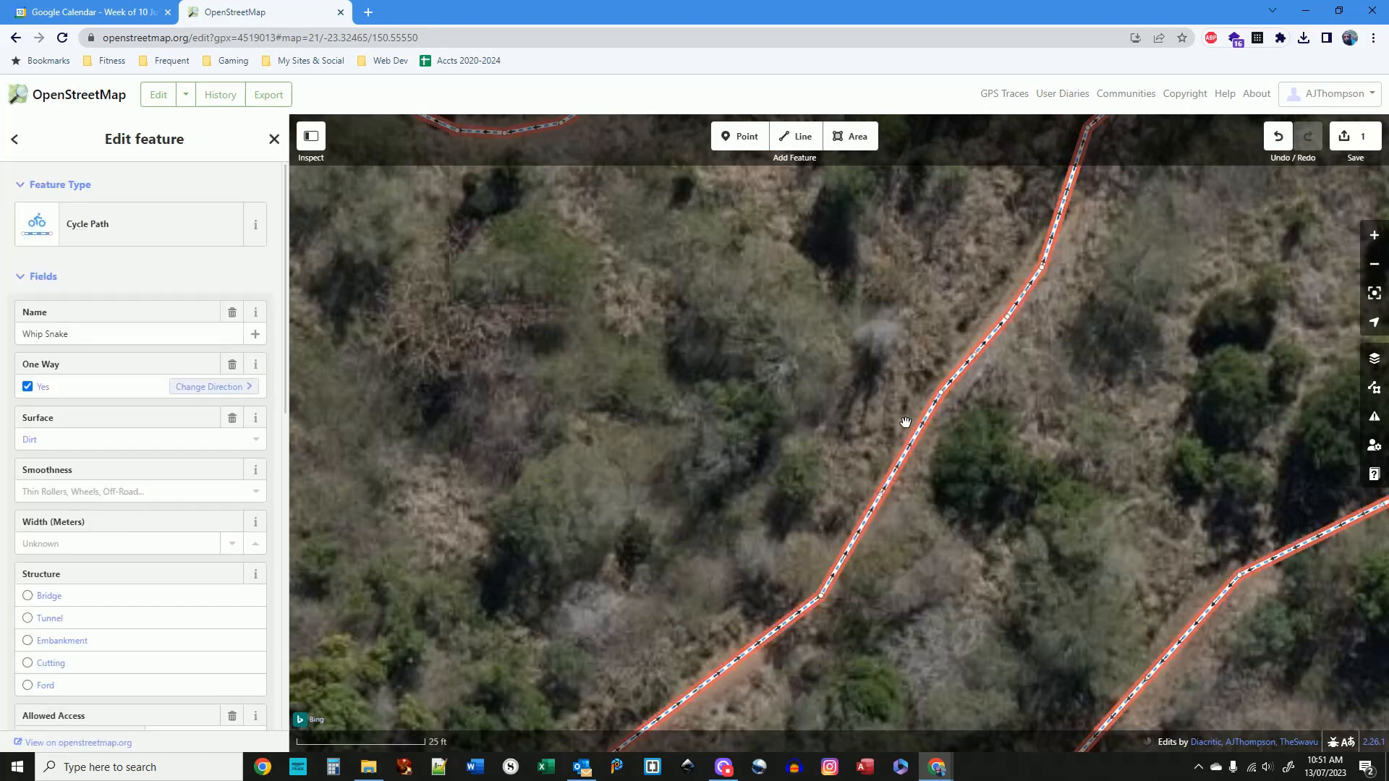
{"action": "left_click_drag", "start_coordinate": [888, 644], "coordinate": [982, 433]}
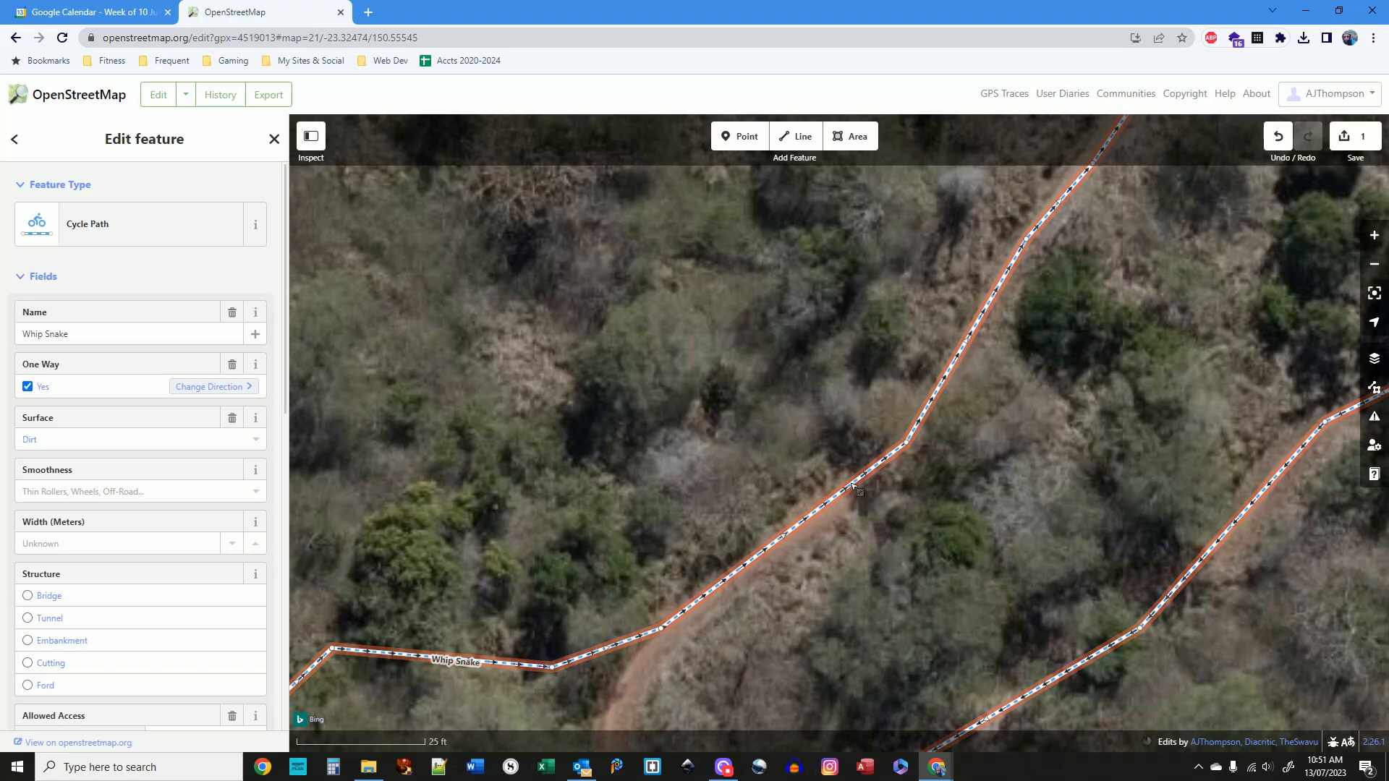
{"action": "key", "text": "Escape"}
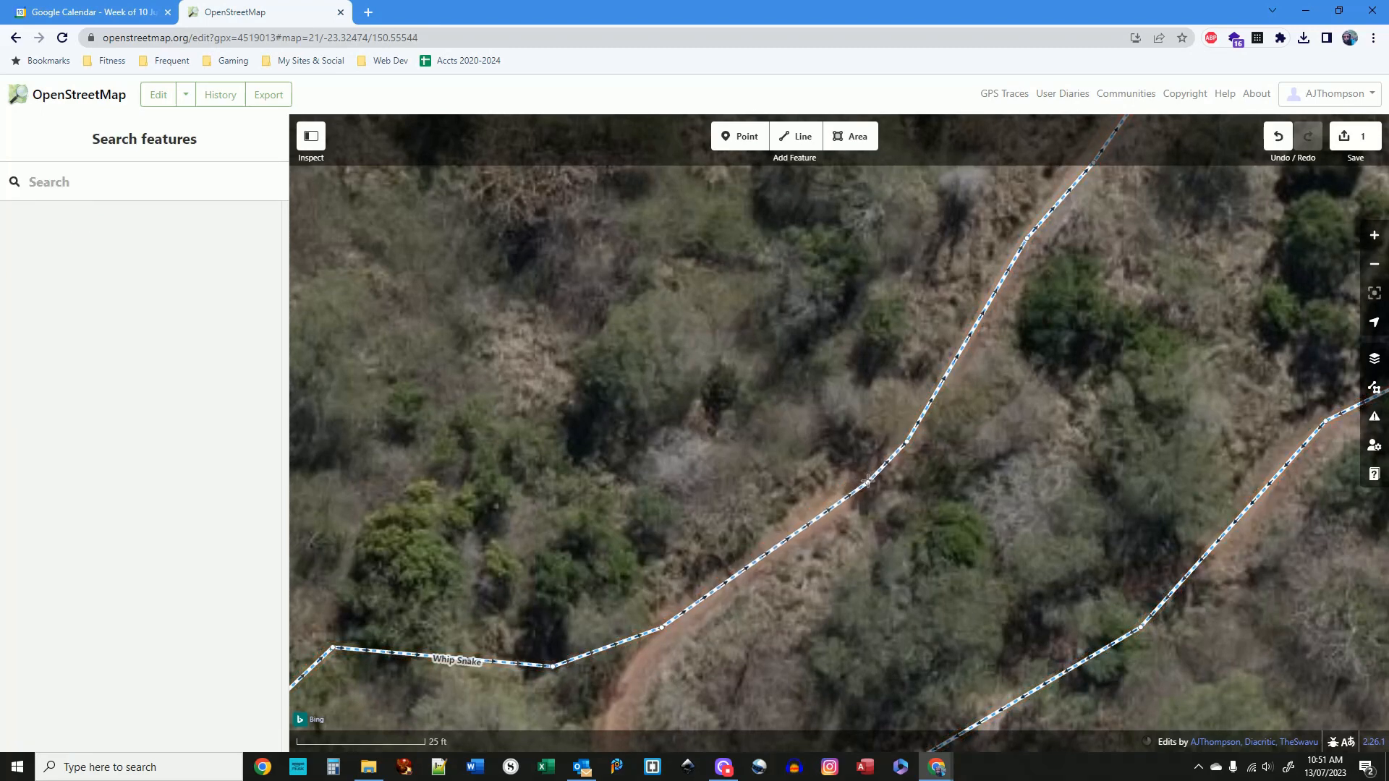
Align the Whip Snake node at the start of the dirt-track hairpin with the track in the imagery
{"action": "left_click", "coordinate": [867, 481]}
{"action": "left_click_drag", "start_coordinate": [867, 481], "coordinate": [1027, 324]}
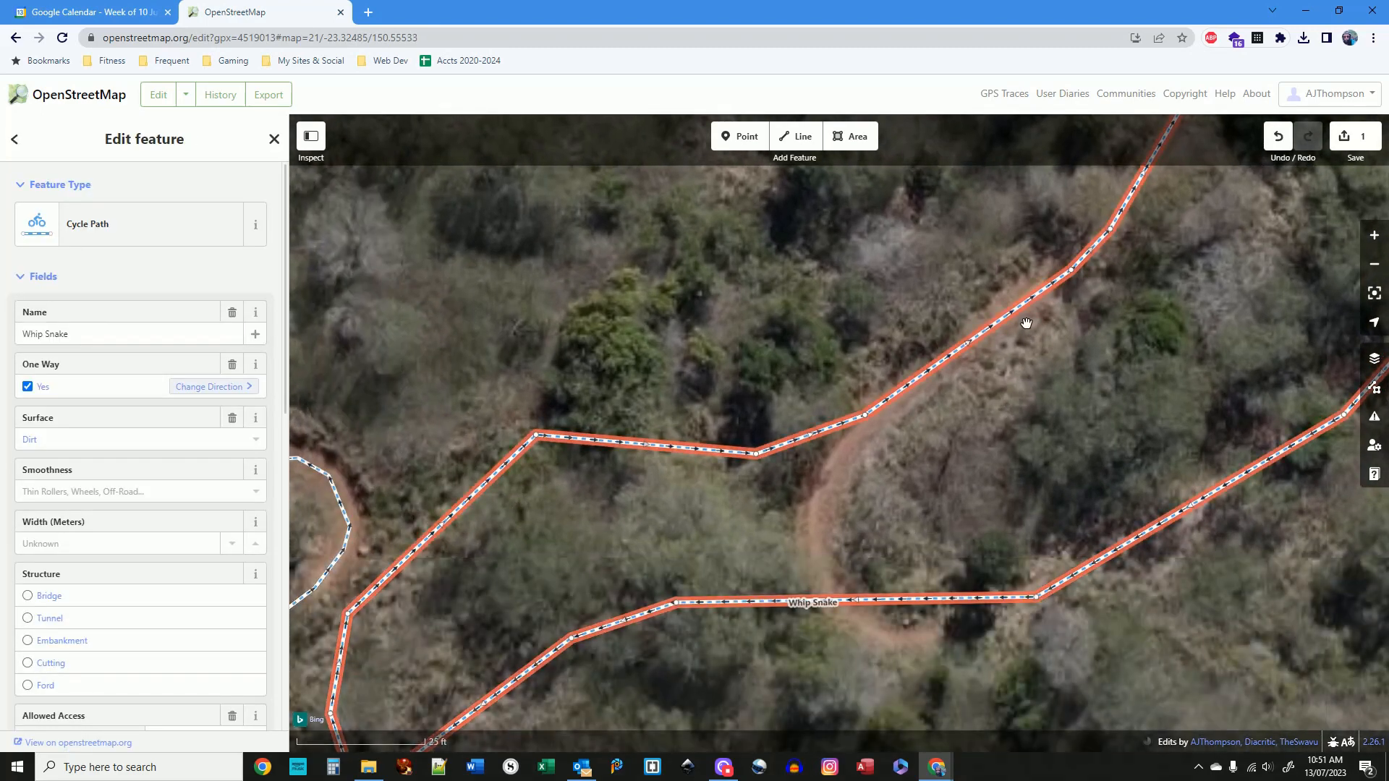
{"action": "key", "text": "Escape"}
{"action": "left_click", "coordinate": [870, 425]}
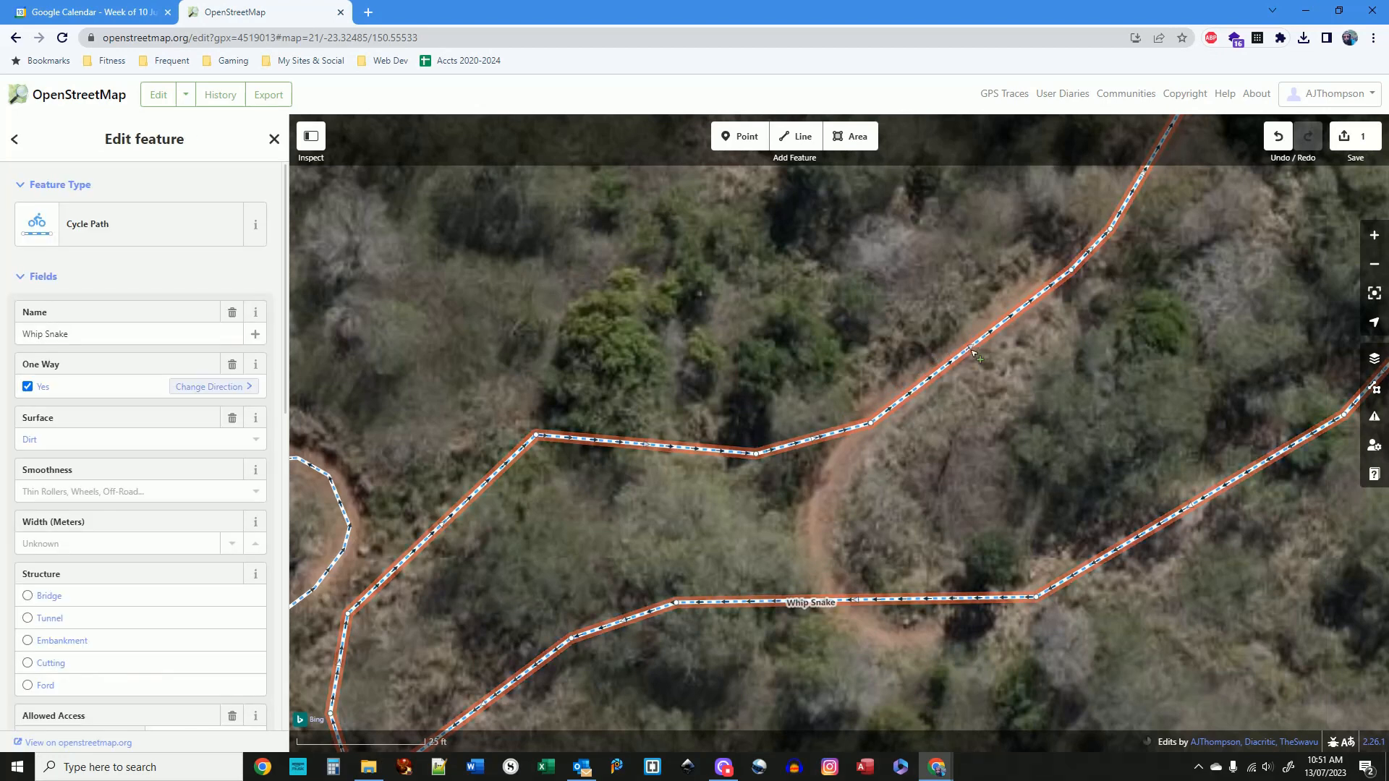
{"action": "key", "text": "Escape"}
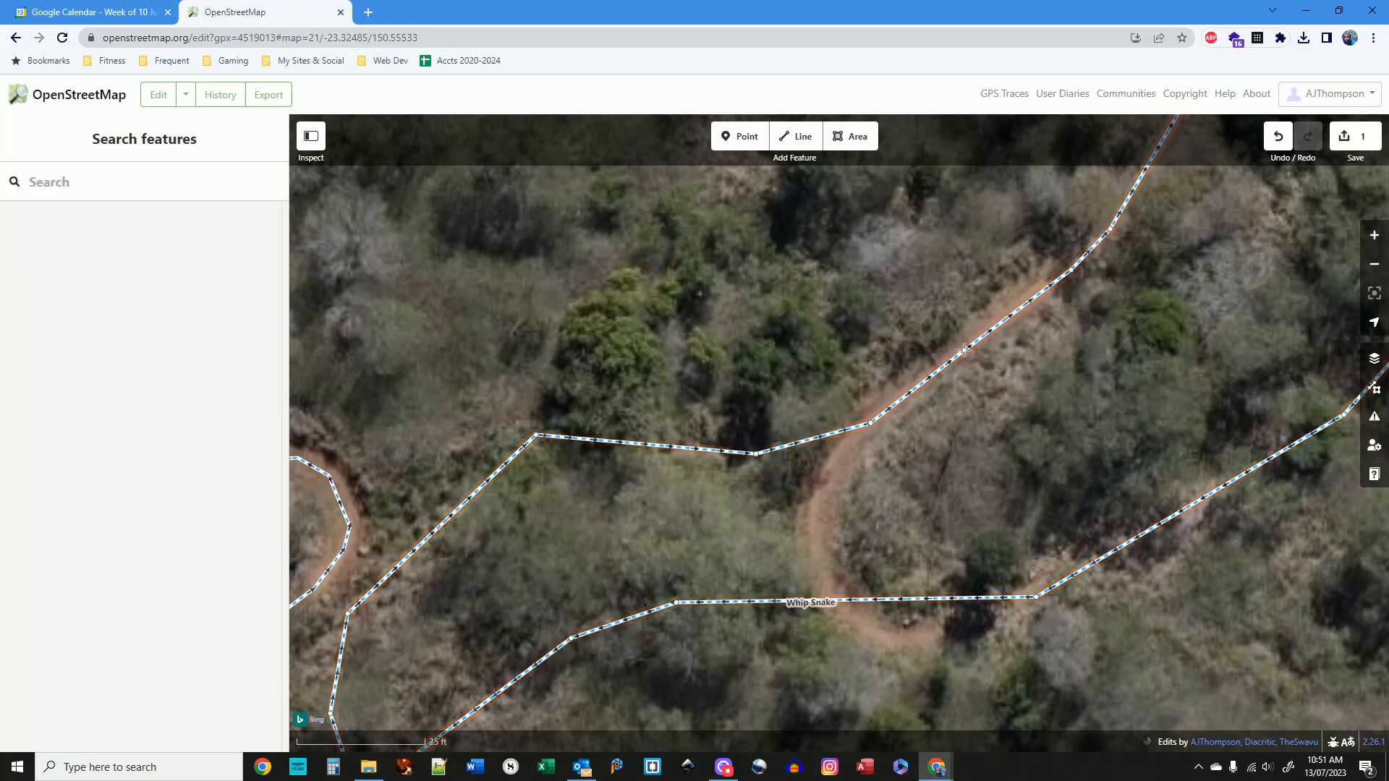
{"action": "left_click", "coordinate": [964, 348]}
Try adjusting two nodes at the far western tip of the misaligned Whip Snake loop
{"action": "left_click_drag", "start_coordinate": [853, 504], "coordinate": [999, 311]}
{"action": "left_click_drag", "start_coordinate": [775, 316], "coordinate": [838, 385]}
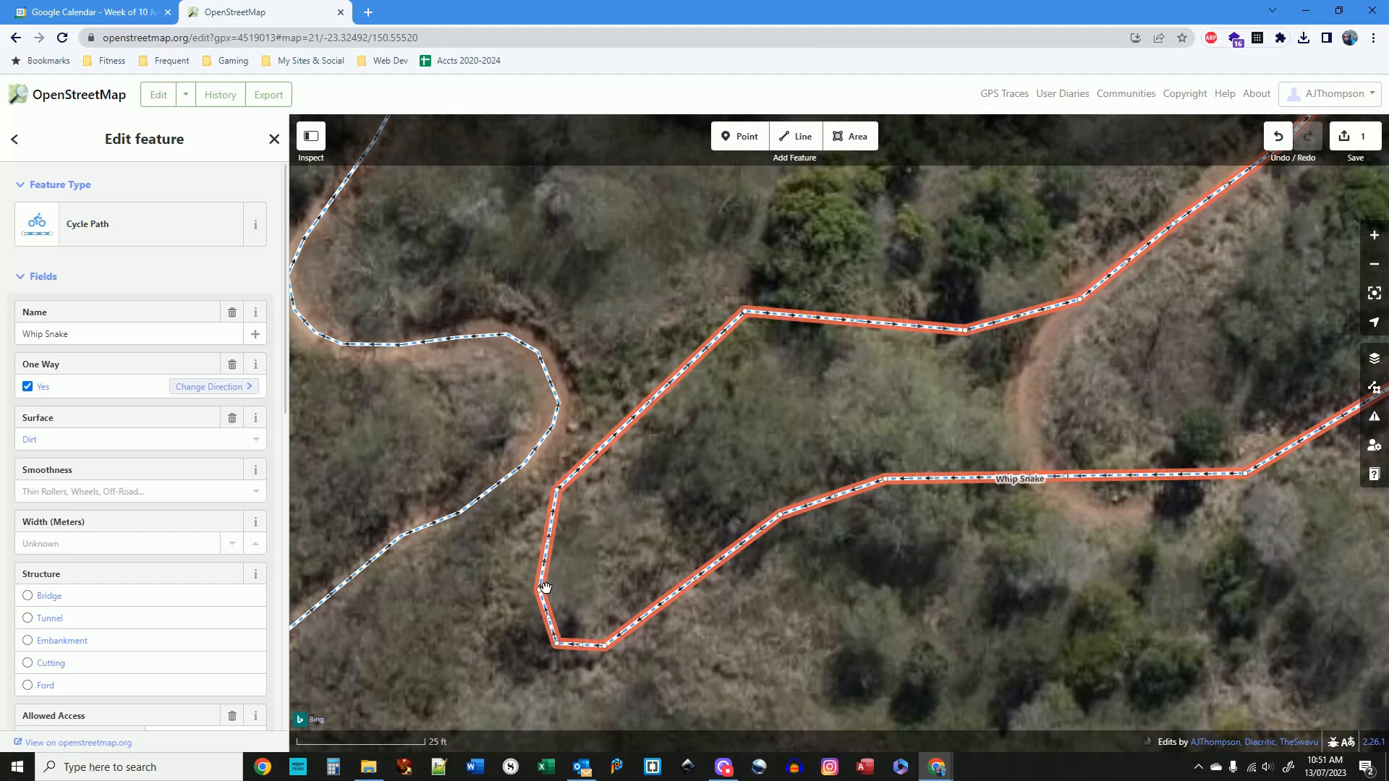
{"action": "mouse_move", "coordinate": [539, 589]}
{"action": "left_mouse_down"}
{"action": "mouse_move", "coordinate": [558, 564]}
{"action": "mouse_move", "coordinate": [635, 549]}
{"action": "mouse_move", "coordinate": [535, 592]}
{"action": "left_mouse_up"}
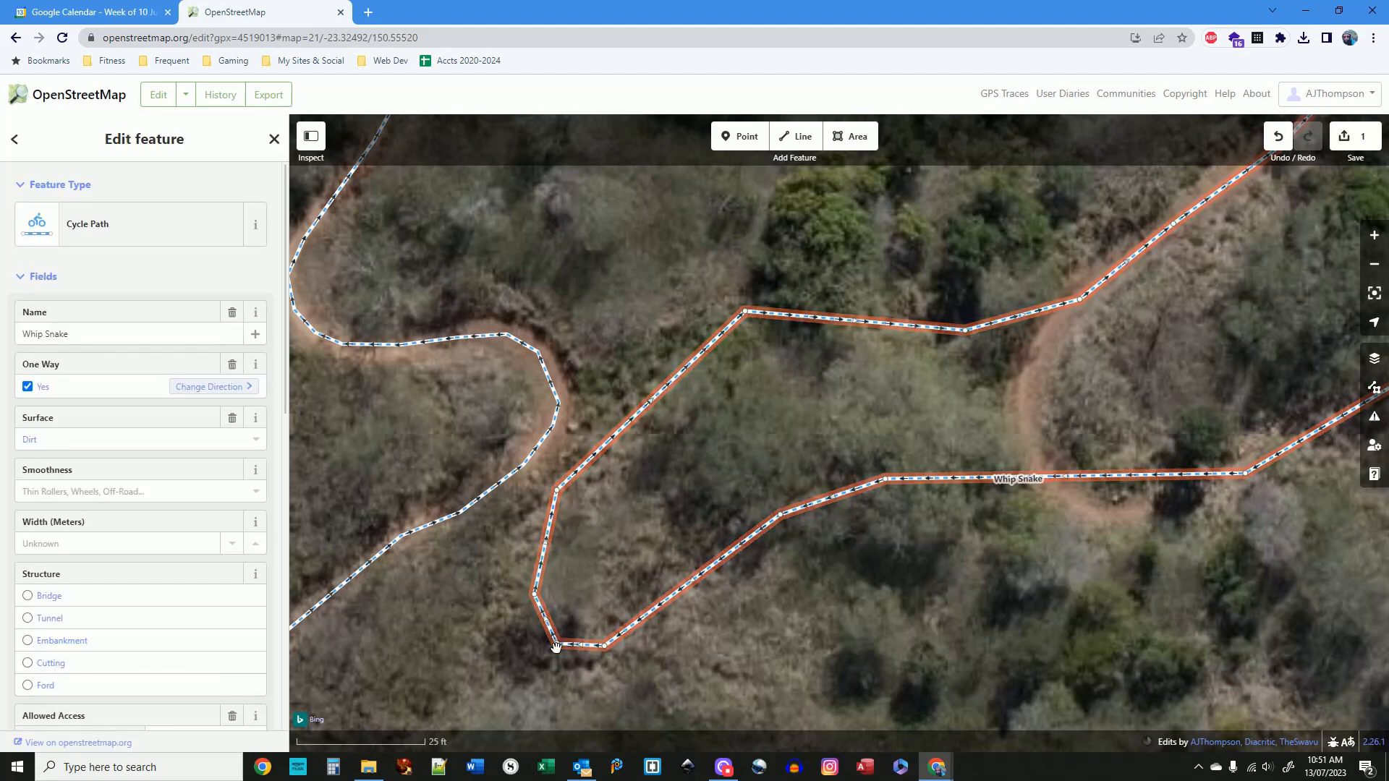
{"action": "left_click_drag", "start_coordinate": [559, 645], "coordinate": [583, 618]}
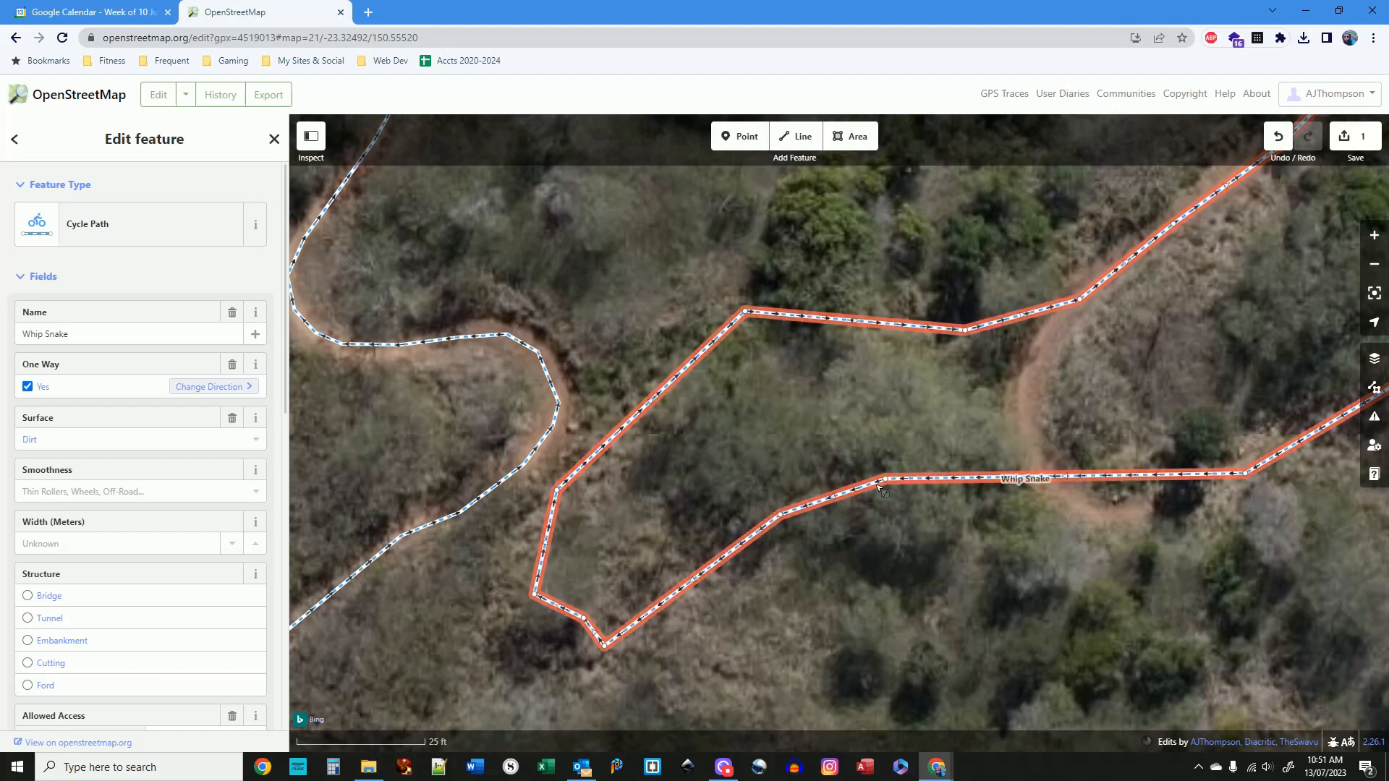
Move three nodes from the lower side of the misaligned Whip Snake loop onto the southern curve of the dirt-track hairpin
{"action": "left_click_drag", "start_coordinate": [888, 480], "coordinate": [1169, 507]}
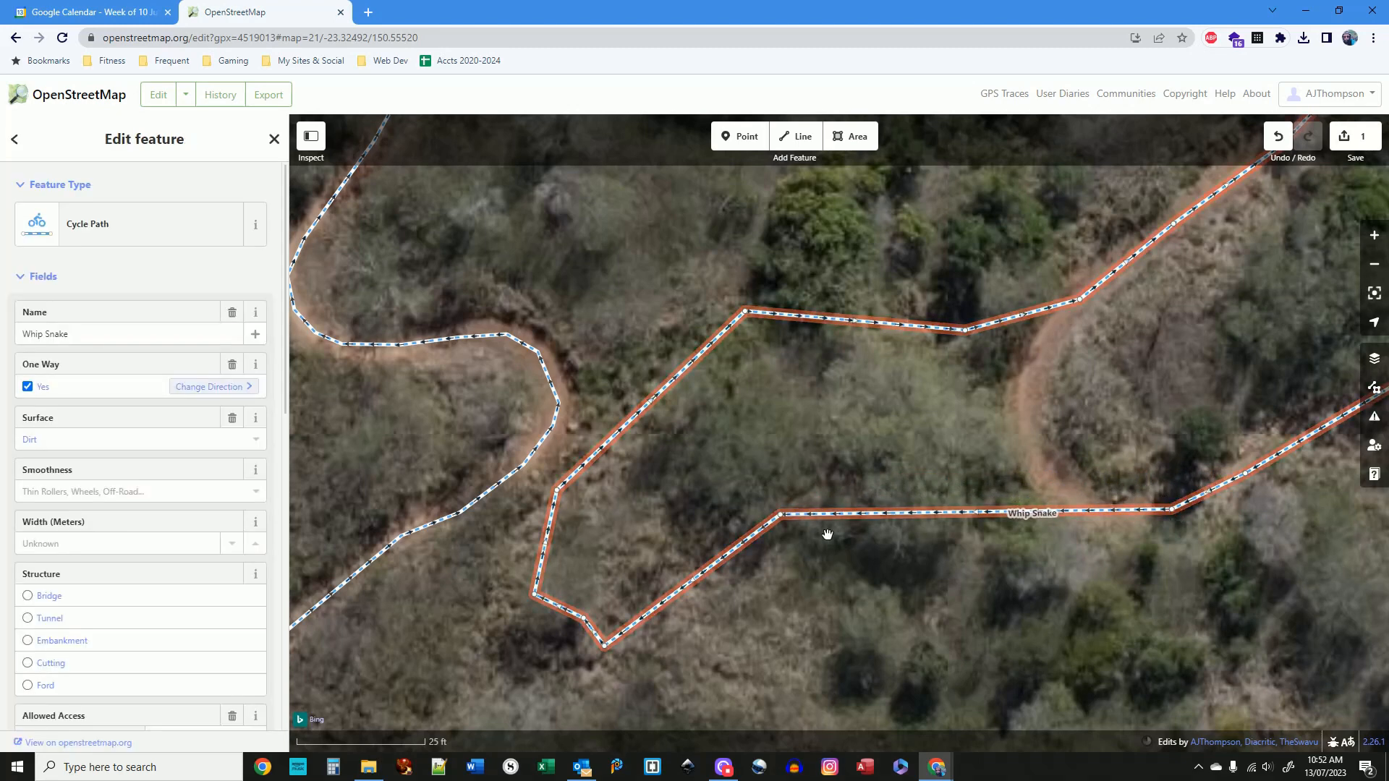
{"action": "left_click_drag", "start_coordinate": [781, 515], "coordinate": [1127, 512]}
{"action": "left_click_drag", "start_coordinate": [604, 644], "coordinate": [1075, 504]}
Move the loop's remaining nodes down the western curve of the hairpin so Whip Snake follows the dirt track around the bend
{"action": "left_click", "coordinate": [967, 329]}
{"action": "left_click_drag", "start_coordinate": [967, 331], "coordinate": [1049, 334]}
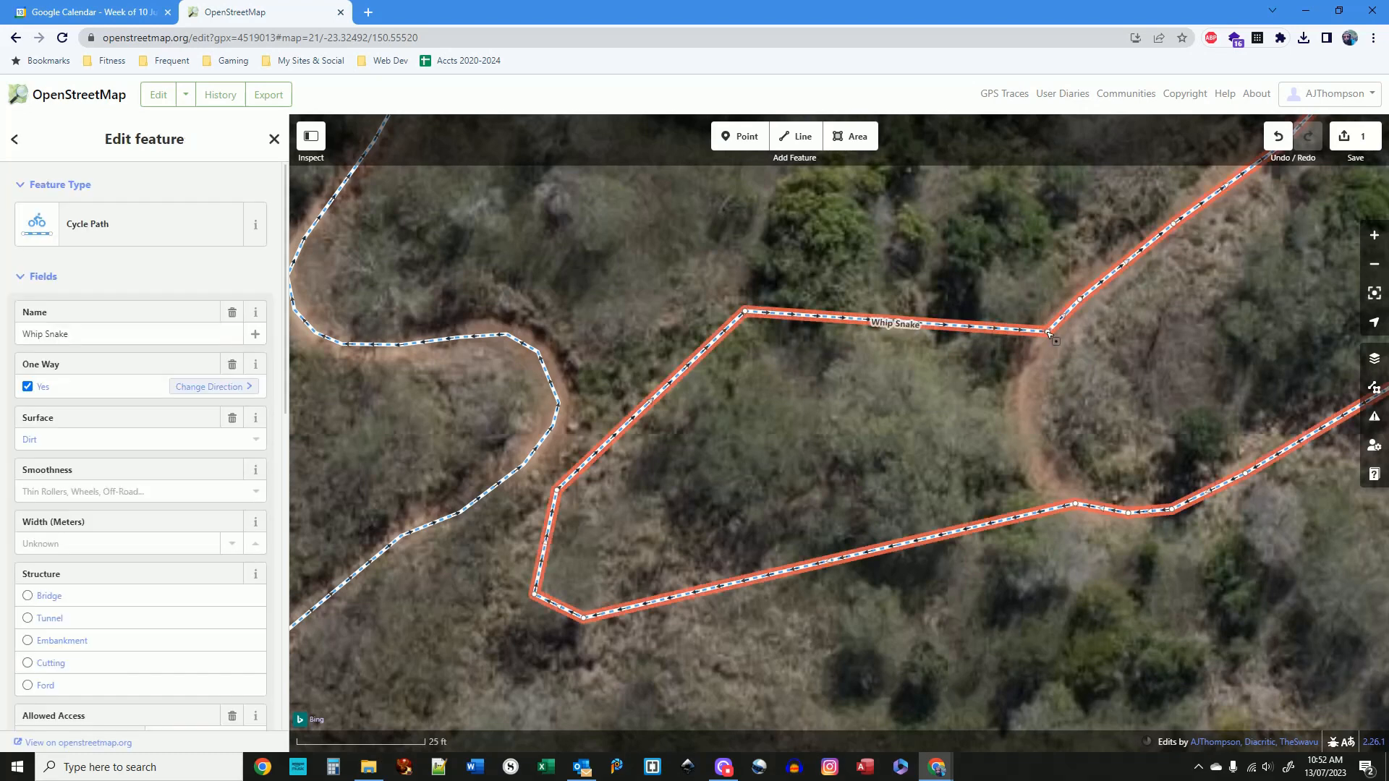
{"action": "left_click_drag", "start_coordinate": [746, 313], "coordinate": [1032, 366]}
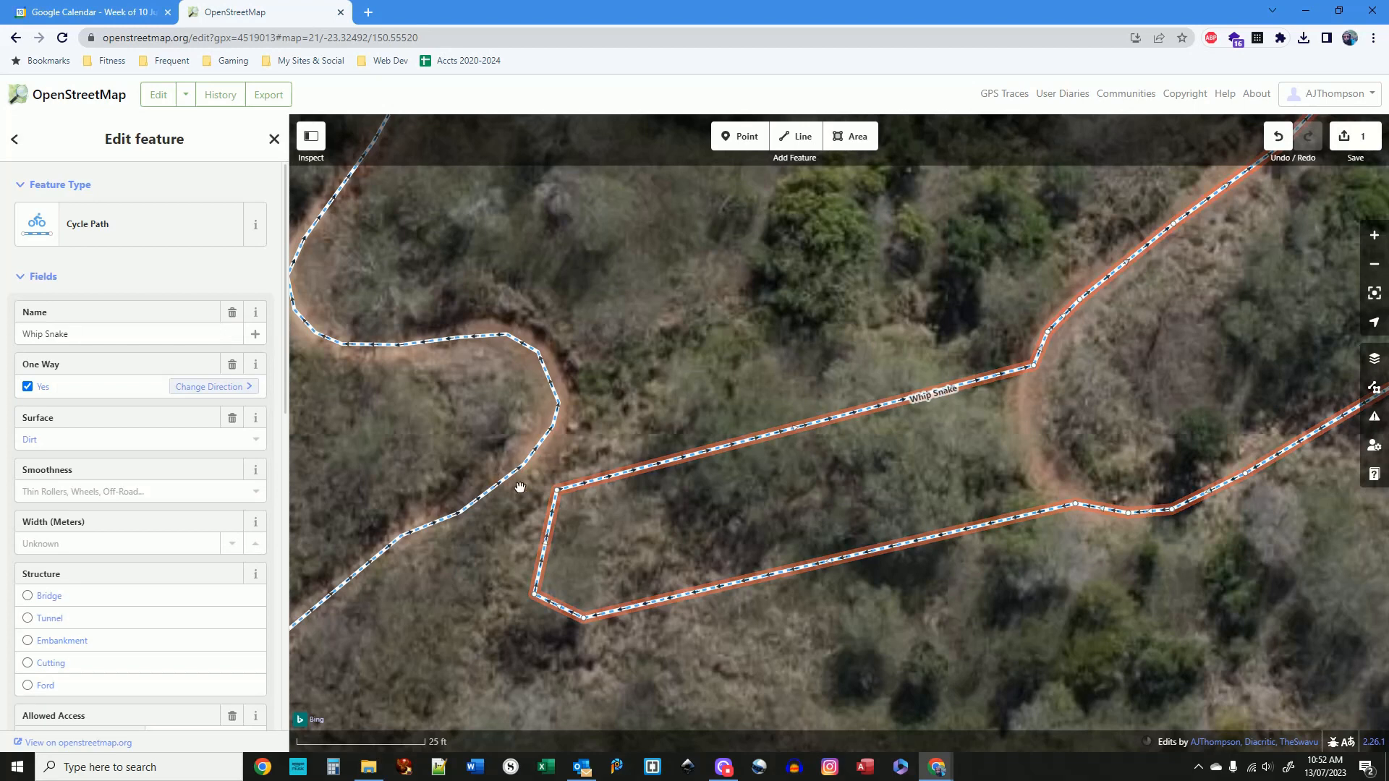
{"action": "left_click_drag", "start_coordinate": [558, 494], "coordinate": [1027, 403]}
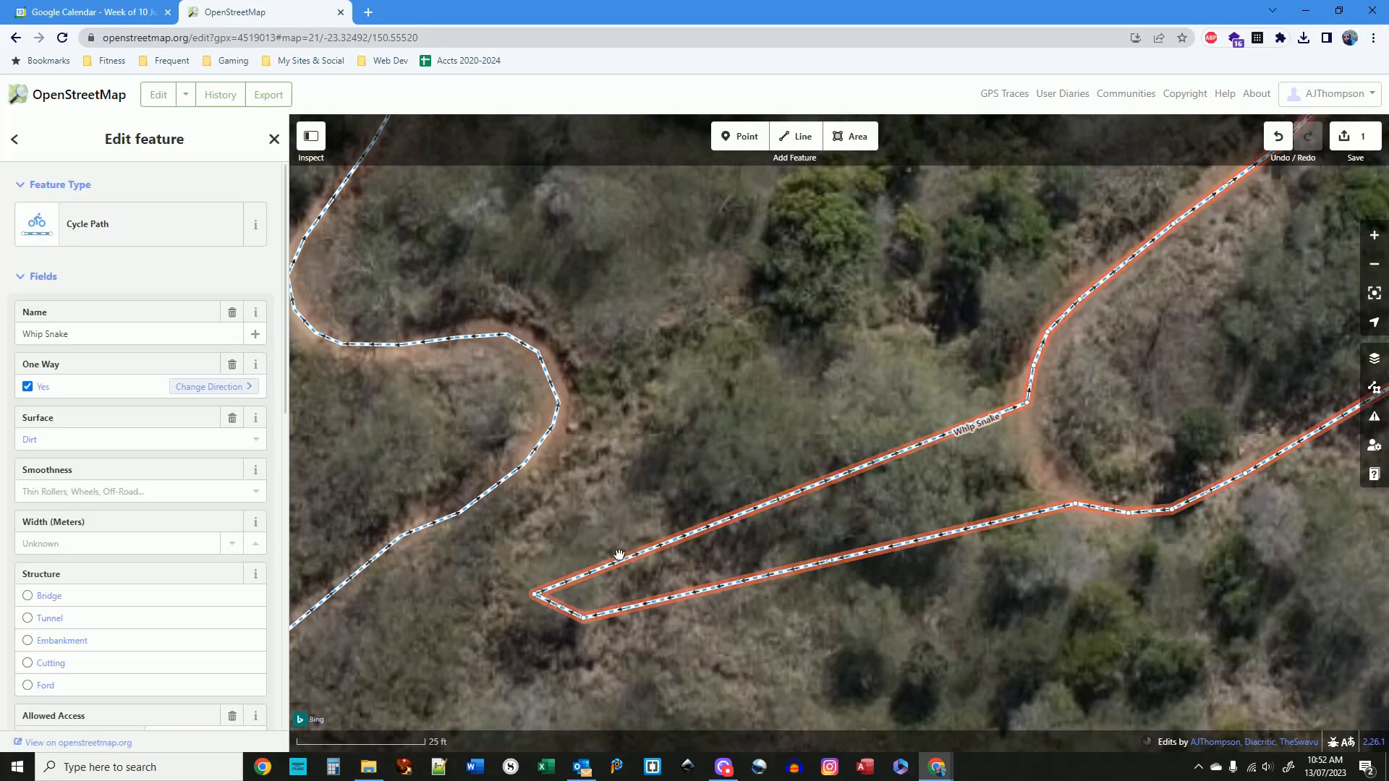
{"action": "left_click_drag", "start_coordinate": [540, 587], "coordinate": [1027, 435]}
{"action": "left_click", "coordinate": [1027, 438]}
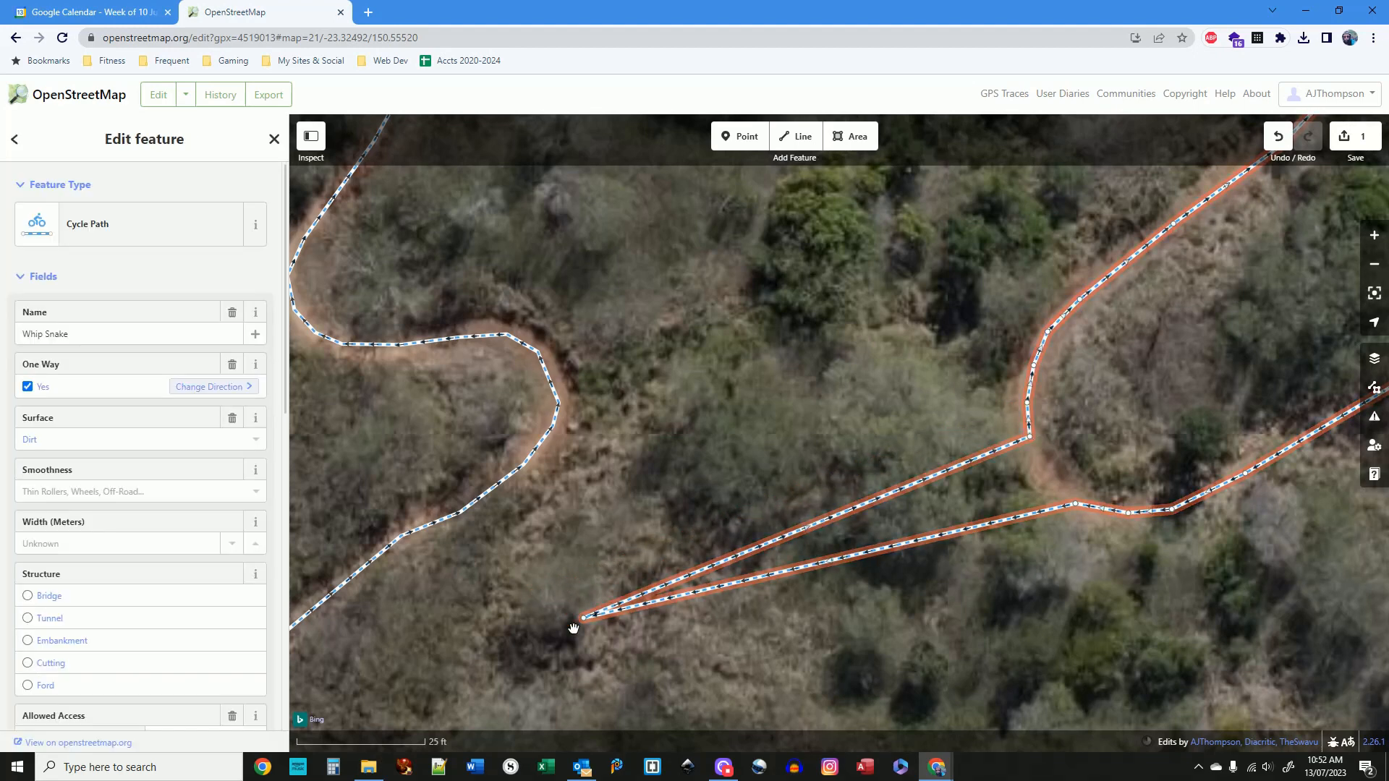
{"action": "left_click_drag", "start_coordinate": [584, 619], "coordinate": [1027, 496]}
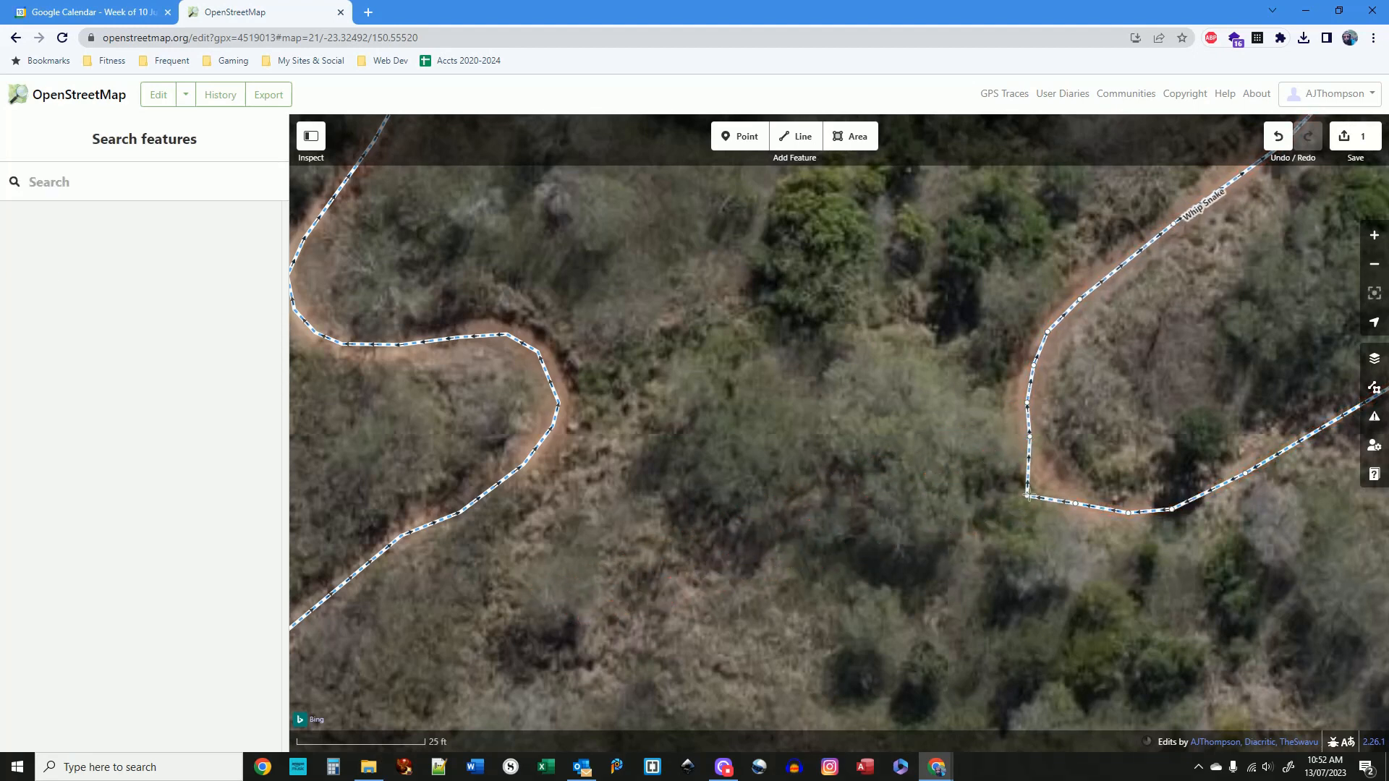
{"action": "left_click", "coordinate": [1056, 489]}
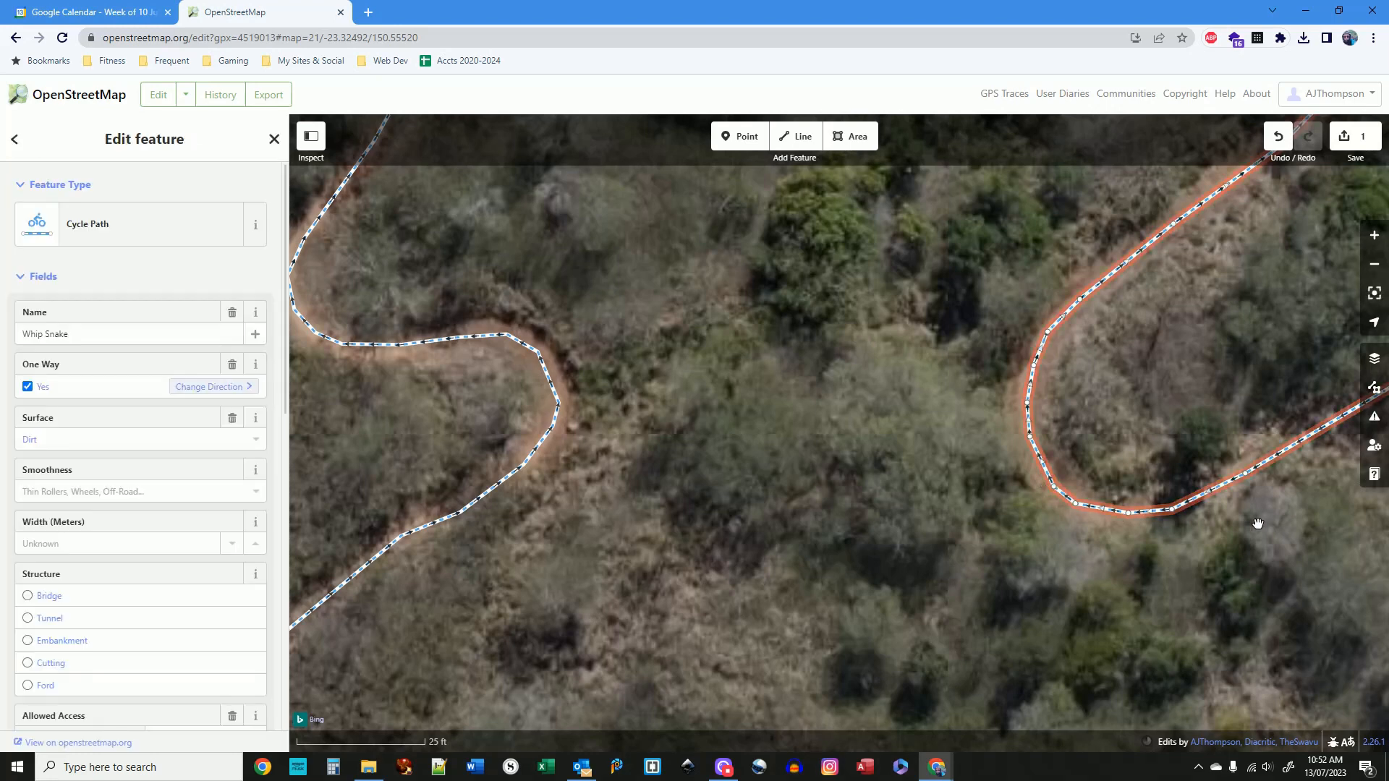
Reshape Whip Snake's lower branch east of the hairpin by moving its middle bend node and adding another node along the straight
{"action": "left_click_drag", "start_coordinate": [1247, 530], "coordinate": [991, 562]}
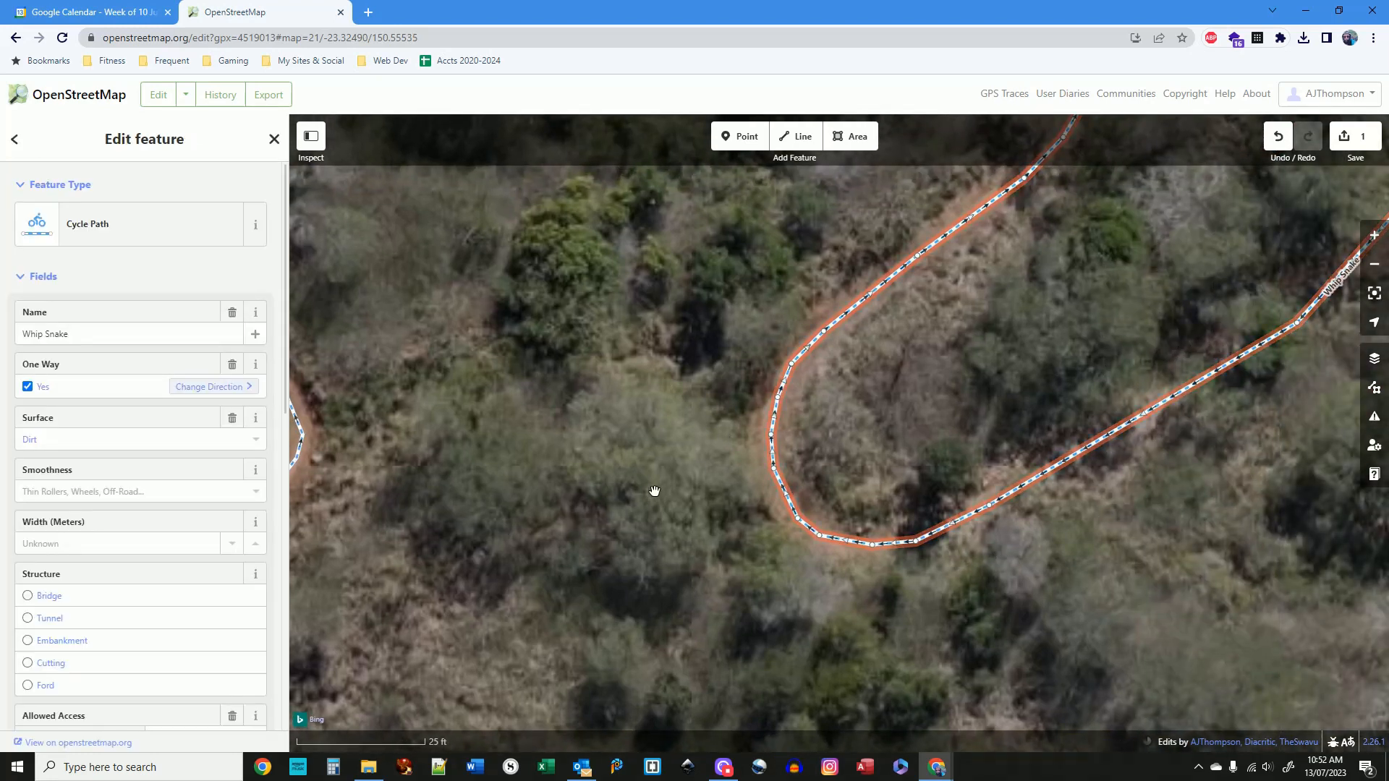
{"action": "left_click_drag", "start_coordinate": [1224, 533], "coordinate": [913, 629]}
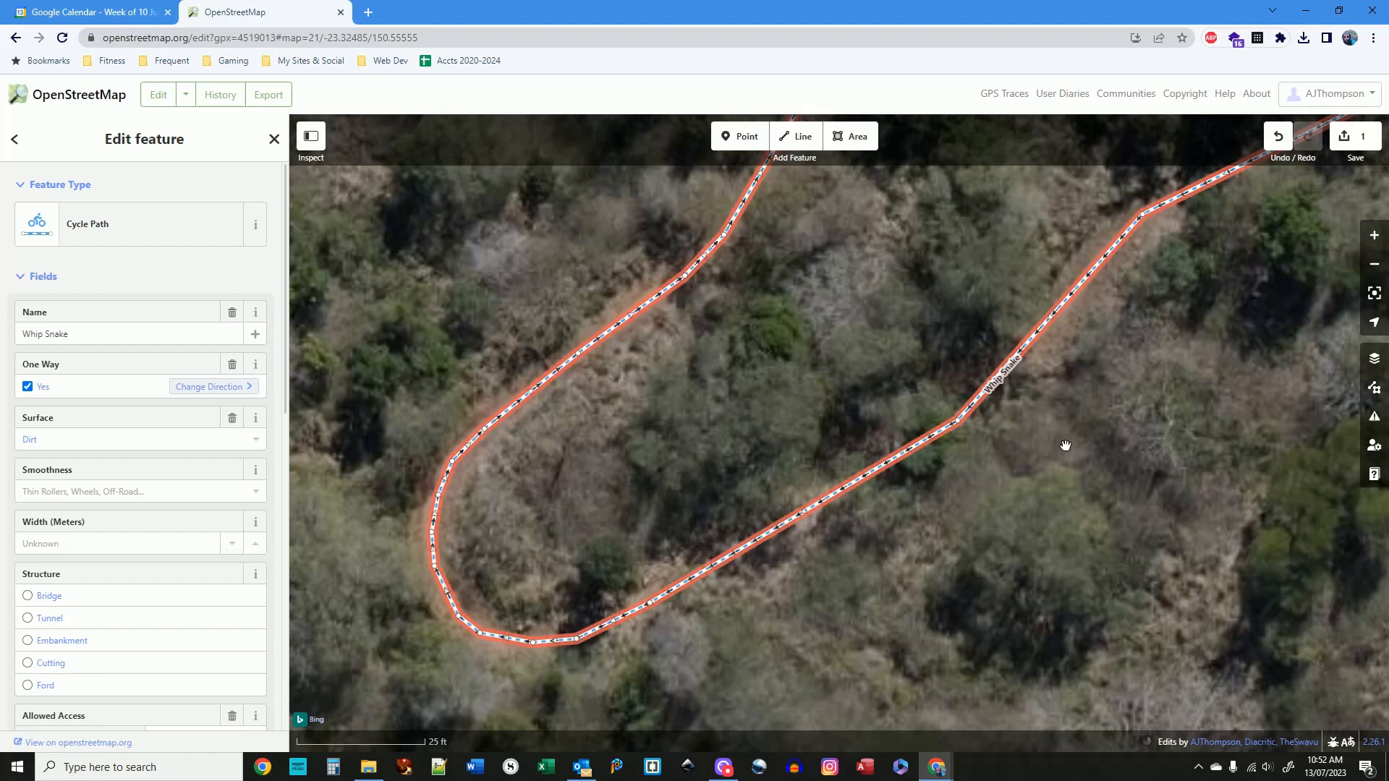
{"action": "left_click_drag", "start_coordinate": [1066, 445], "coordinate": [1007, 486]}
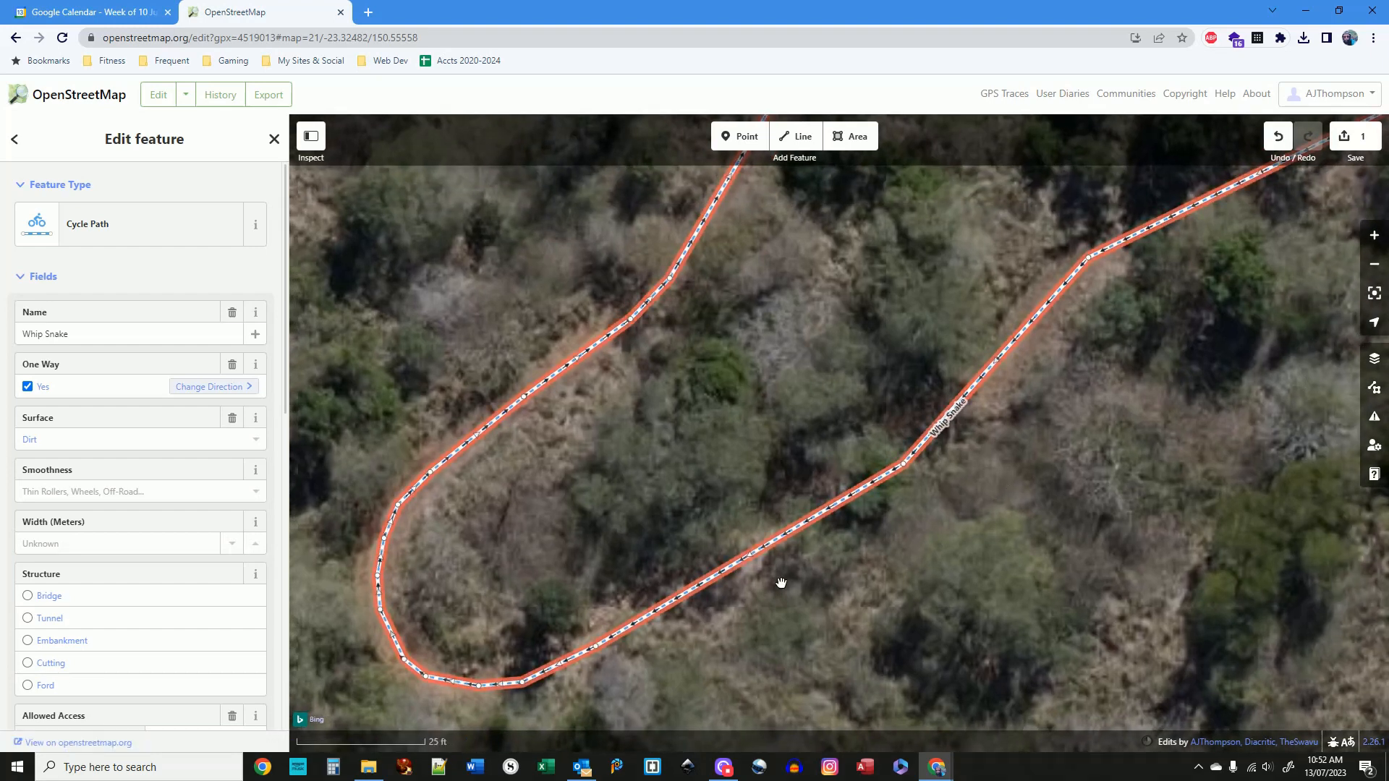
{"action": "left_click_drag", "start_coordinate": [904, 463], "coordinate": [888, 428]}
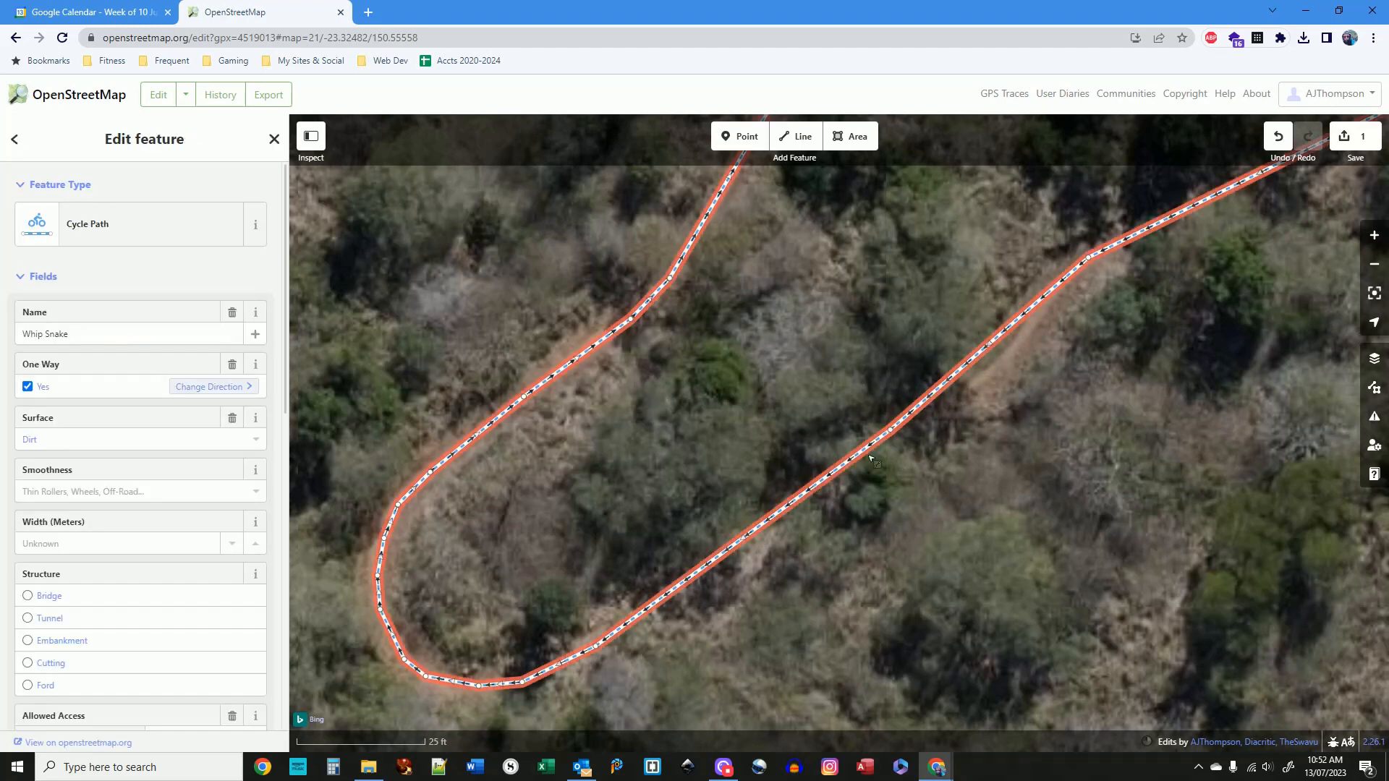
{"action": "left_click_drag", "start_coordinate": [757, 536], "coordinate": [740, 497]}
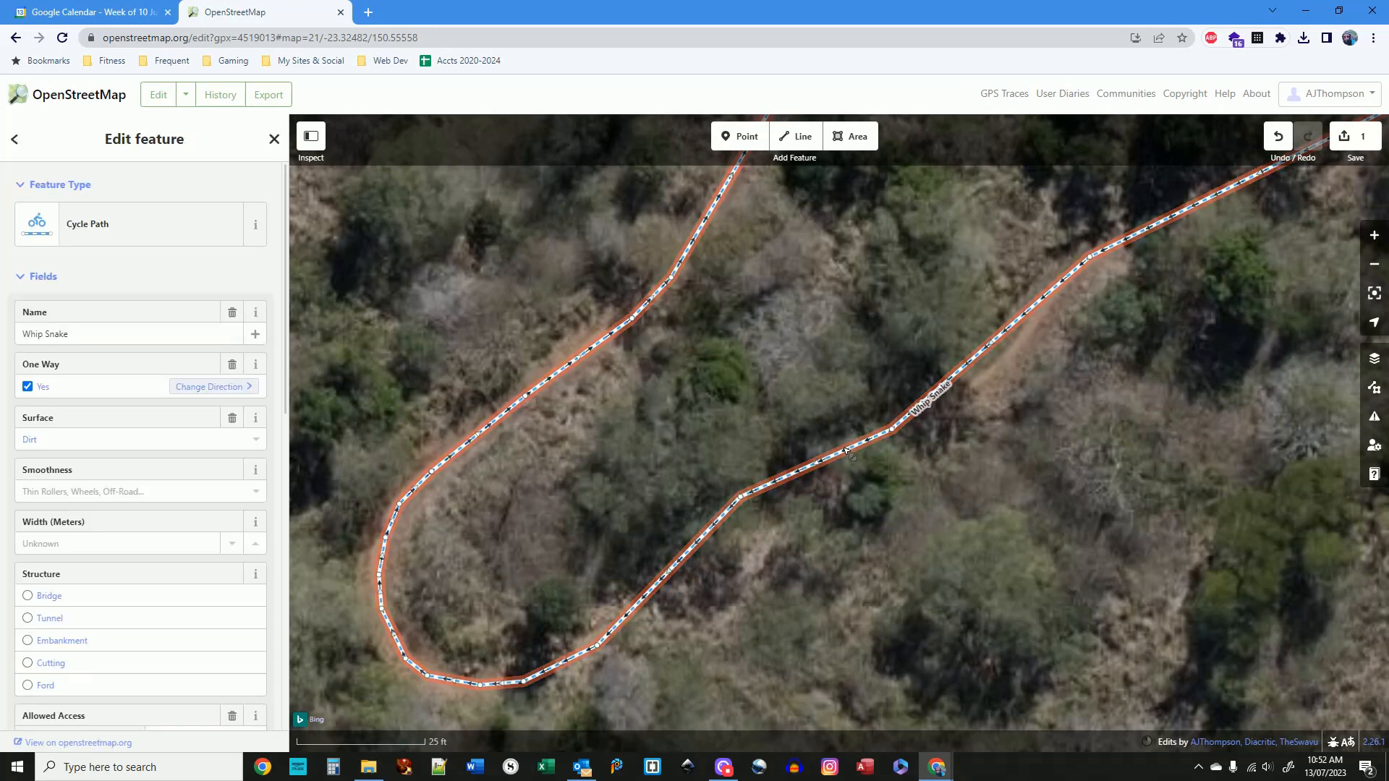
Add nodes along Whip Snake's lower branch northeast of the hairpin and shape them to the curves of the dirt track
{"action": "left_click_drag", "start_coordinate": [835, 455], "coordinate": [834, 440]}
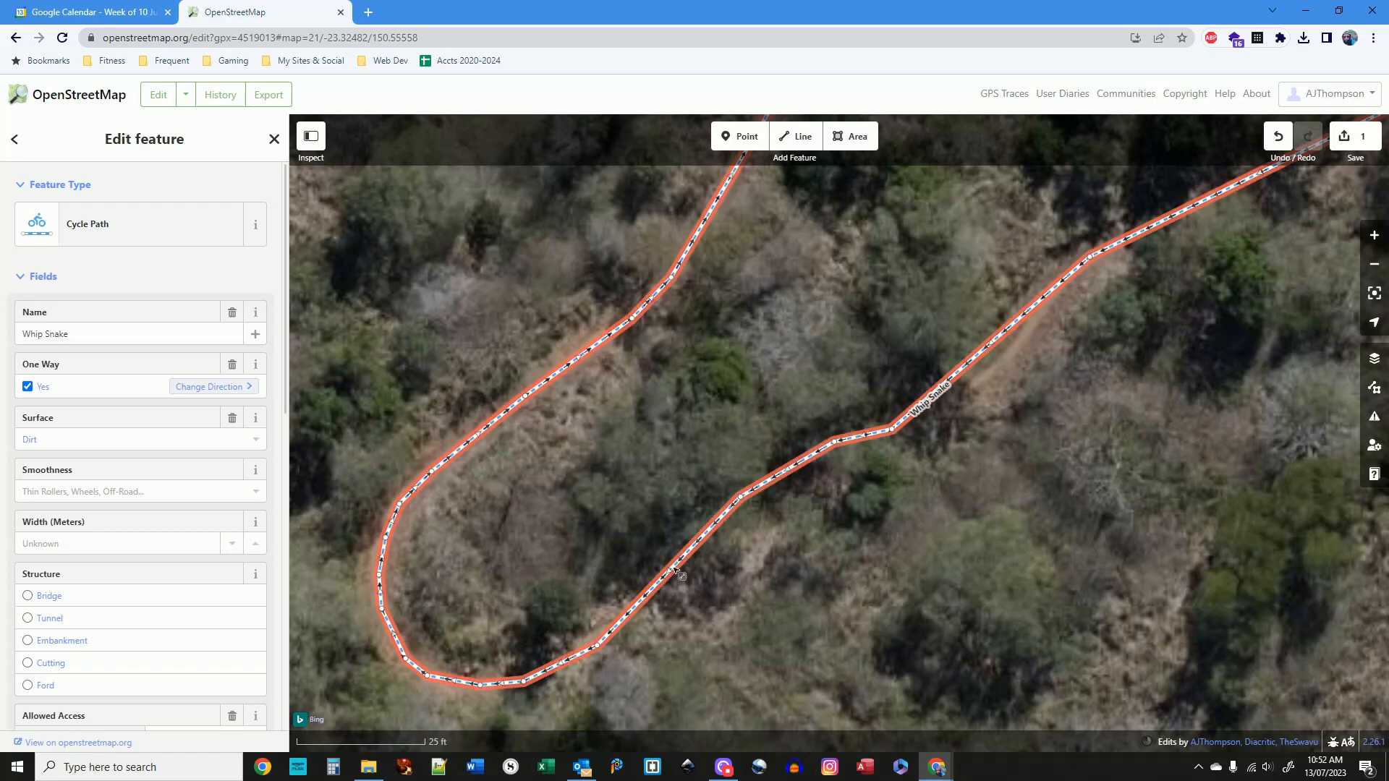
{"action": "left_click_drag", "start_coordinate": [674, 571], "coordinate": [669, 567]}
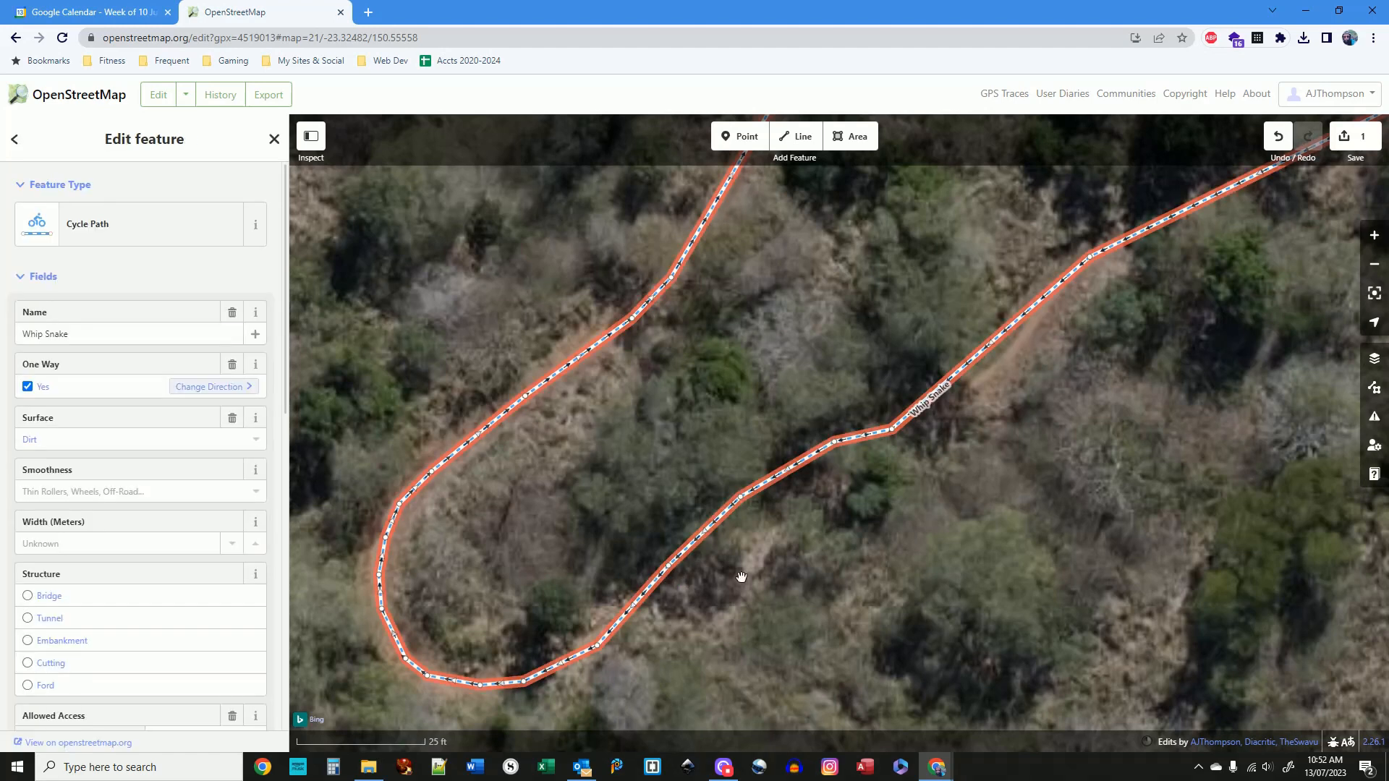
{"action": "left_click_drag", "start_coordinate": [1017, 413], "coordinate": [1001, 461]}
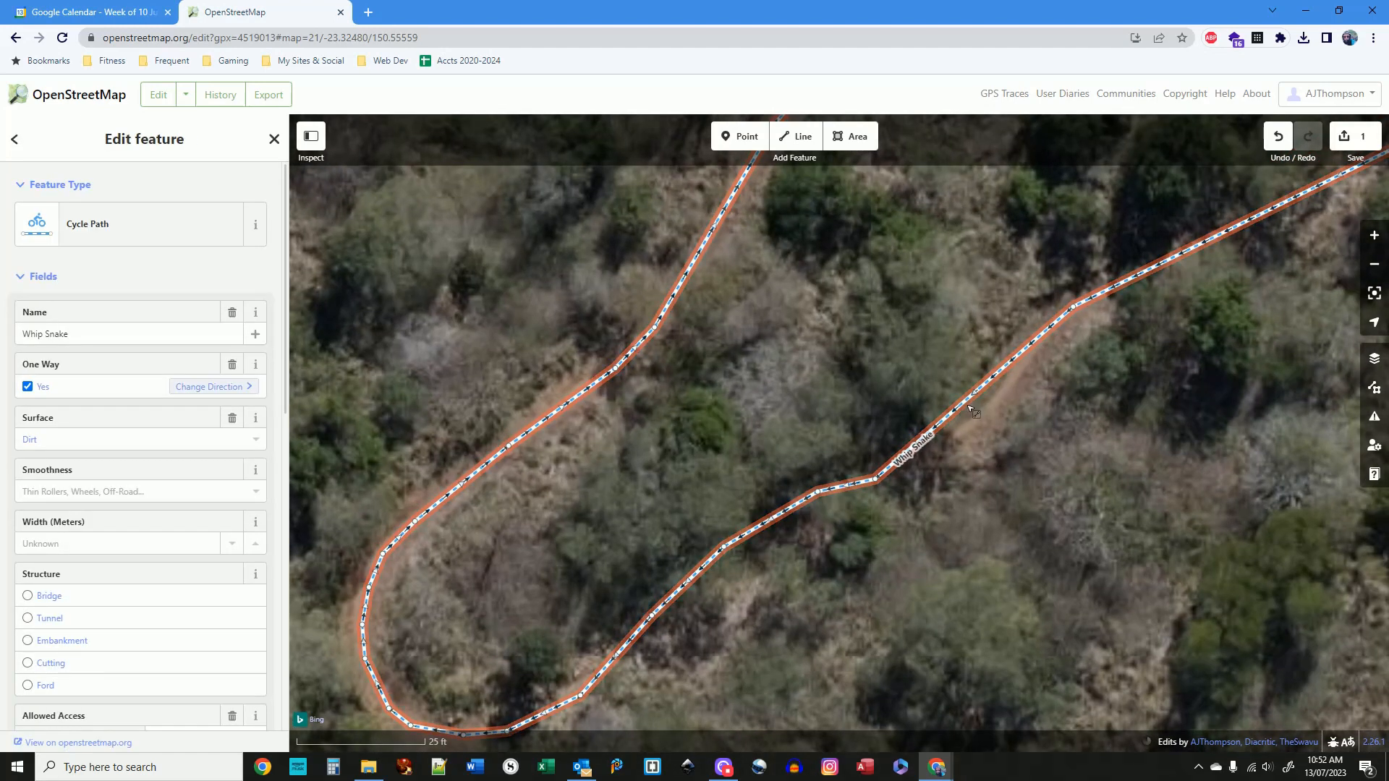
{"action": "left_click_drag", "start_coordinate": [969, 403], "coordinate": [973, 421]}
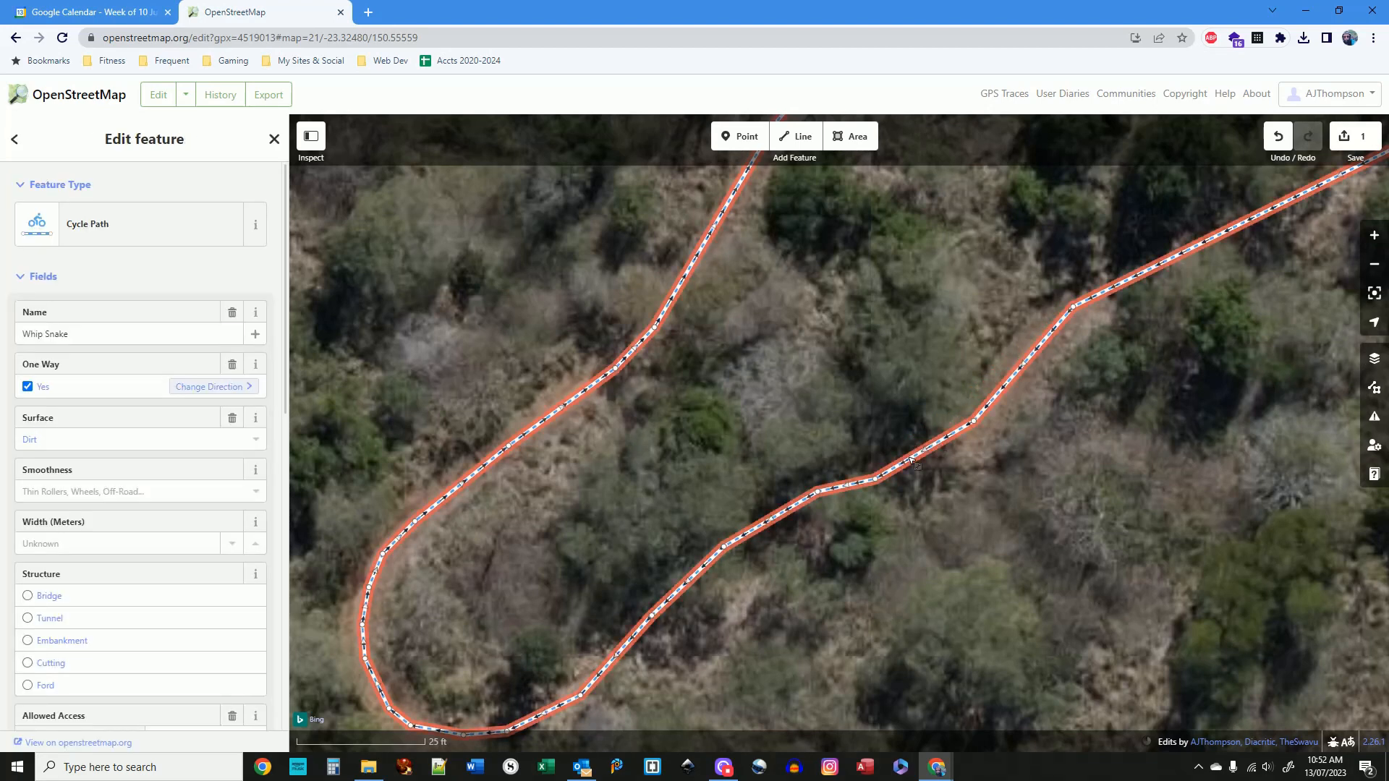
{"action": "left_click_drag", "start_coordinate": [925, 450], "coordinate": [913, 462]}
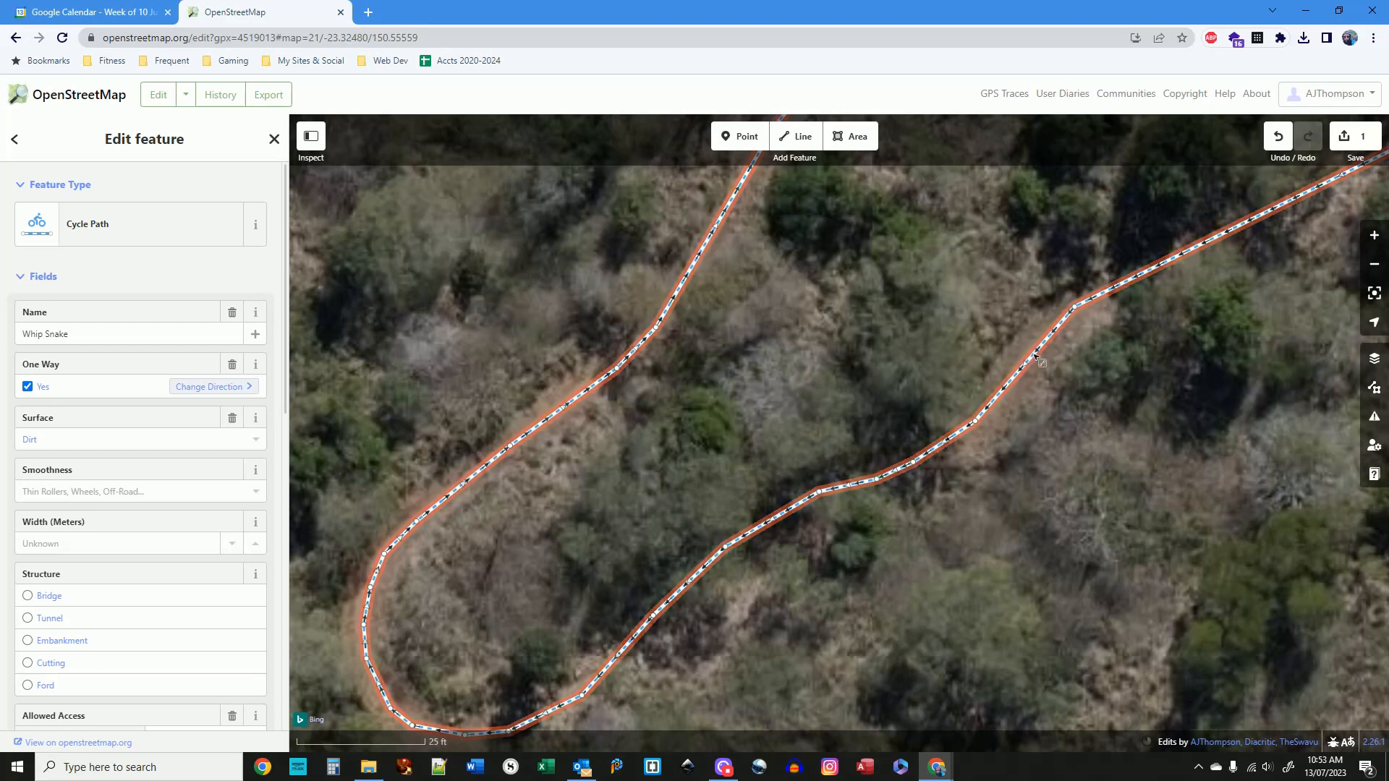
{"action": "left_click_drag", "start_coordinate": [1033, 358], "coordinate": [1028, 352]}
Reshape Whip Snake's sharp S-bend northeast of the straight by moving its corner nodes onto the dirt track and adding a node below
{"action": "left_click_drag", "start_coordinate": [1180, 320], "coordinate": [823, 589]}
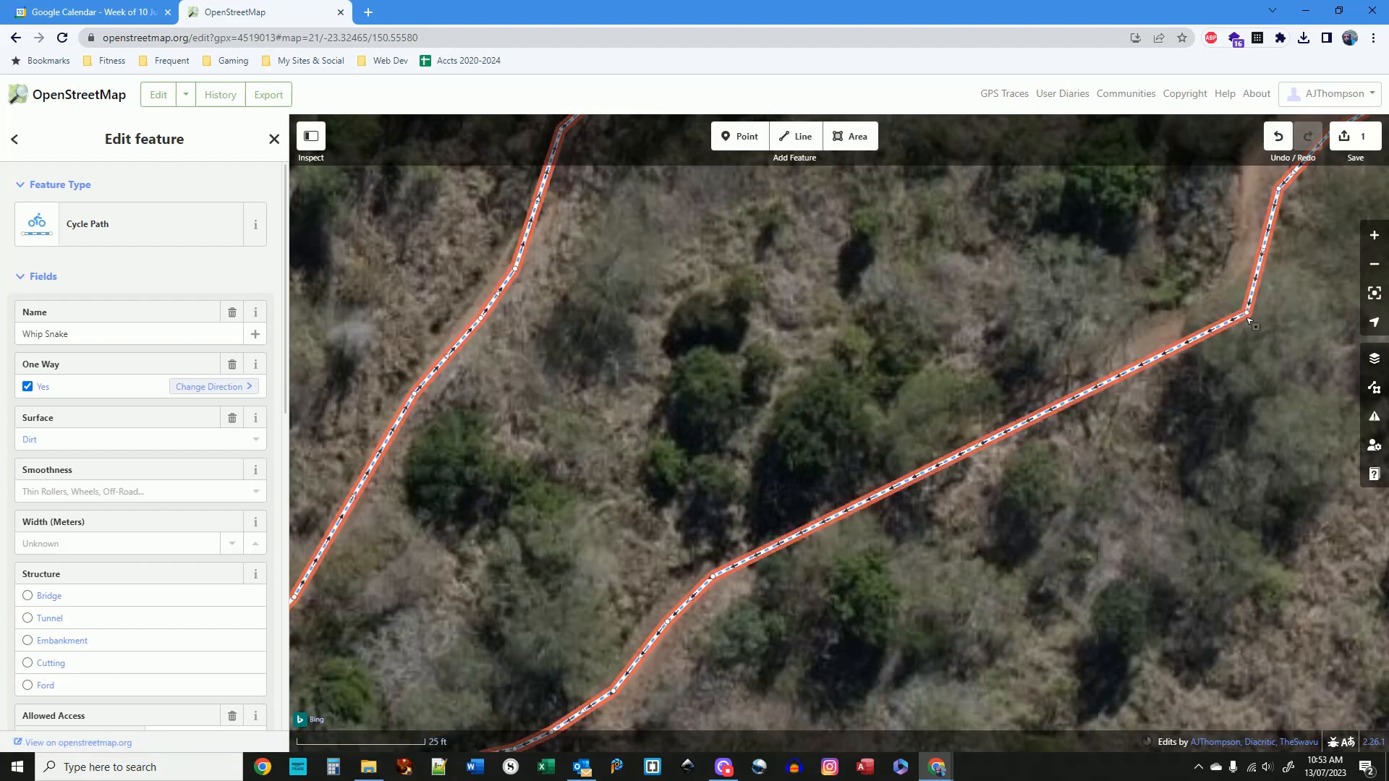
{"action": "mouse_move", "coordinate": [1245, 313]}
{"action": "left_mouse_down"}
{"action": "mouse_move", "coordinate": [1212, 318]}
{"action": "mouse_move", "coordinate": [1219, 307]}
{"action": "left_mouse_up"}
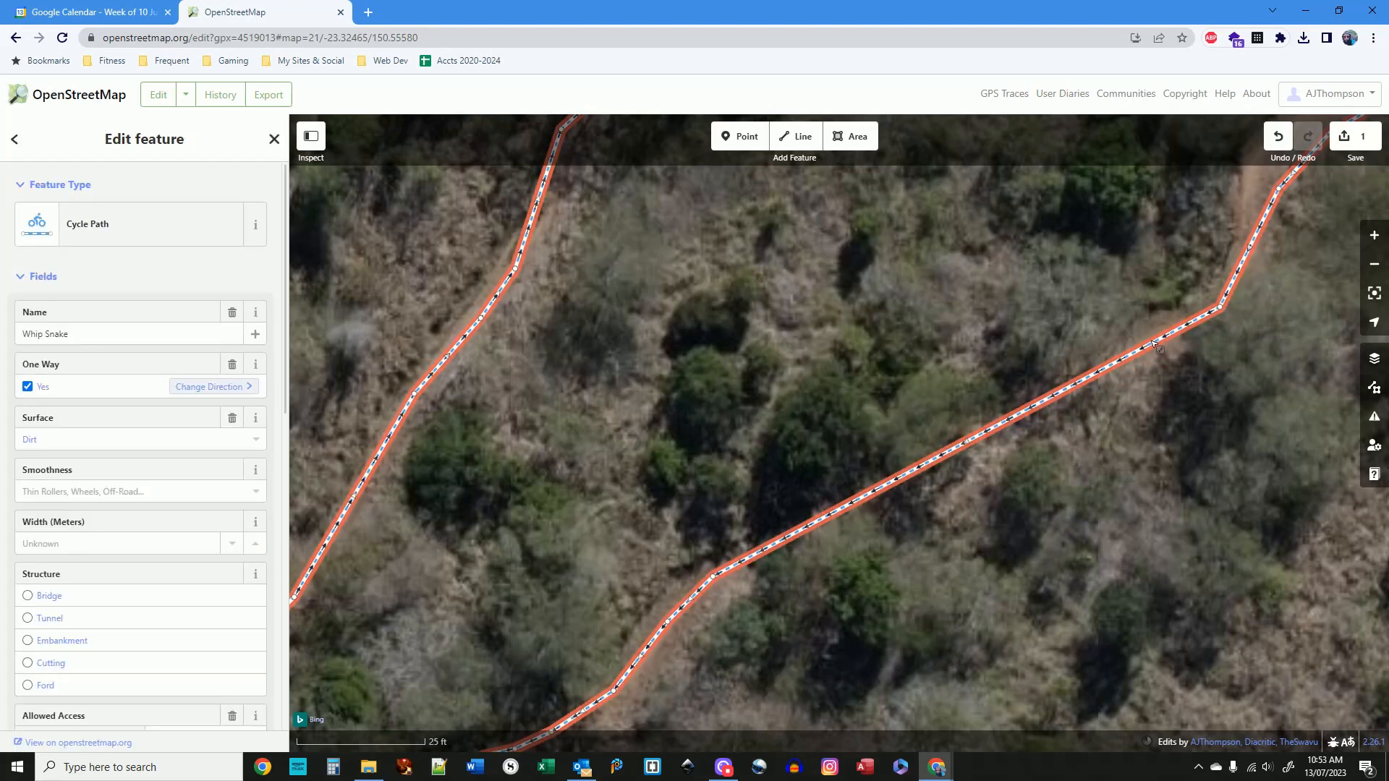
{"action": "left_click_drag", "start_coordinate": [1153, 346], "coordinate": [1160, 348]}
{"action": "left_click_drag", "start_coordinate": [1281, 271], "coordinate": [1215, 443]}
{"action": "left_click_drag", "start_coordinate": [1204, 384], "coordinate": [1180, 360]}
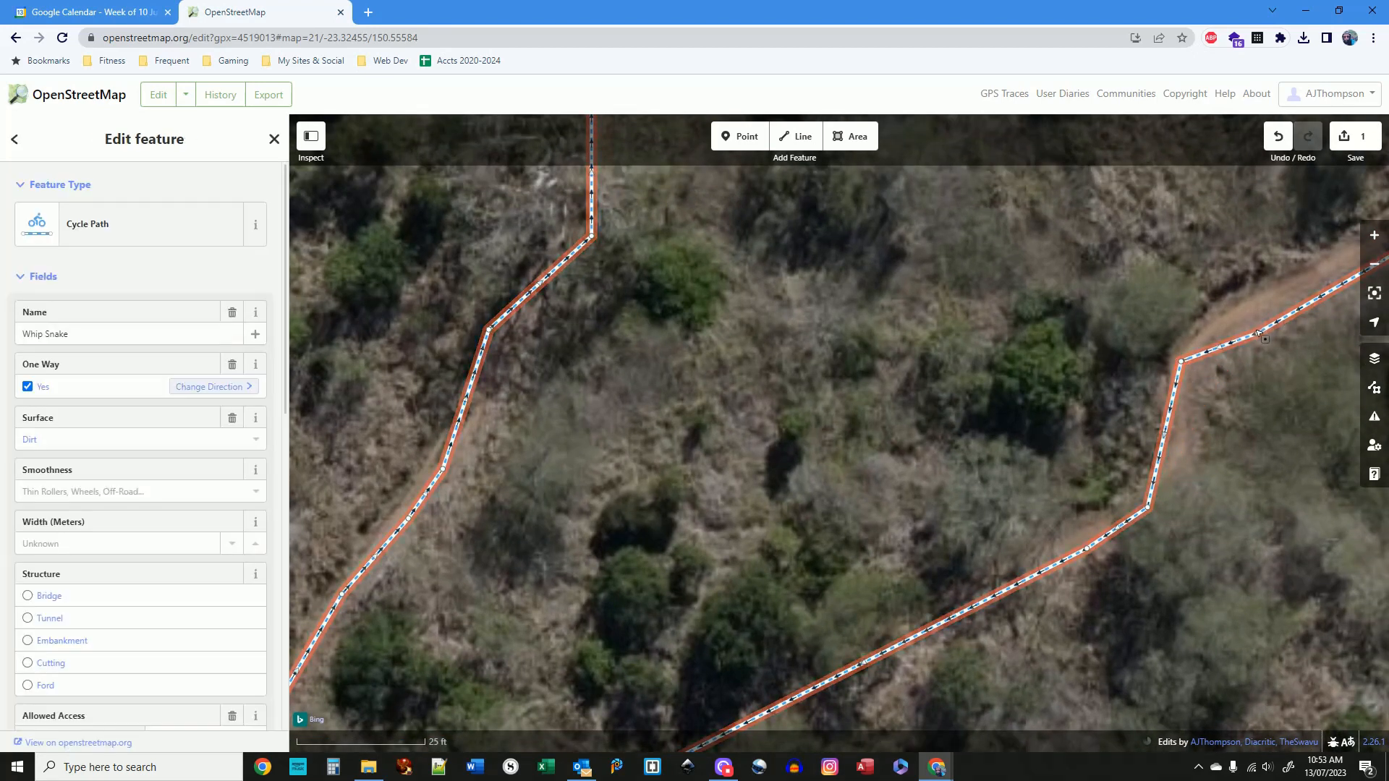
Move Whip Snake's northern peak node onto the dirt corner and add two nodes west of it to round the approach
{"action": "left_click_drag", "start_coordinate": [1258, 336], "coordinate": [905, 502]}
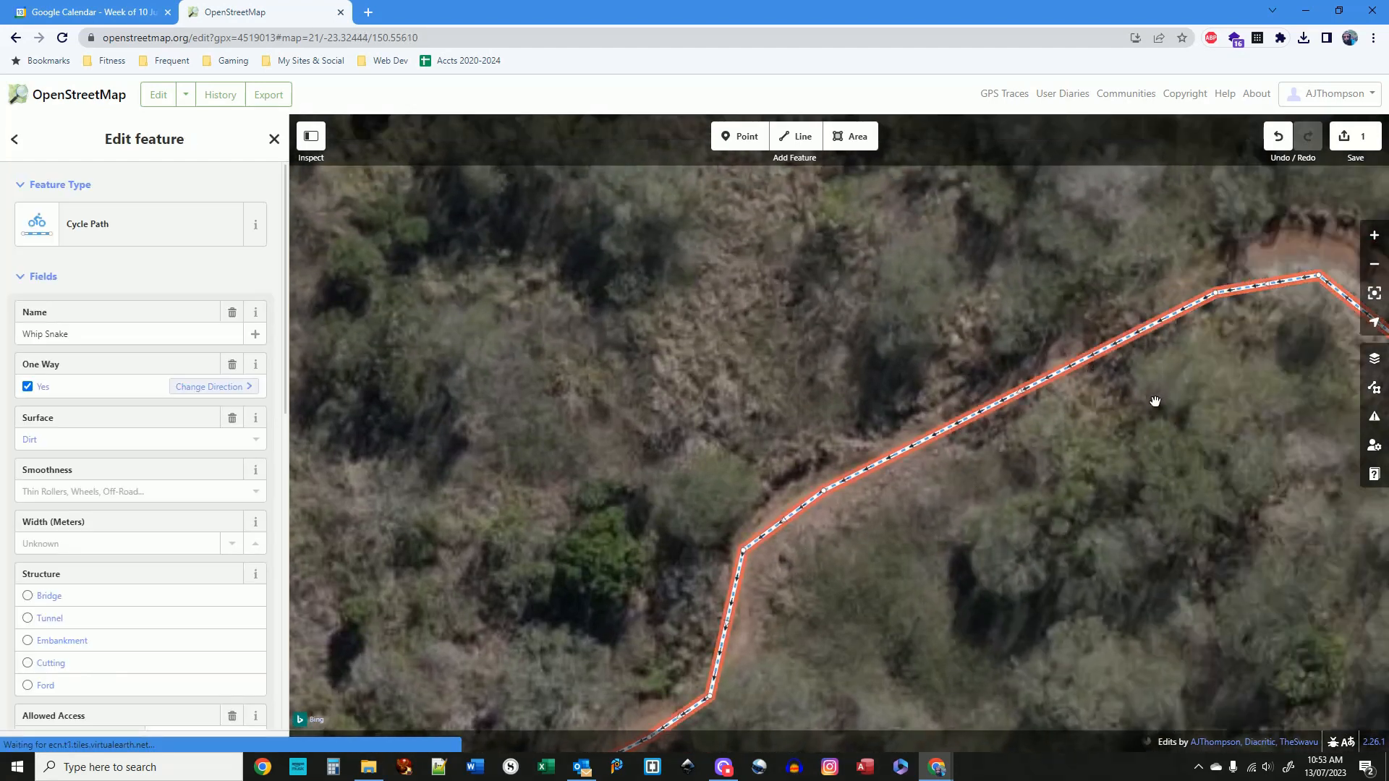
{"action": "left_click_drag", "start_coordinate": [1205, 363], "coordinate": [997, 527]}
{"action": "left_click_drag", "start_coordinate": [1110, 439], "coordinate": [1106, 411]}
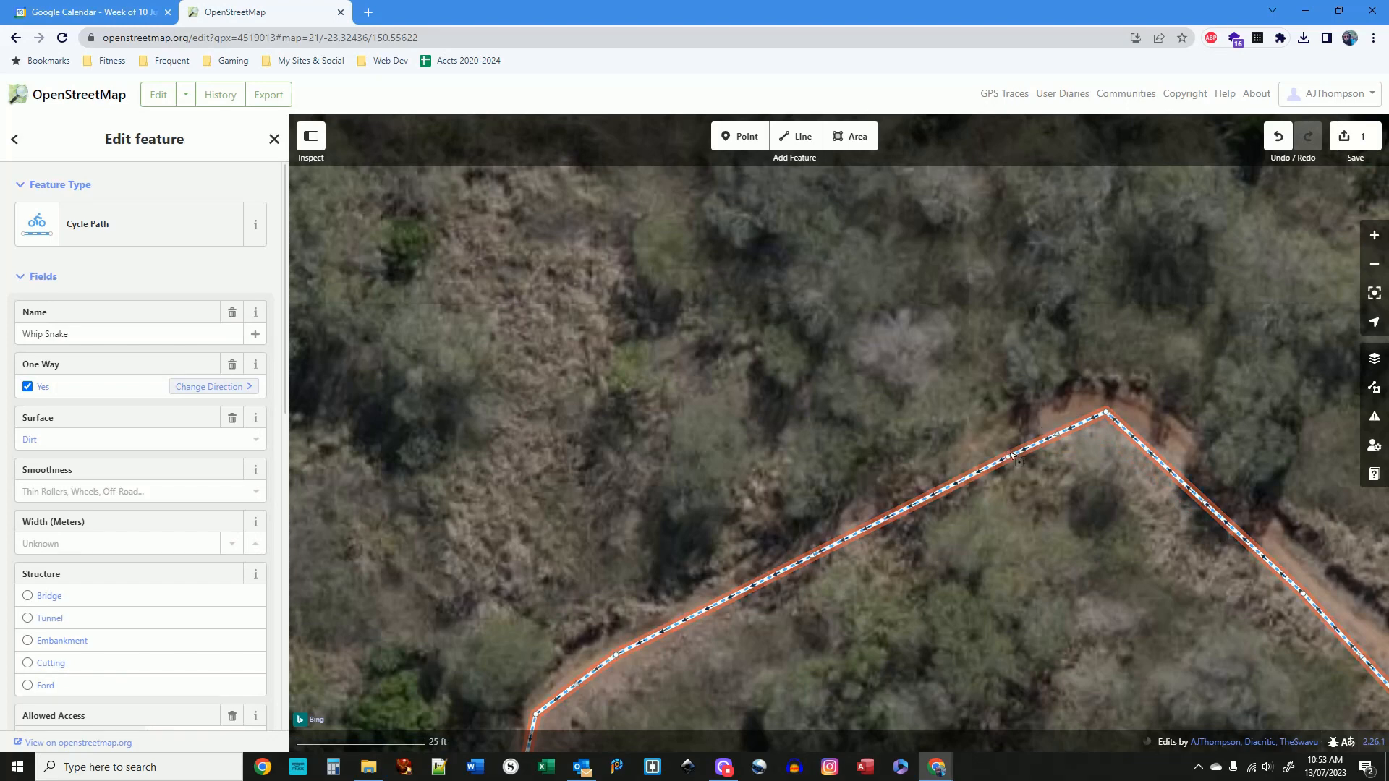
{"action": "left_click_drag", "start_coordinate": [1009, 460], "coordinate": [996, 436]}
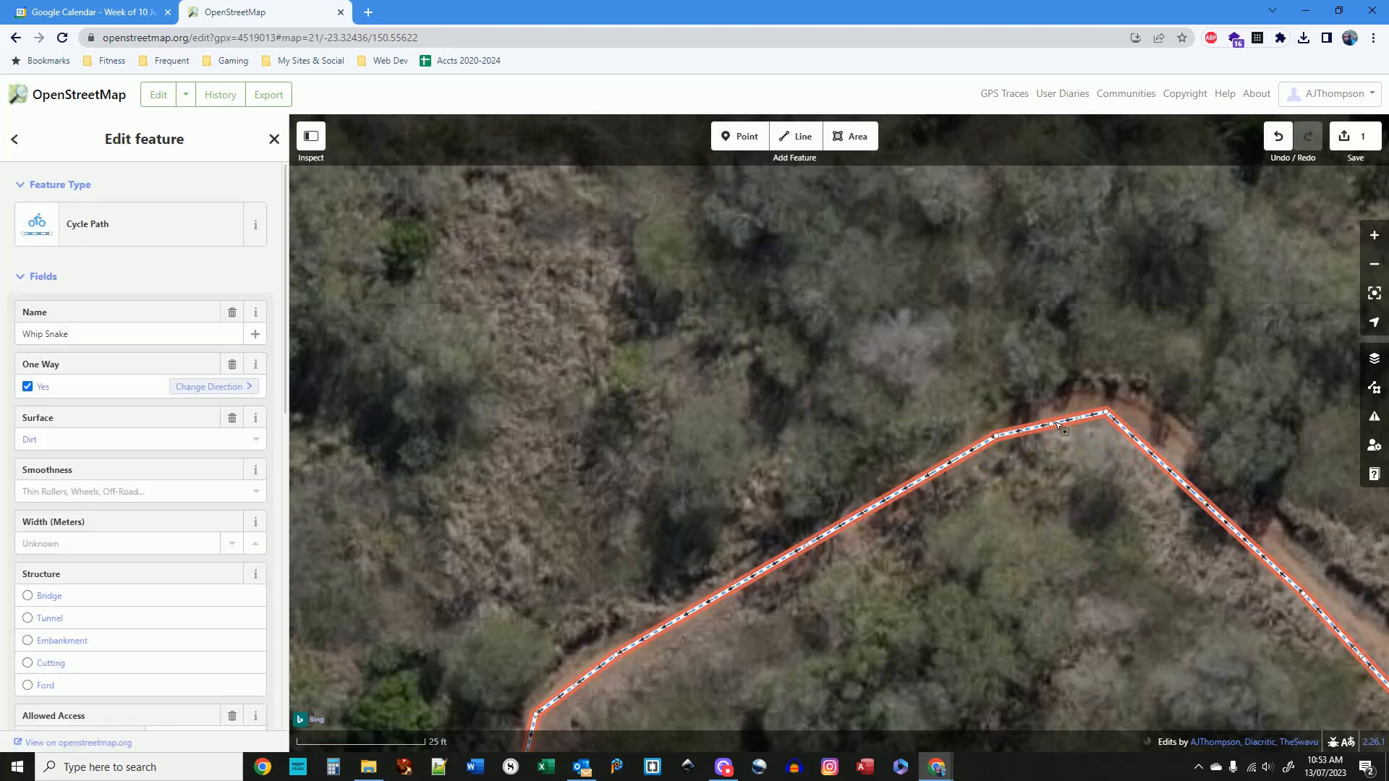
{"action": "left_click_drag", "start_coordinate": [1052, 426], "coordinate": [1058, 410]}
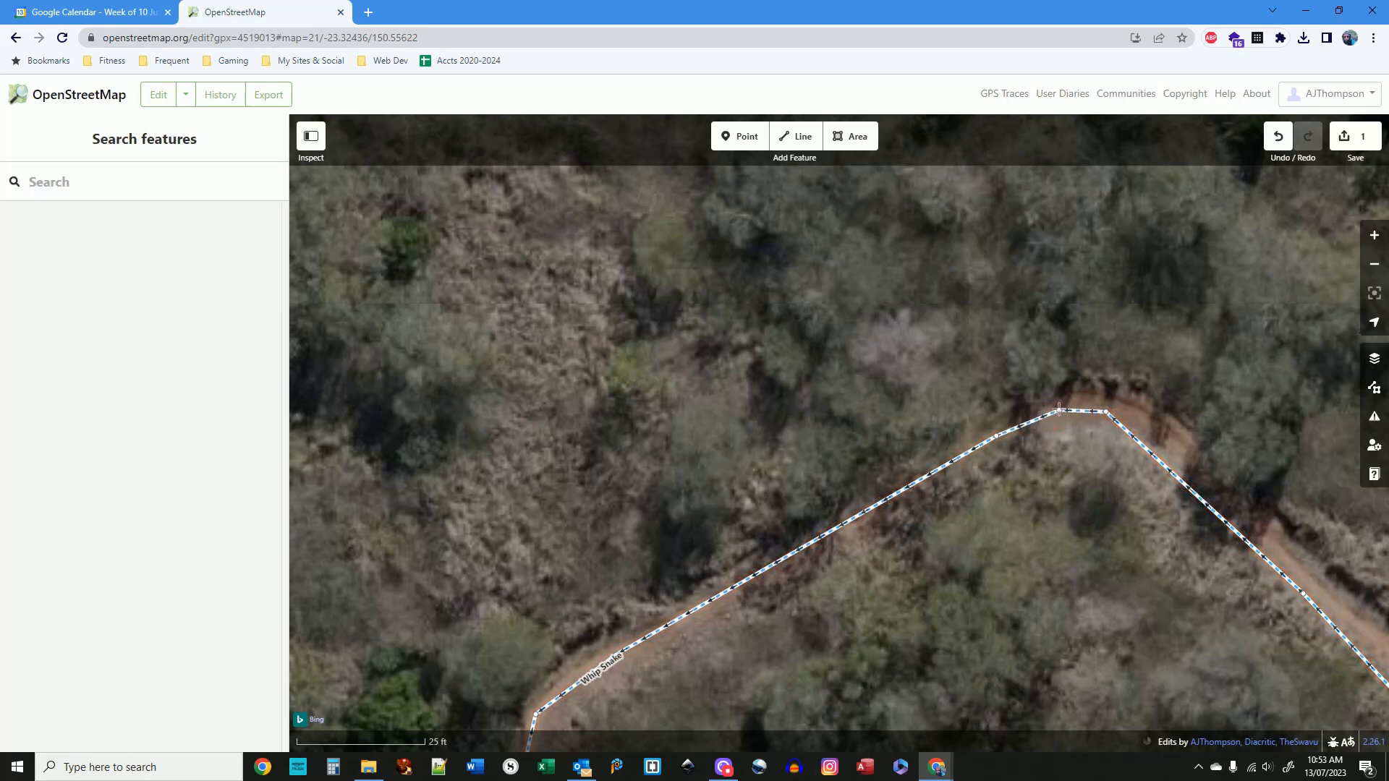
Refine the upper half of Whip Snake's S-bend with adjusted and added nodes so it curves smoothly along the dirt track
{"action": "left_click_drag", "start_coordinate": [904, 601], "coordinate": [1055, 447]}
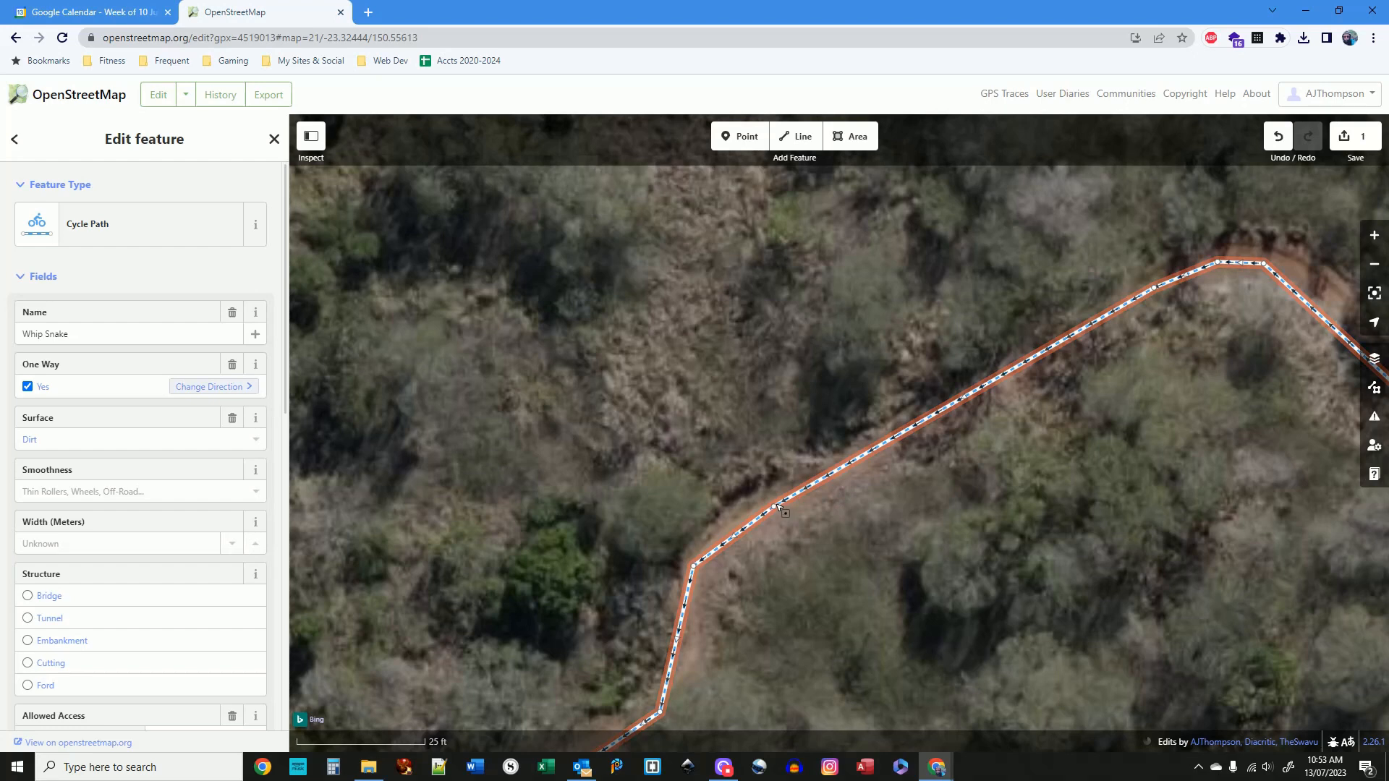
{"action": "left_click_drag", "start_coordinate": [775, 507], "coordinate": [777, 510]}
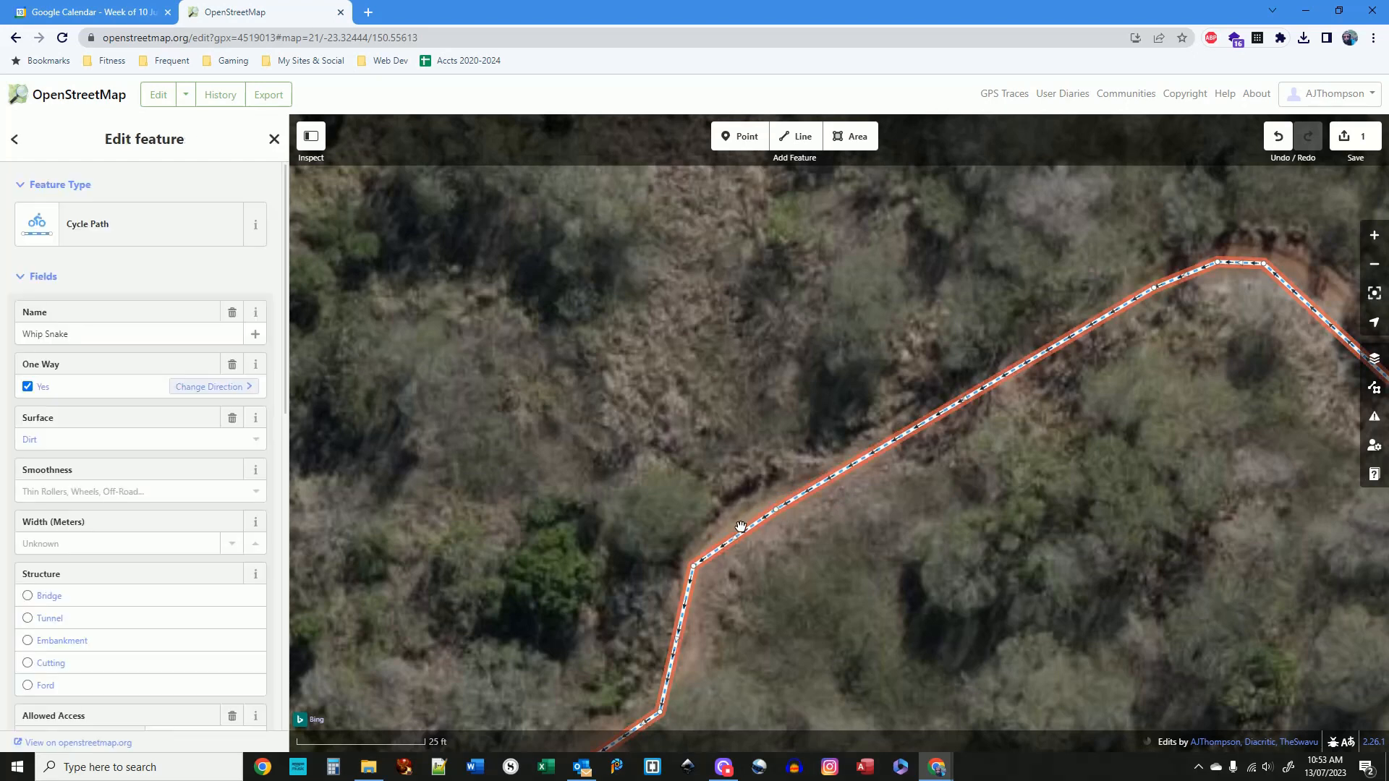
{"action": "left_click_drag", "start_coordinate": [692, 569], "coordinate": [739, 529]}
{"action": "left_click_drag", "start_coordinate": [771, 627], "coordinate": [805, 507]}
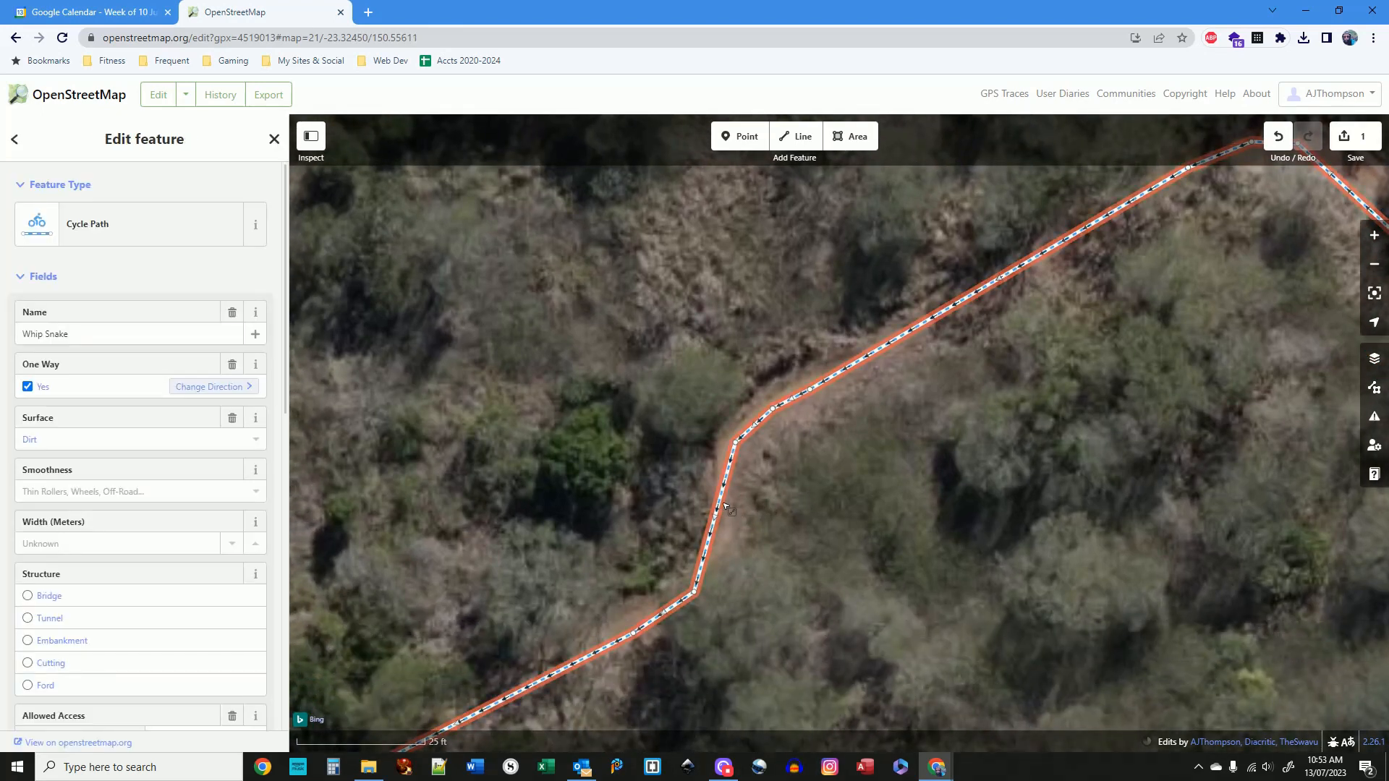
{"action": "left_click_drag", "start_coordinate": [715, 517], "coordinate": [723, 539]}
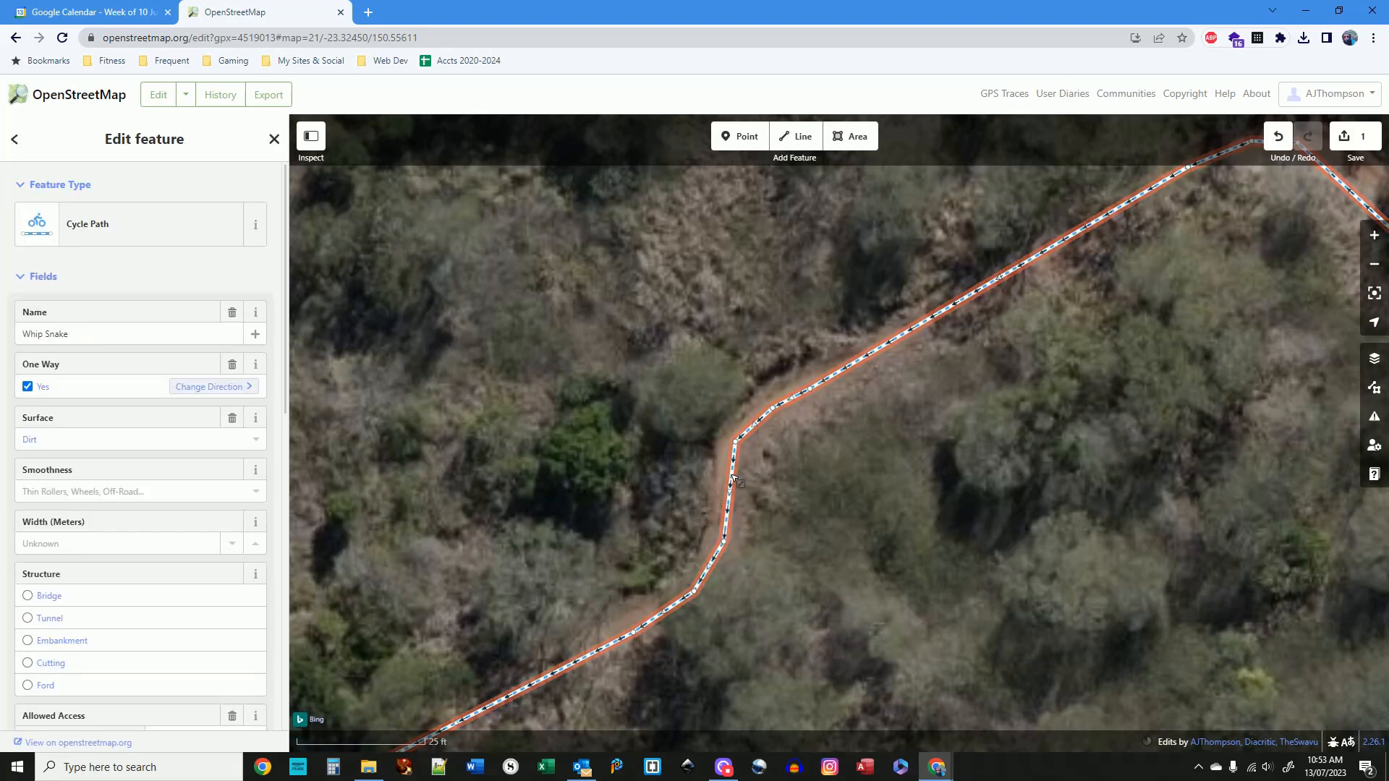
{"action": "left_click_drag", "start_coordinate": [733, 477], "coordinate": [725, 471]}
Smooth the lower half of the S-bend by adding a node on the curve and moving the southwestern bend node onto the track
{"action": "left_click_drag", "start_coordinate": [753, 586], "coordinate": [758, 454]}
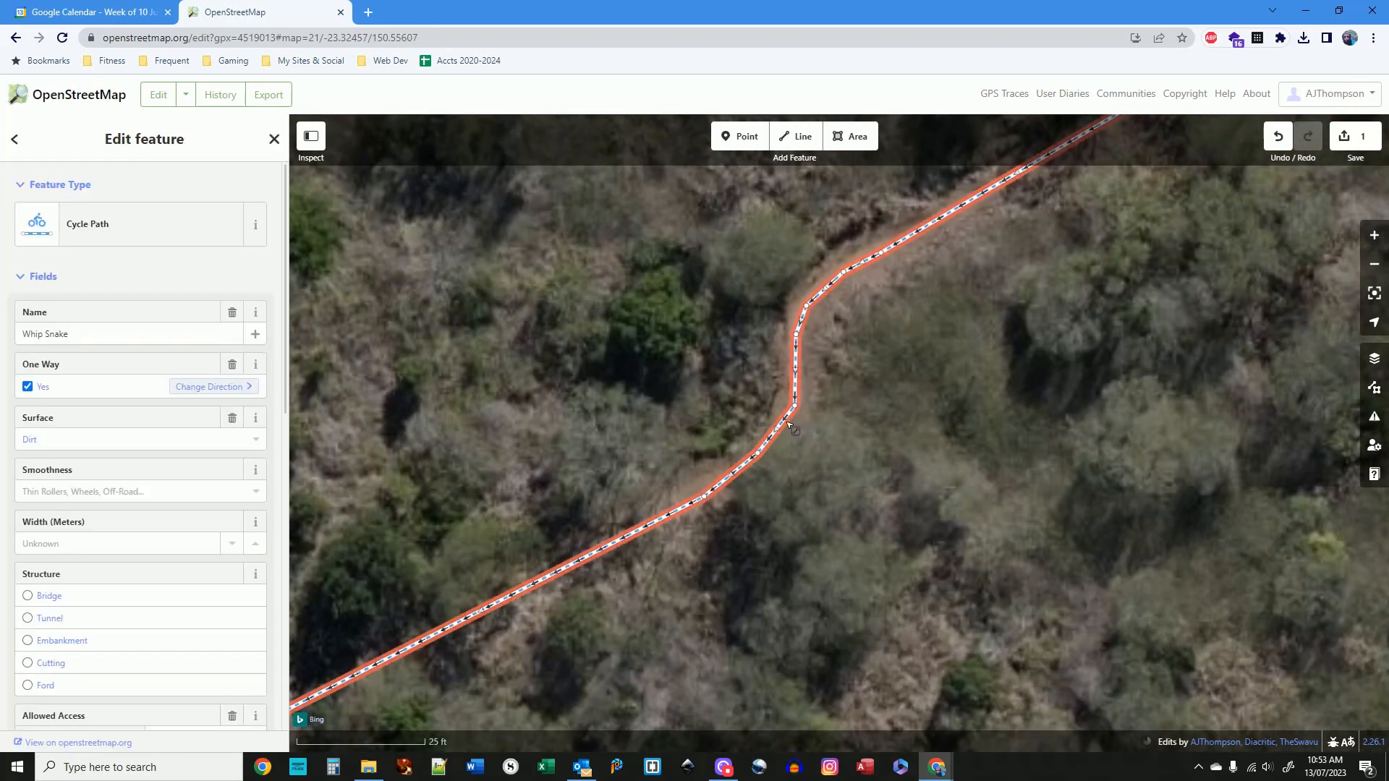
{"action": "scroll", "coordinate": [778, 430], "scroll_direction": "up", "scroll_amount": 3}
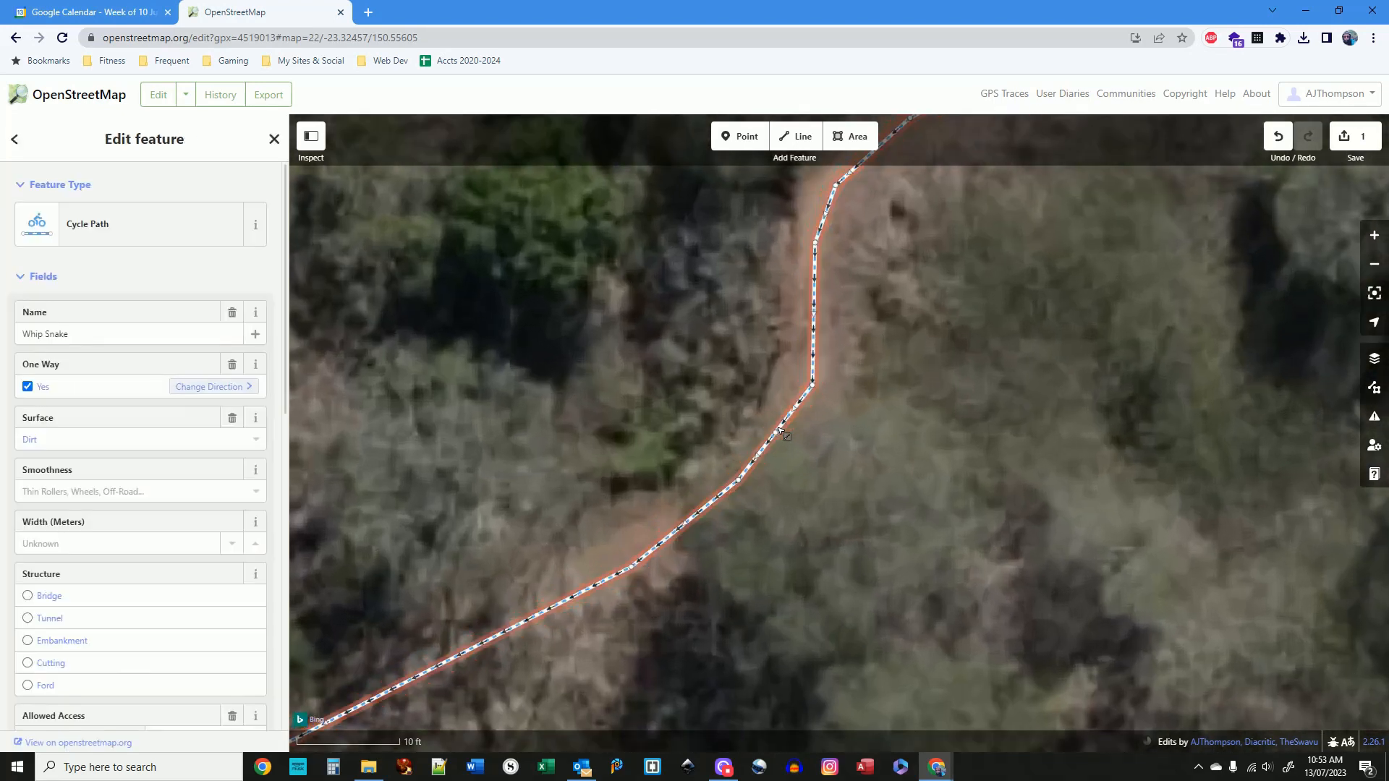
{"action": "left_click_drag", "start_coordinate": [778, 432], "coordinate": [781, 437]}
{"action": "left_click_drag", "start_coordinate": [631, 566], "coordinate": [625, 554]}
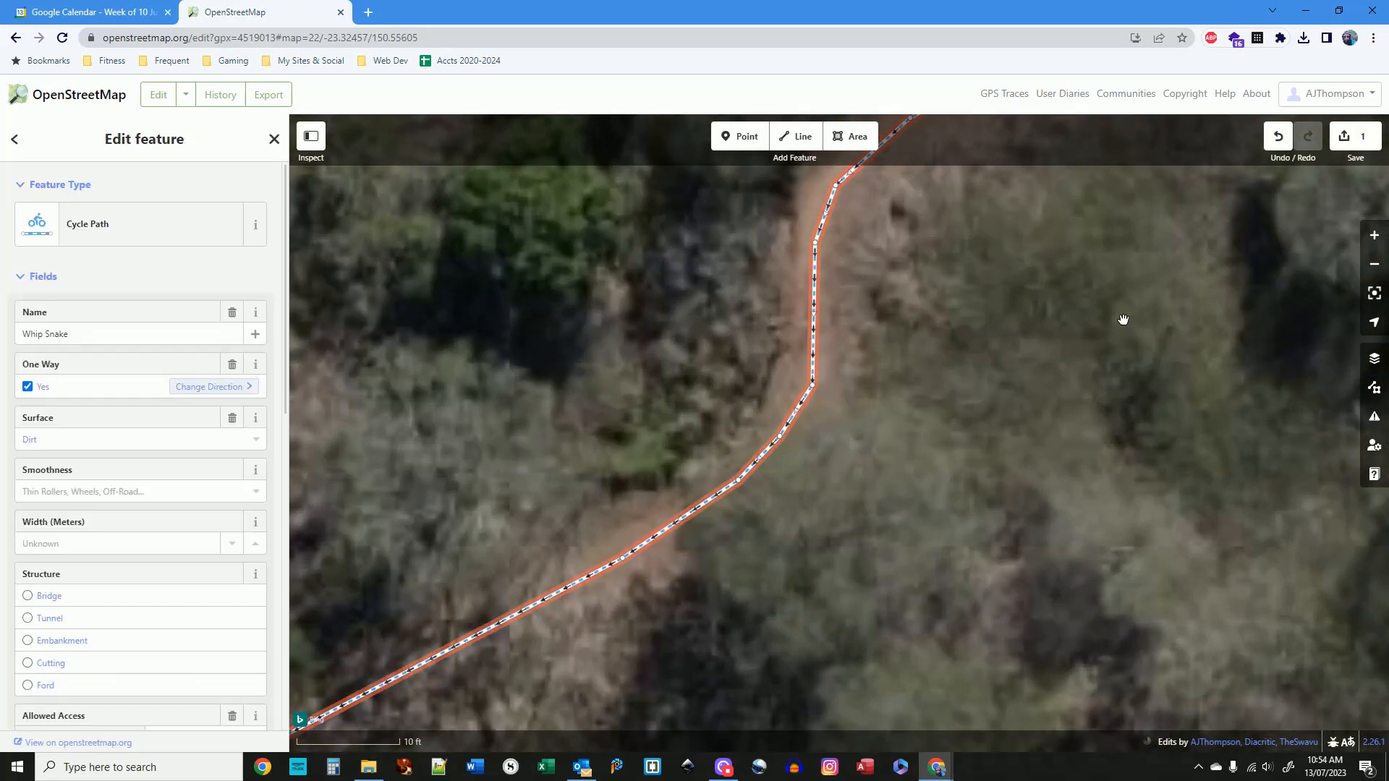
Review the realigned Whip Snake section from the western hairpin to the northern peak against the aerial imagery
{"action": "scroll", "coordinate": [974, 371], "scroll_direction": "down", "scroll_amount": 5}
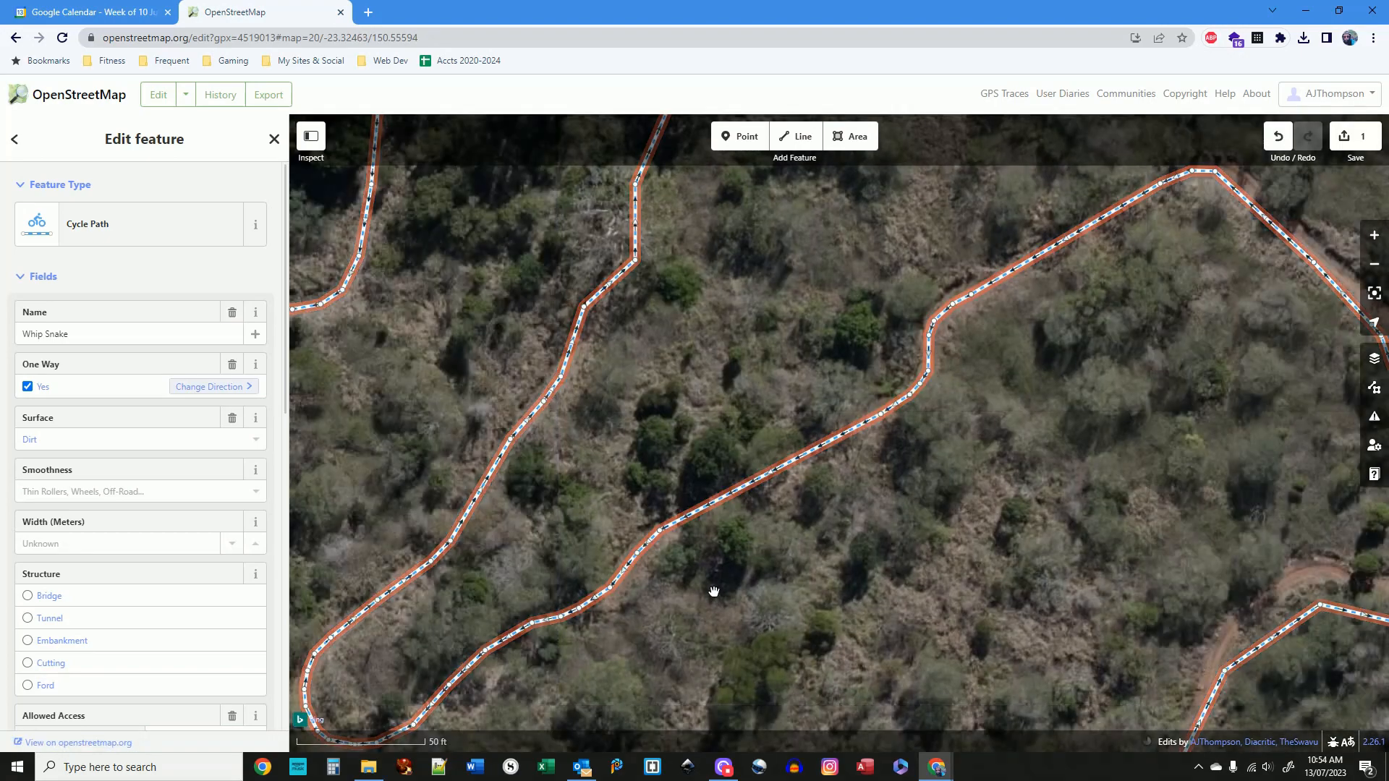
{"action": "left_click_drag", "start_coordinate": [713, 588], "coordinate": [793, 564]}
{"action": "scroll", "coordinate": [945, 480], "scroll_direction": "down", "scroll_amount": 1}
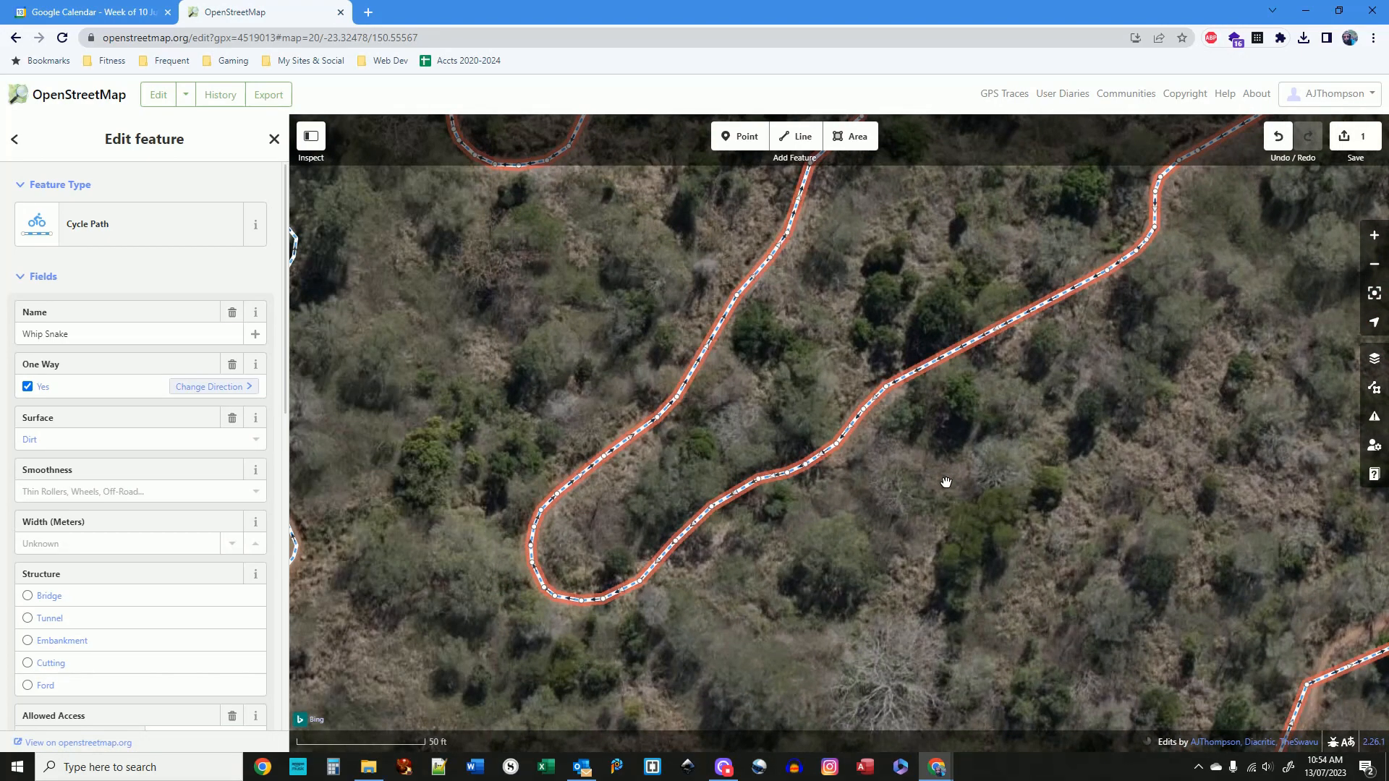
{"action": "scroll", "coordinate": [945, 482], "scroll_direction": "down", "scroll_amount": 2}
{"action": "left_click_drag", "start_coordinate": [951, 249], "coordinate": [750, 295]}
{"action": "left_click_drag", "start_coordinate": [983, 457], "coordinate": [668, 545]}
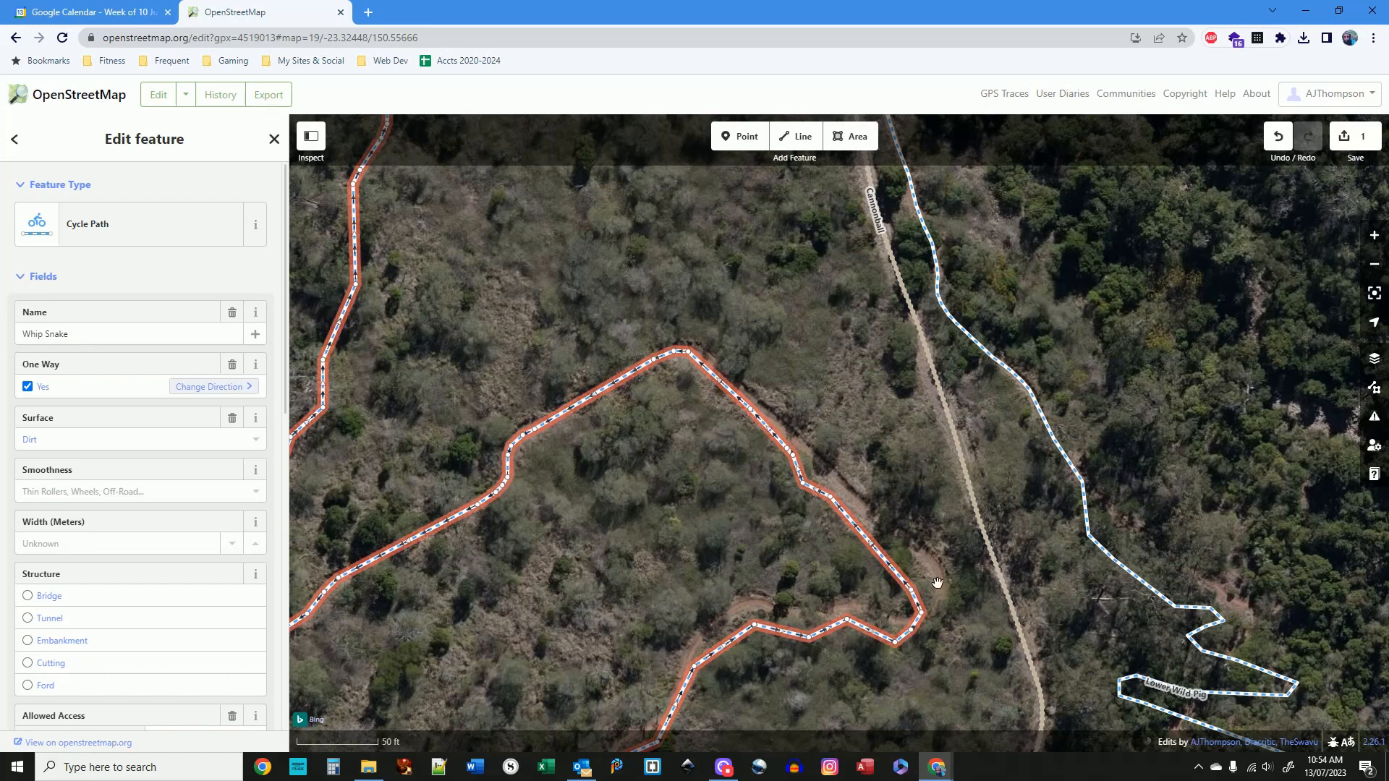
Examine the rest of Whip Snake, beside Cannonball and through the southern switchbacks, for stretches offset from the visible dirt track
{"action": "scroll", "coordinate": [926, 647], "scroll_direction": "up", "scroll_amount": 3}
{"action": "left_click_drag", "start_coordinate": [827, 663], "coordinate": [812, 561]}
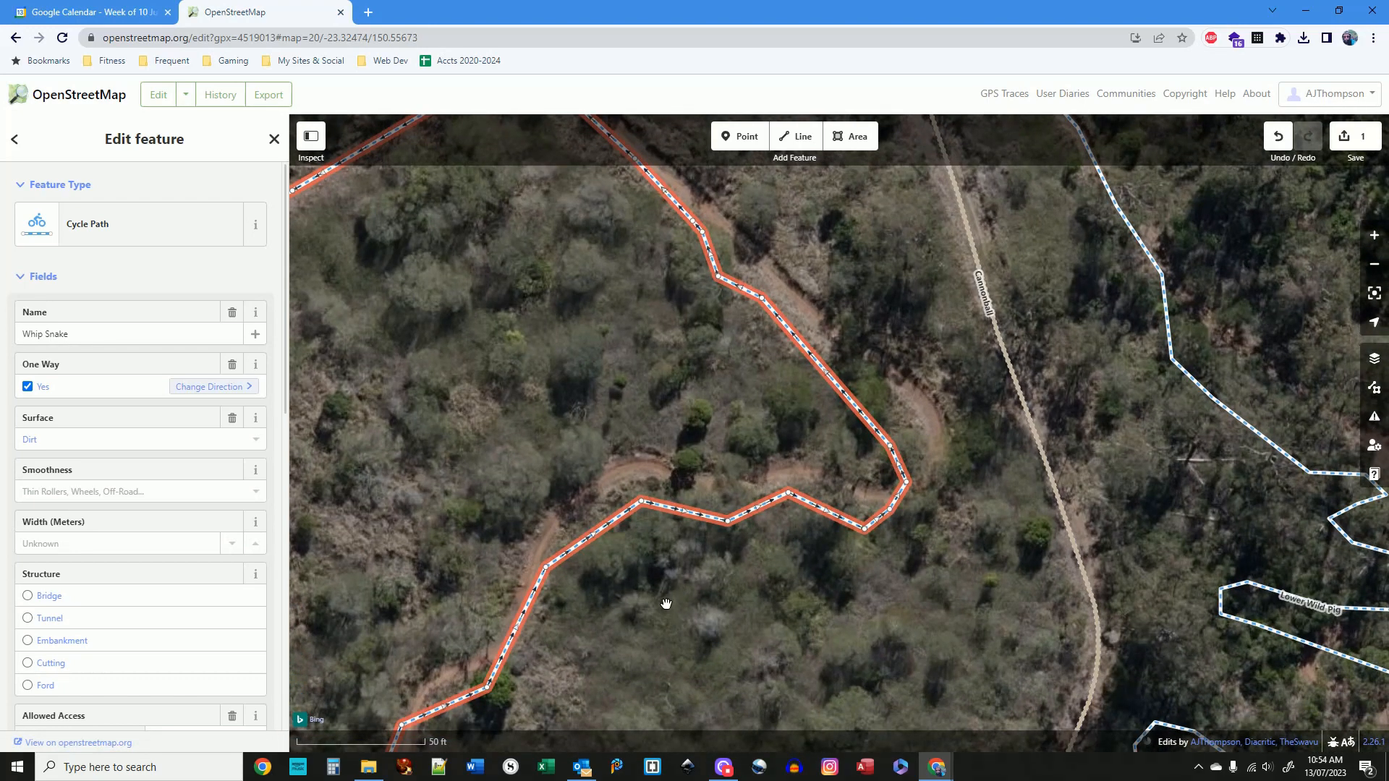
{"action": "scroll", "coordinate": [665, 603], "scroll_direction": "up", "scroll_amount": 3}
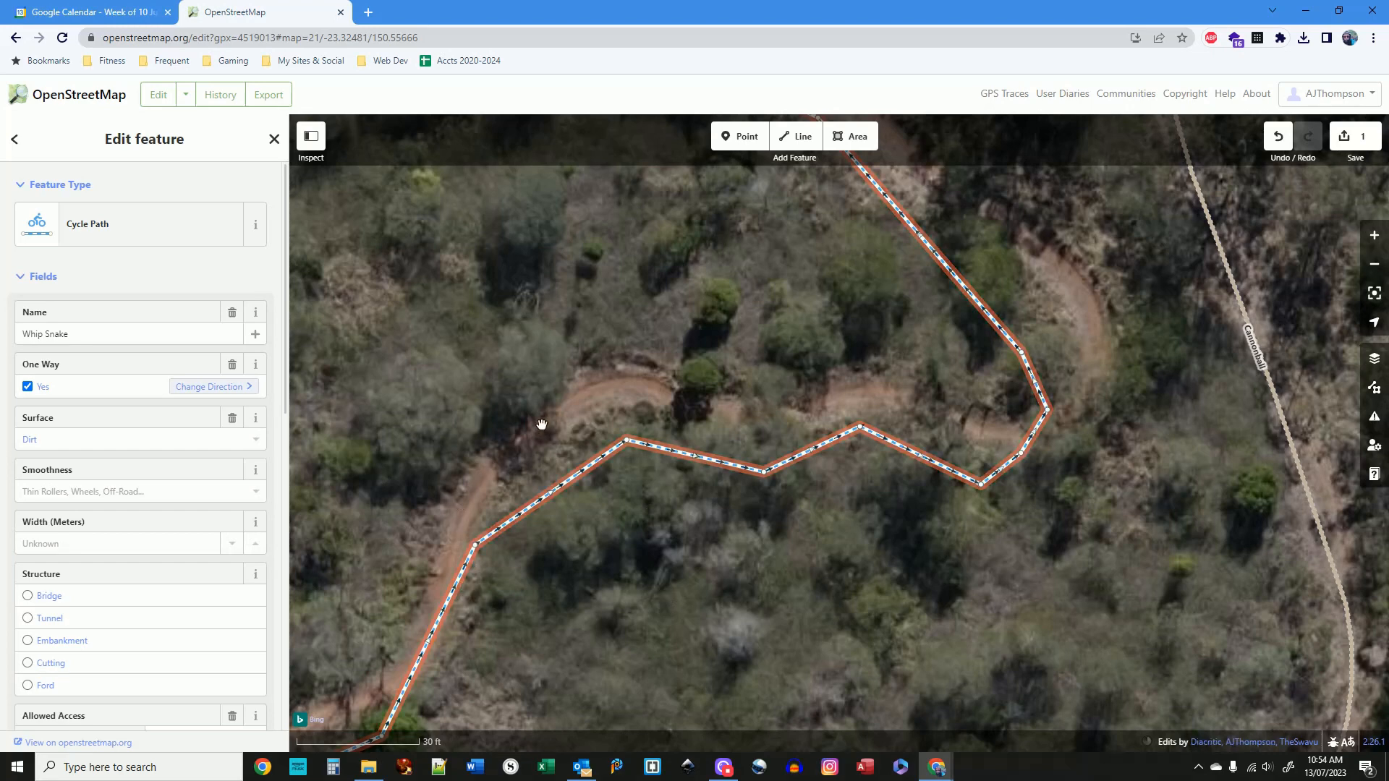
{"action": "left_click_drag", "start_coordinate": [1082, 329], "coordinate": [1078, 578]}
{"action": "left_click_drag", "start_coordinate": [533, 318], "coordinate": [813, 648]}
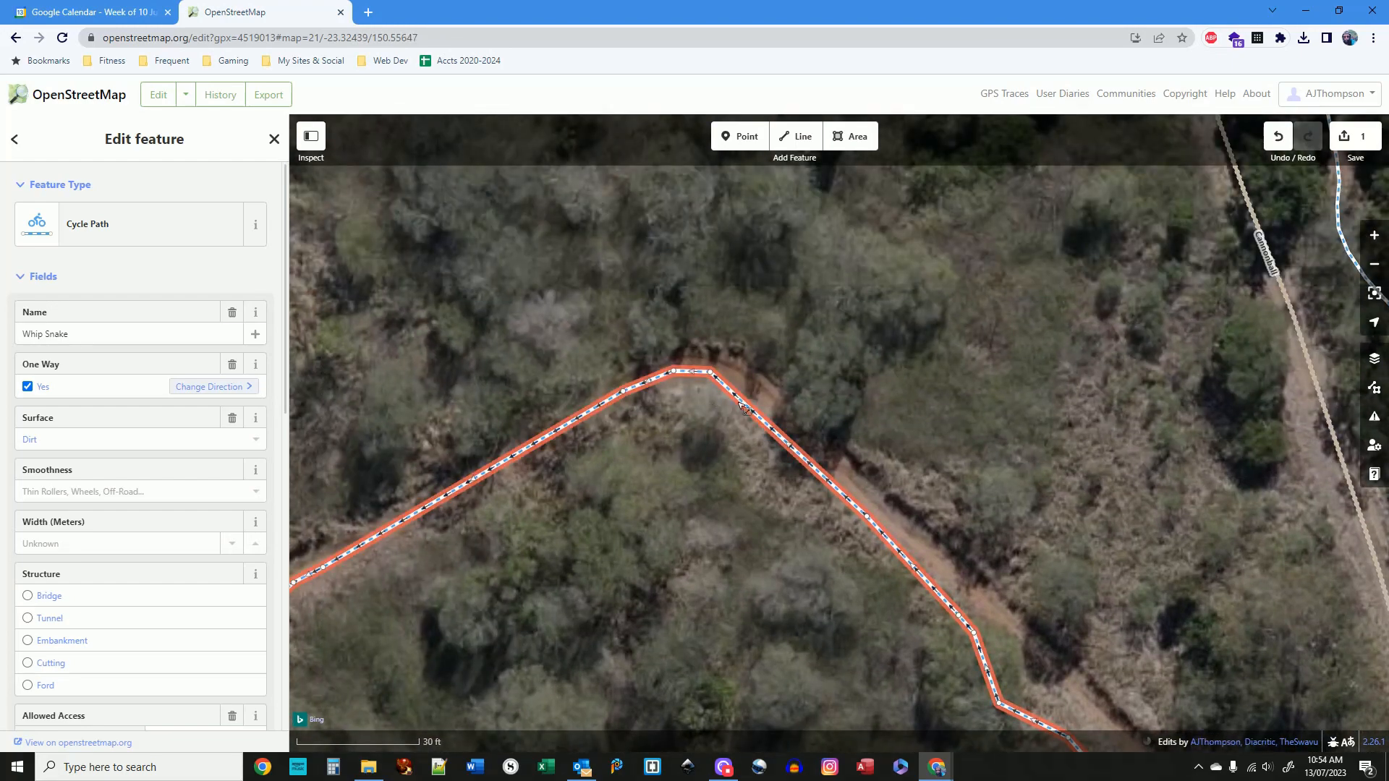
{"action": "left_click_drag", "start_coordinate": [809, 617], "coordinate": [673, 374]}
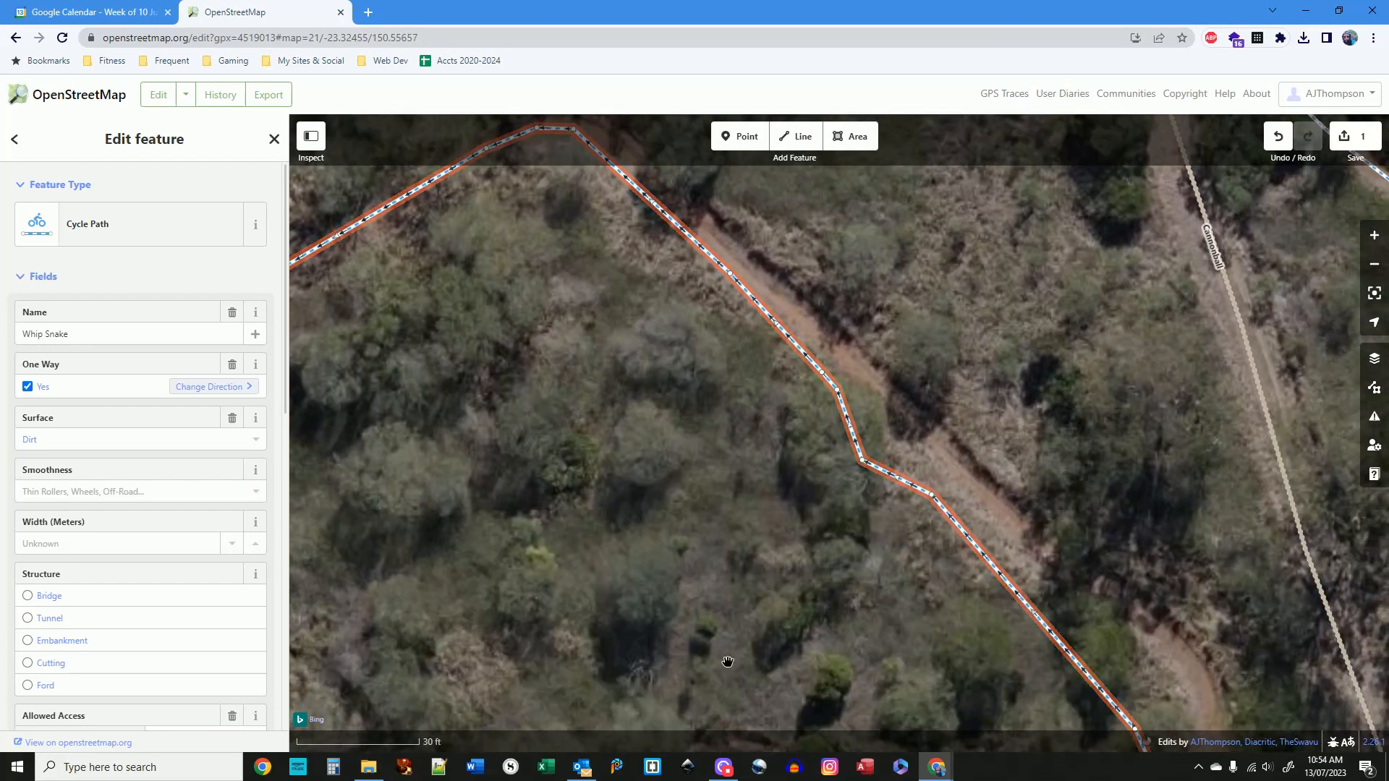
{"action": "left_click_drag", "start_coordinate": [727, 662], "coordinate": [738, 294]}
{"action": "left_click_drag", "start_coordinate": [846, 595], "coordinate": [858, 376]}
{"action": "left_click_drag", "start_coordinate": [836, 559], "coordinate": [864, 461]}
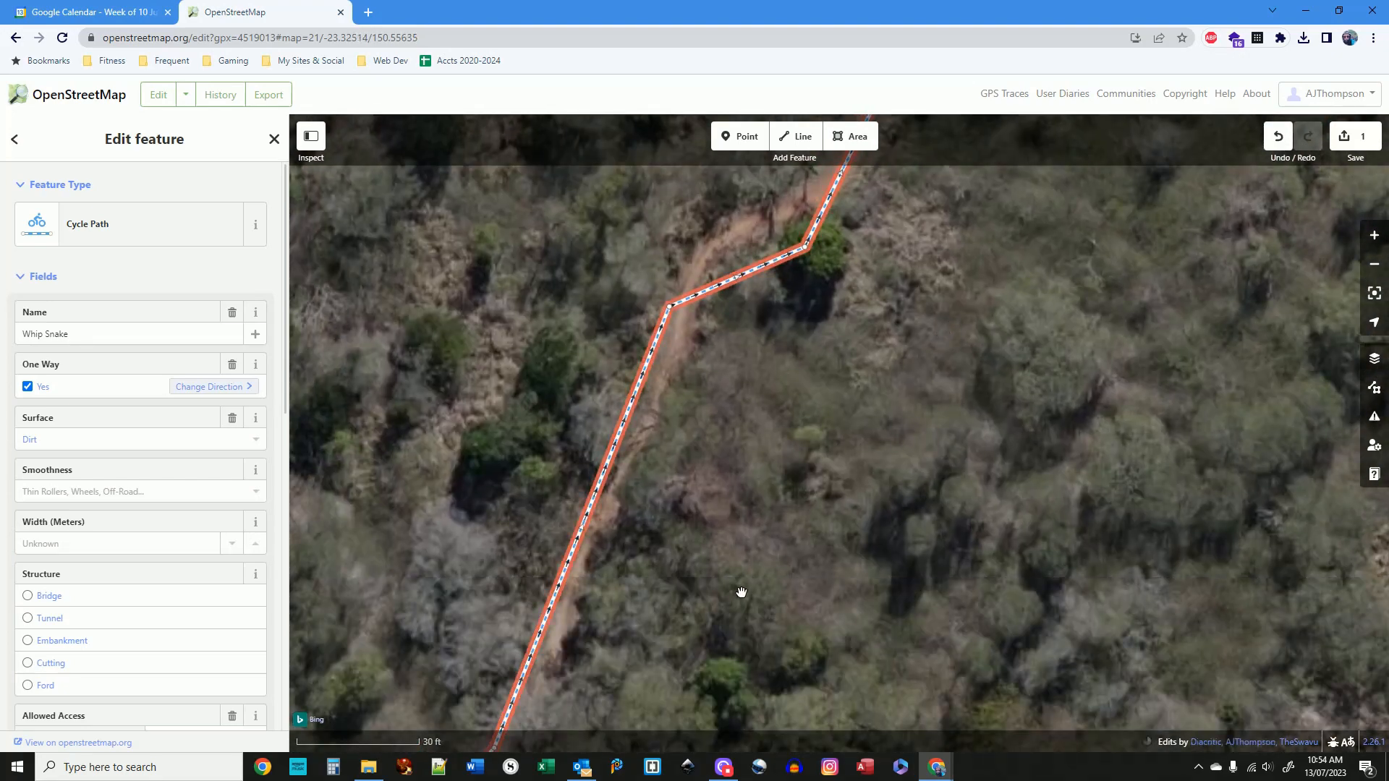
{"action": "scroll", "coordinate": [742, 592], "scroll_direction": "down", "scroll_amount": 3}
{"action": "left_click_drag", "start_coordinate": [771, 614], "coordinate": [939, 356]}
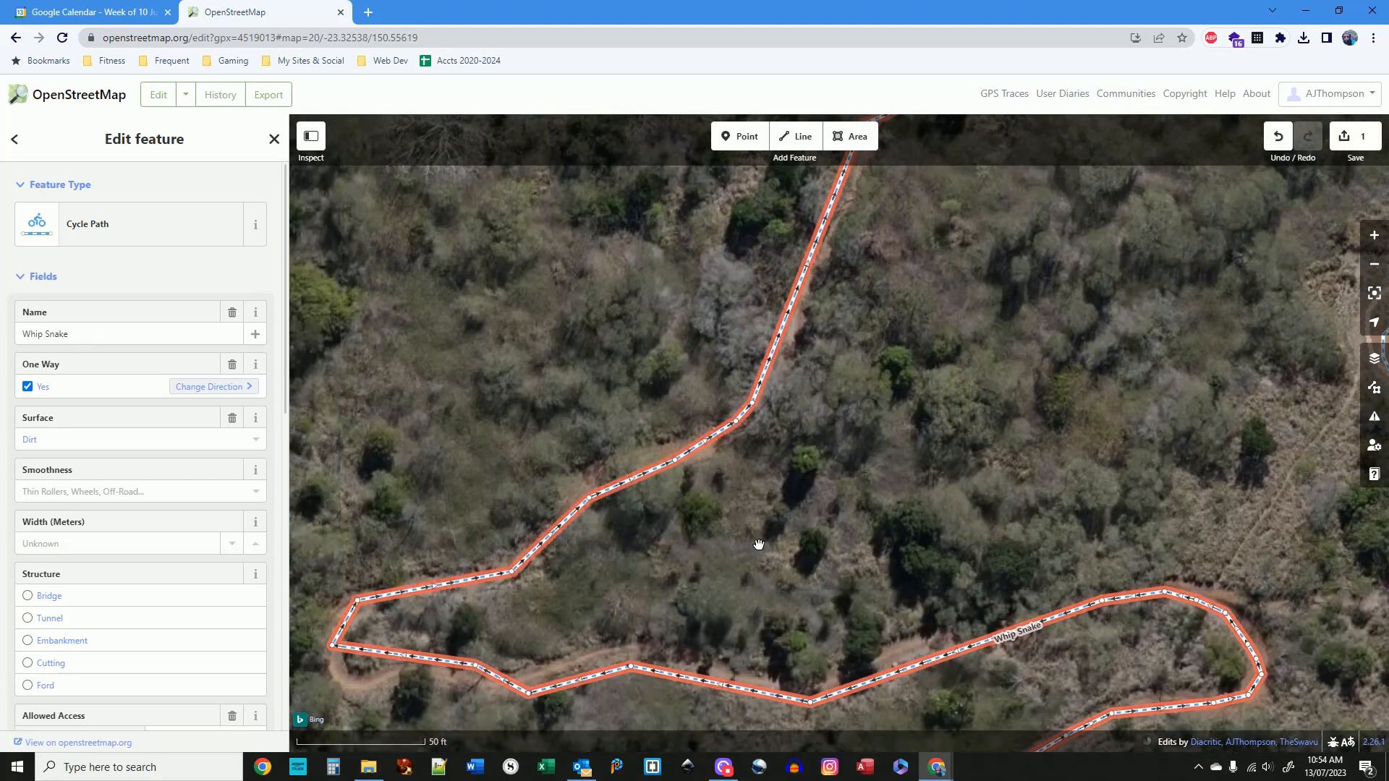
{"action": "left_click_drag", "start_coordinate": [758, 544], "coordinate": [880, 363]}
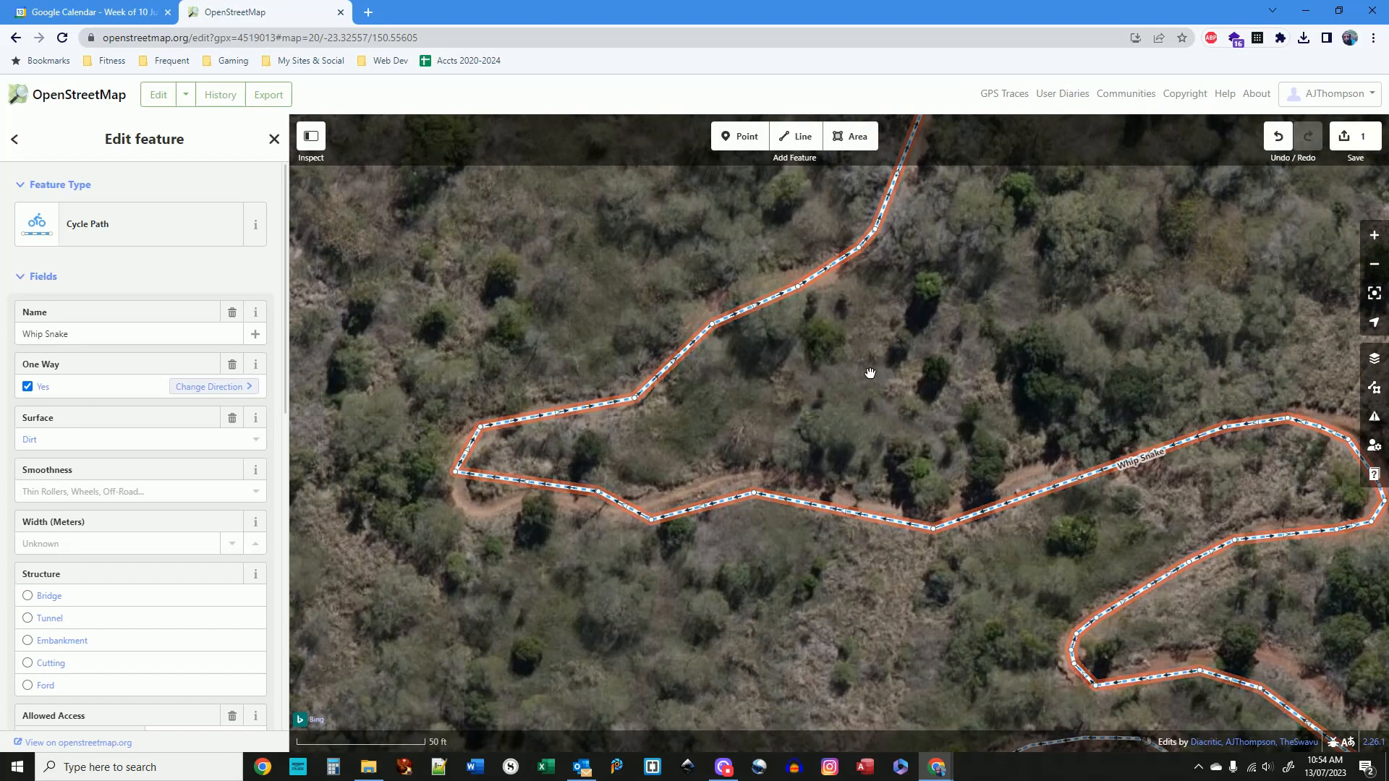
{"action": "left_click_drag", "start_coordinate": [709, 418], "coordinate": [917, 350]}
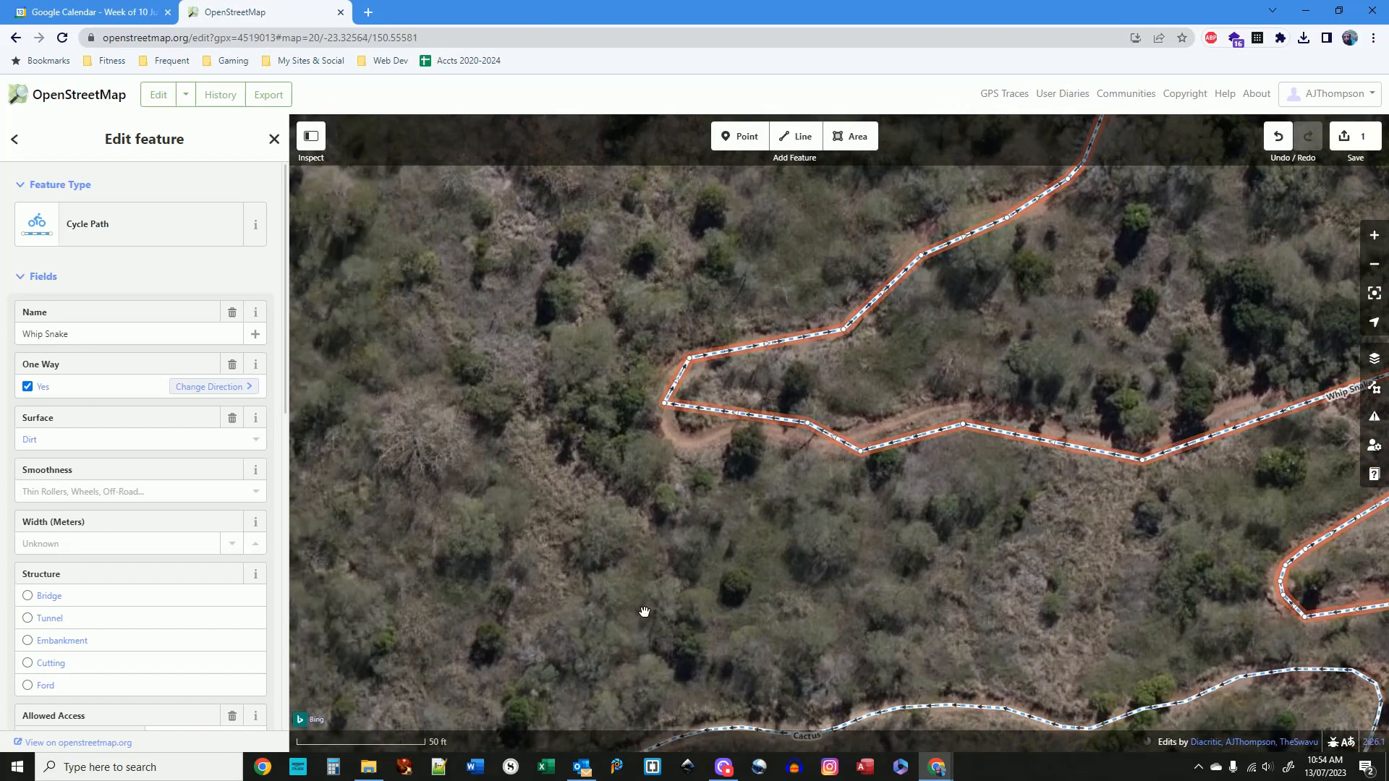
{"action": "scroll", "coordinate": [642, 610], "scroll_direction": "up", "scroll_amount": 2}
{"action": "scroll", "coordinate": [643, 612], "scroll_direction": "up", "scroll_amount": 2}
{"action": "left_click_drag", "start_coordinate": [890, 383], "coordinate": [753, 580]}
{"action": "scroll", "coordinate": [753, 579], "scroll_direction": "down", "scroll_amount": 5}
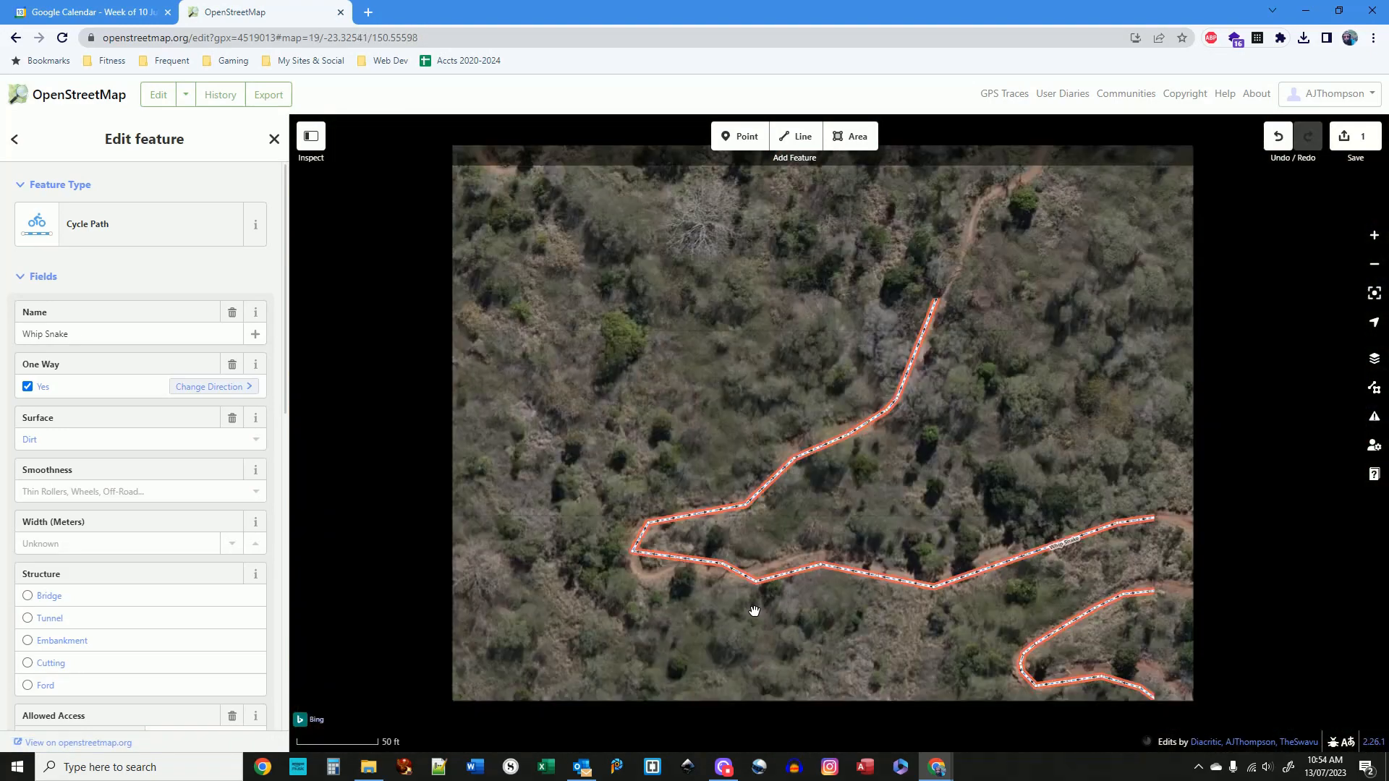
{"action": "left_click_drag", "start_coordinate": [1053, 398], "coordinate": [804, 584]}
{"action": "left_click_drag", "start_coordinate": [905, 403], "coordinate": [842, 599]}
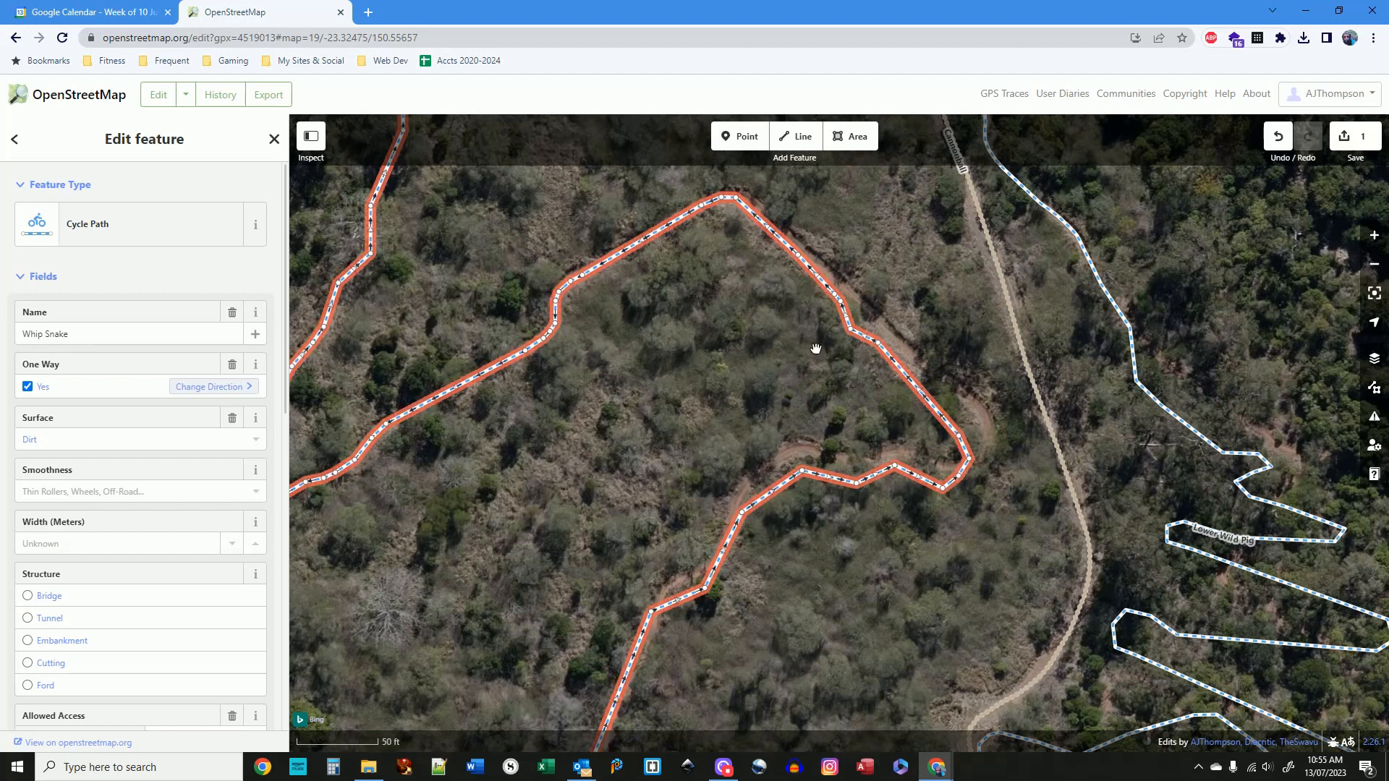
Begin the upload and reuse the changeset comment "updated trail line bottom of Whipsnake from Bing satellite vs old gpx. Still upper section to go."
{"action": "left_click", "coordinate": [1361, 139]}
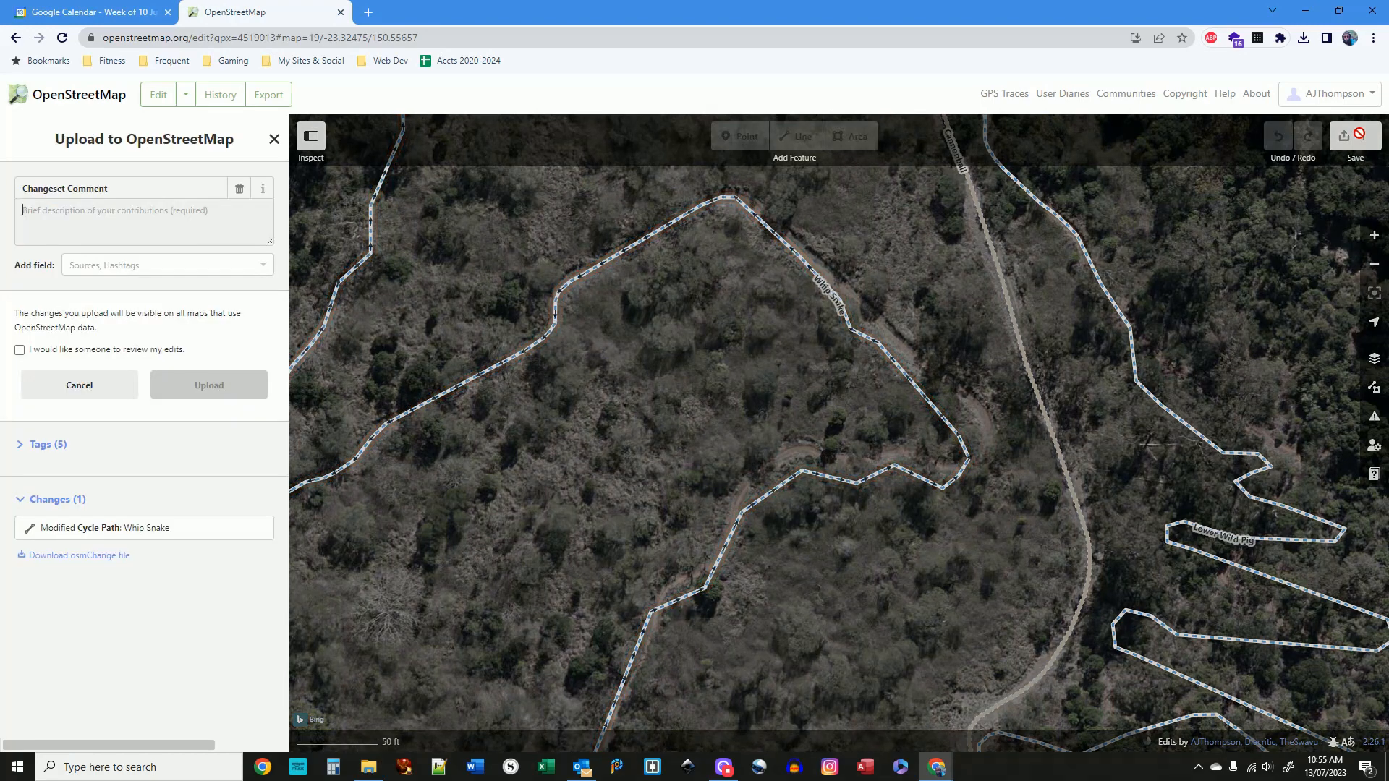
{"action": "left_click", "coordinate": [107, 217]}
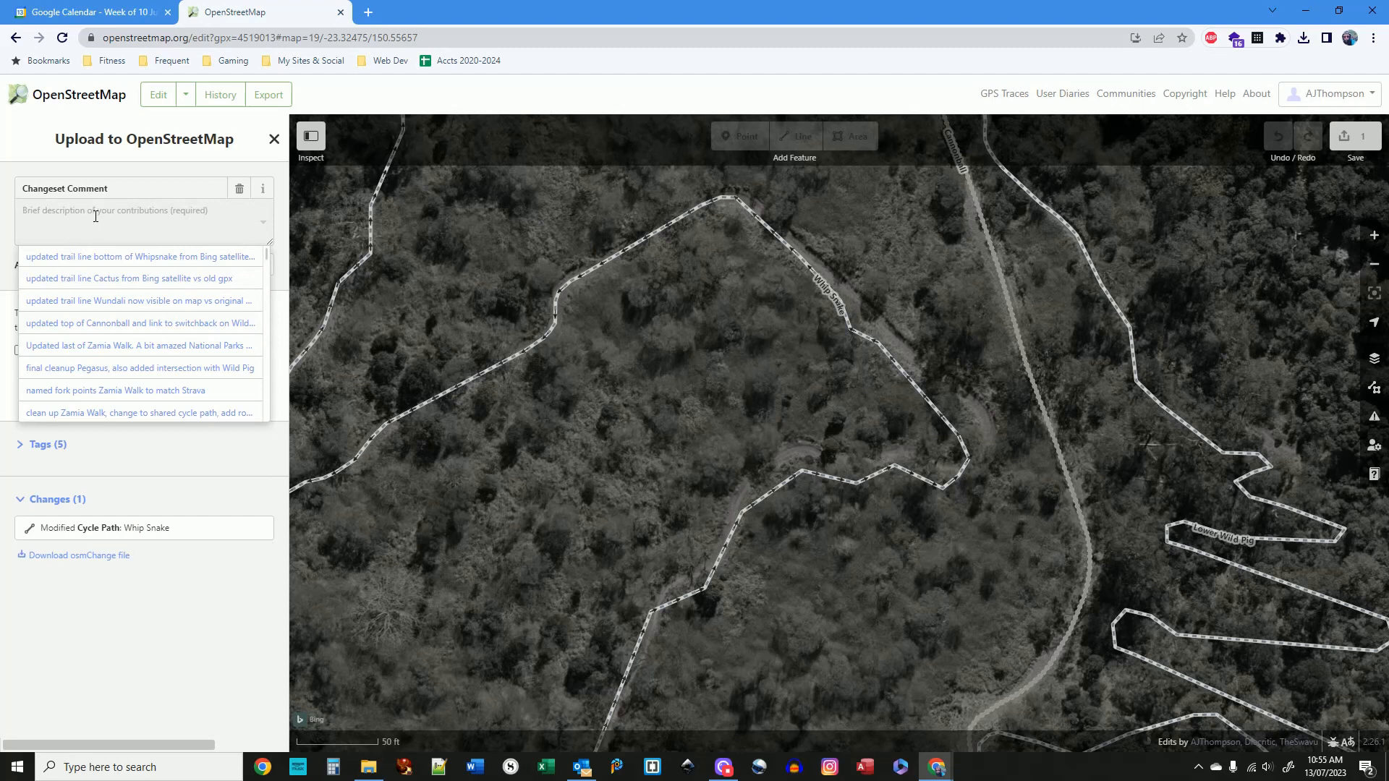
{"action": "left_click", "coordinate": [68, 258]}
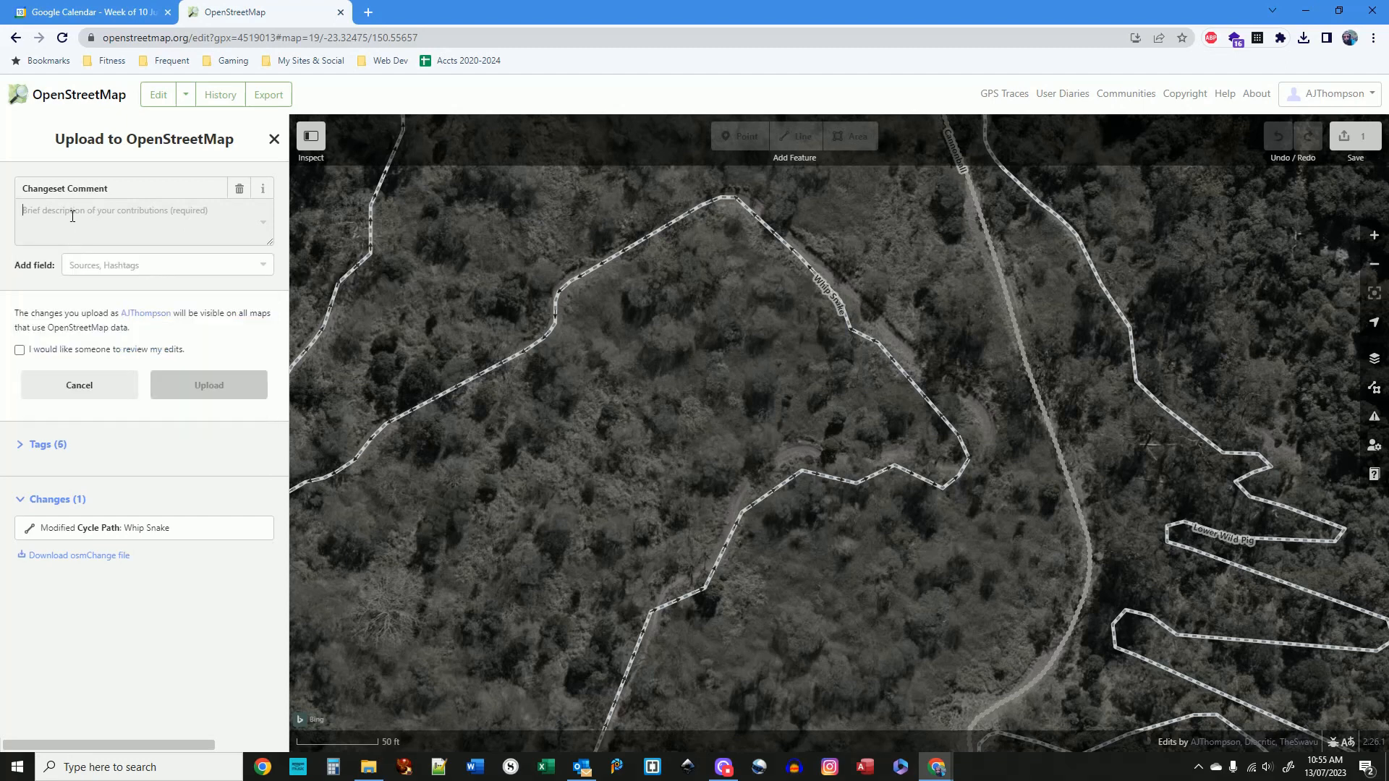
{"action": "left_click", "coordinate": [73, 219]}
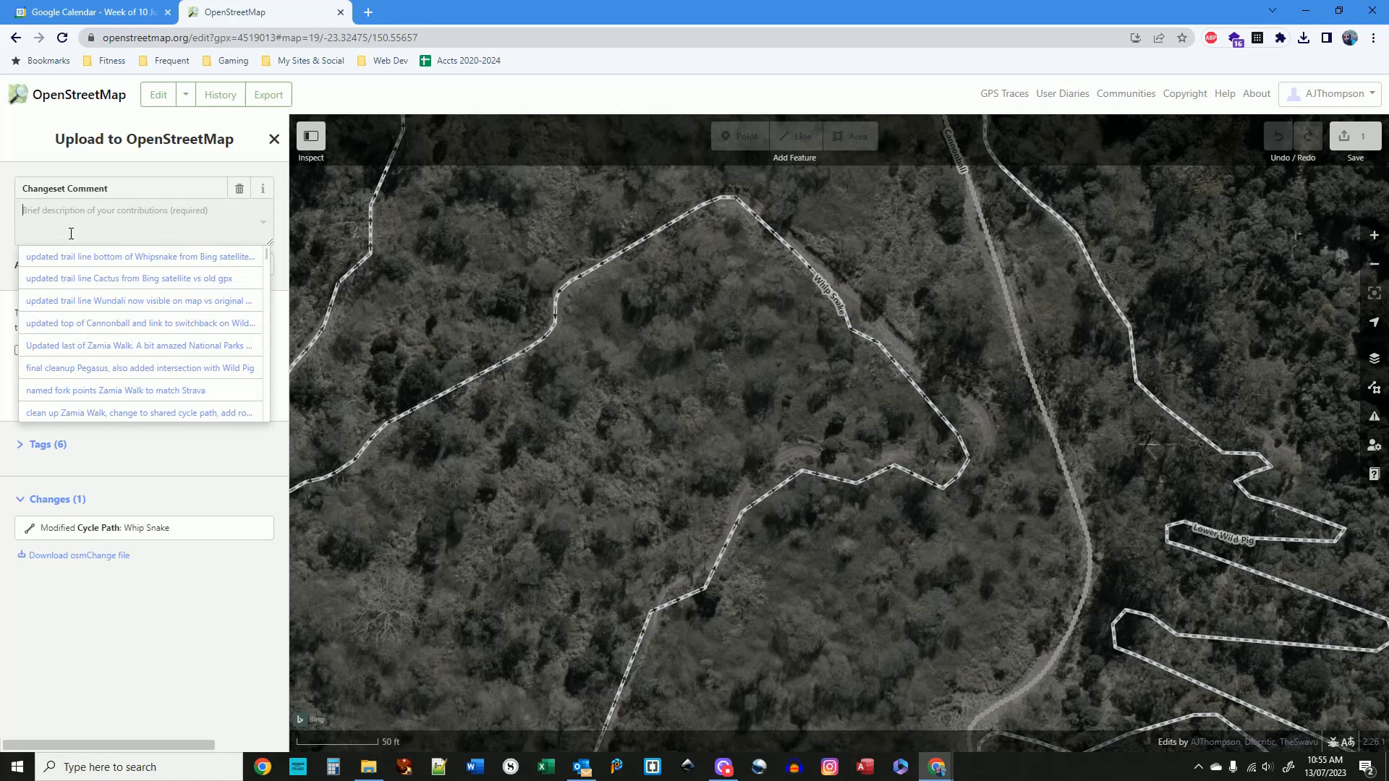
{"action": "left_click", "coordinate": [65, 254]}
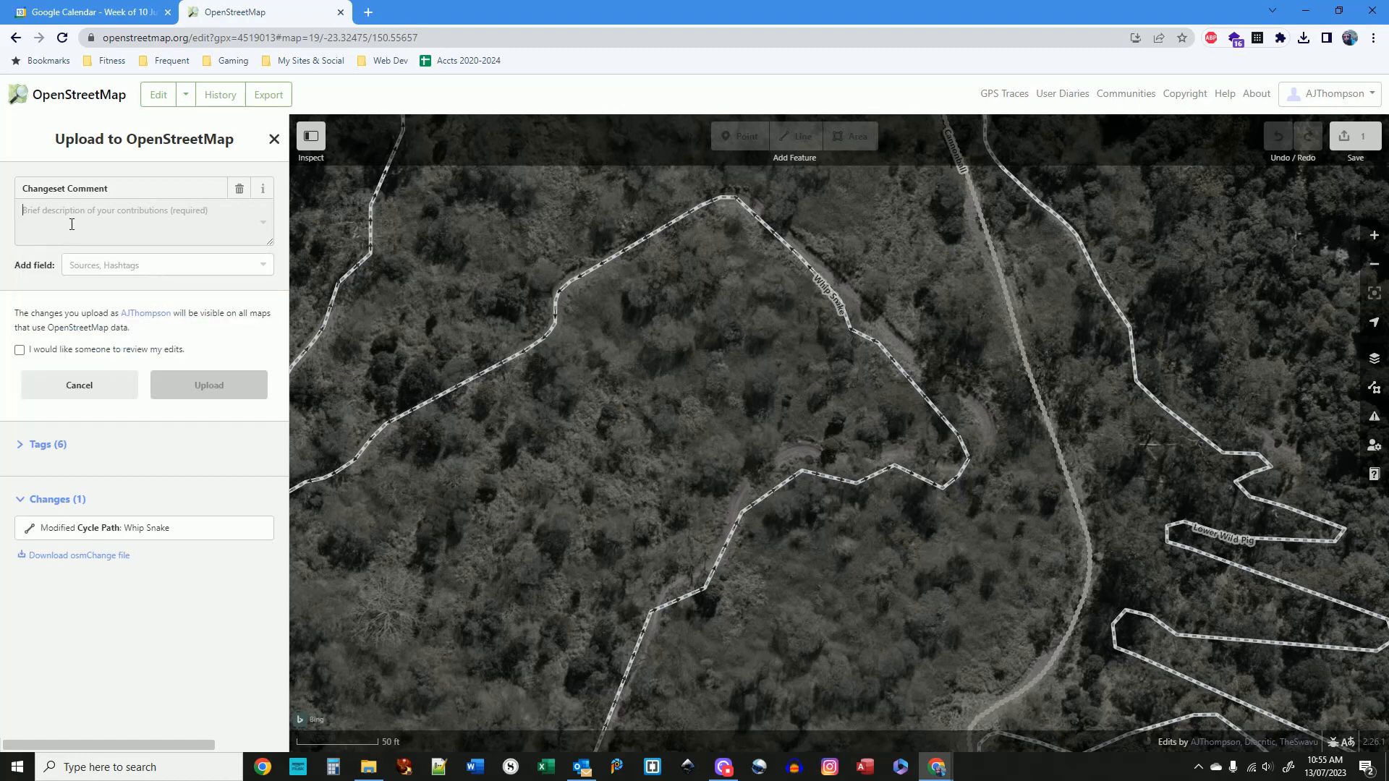
{"action": "type", "text": "u"}
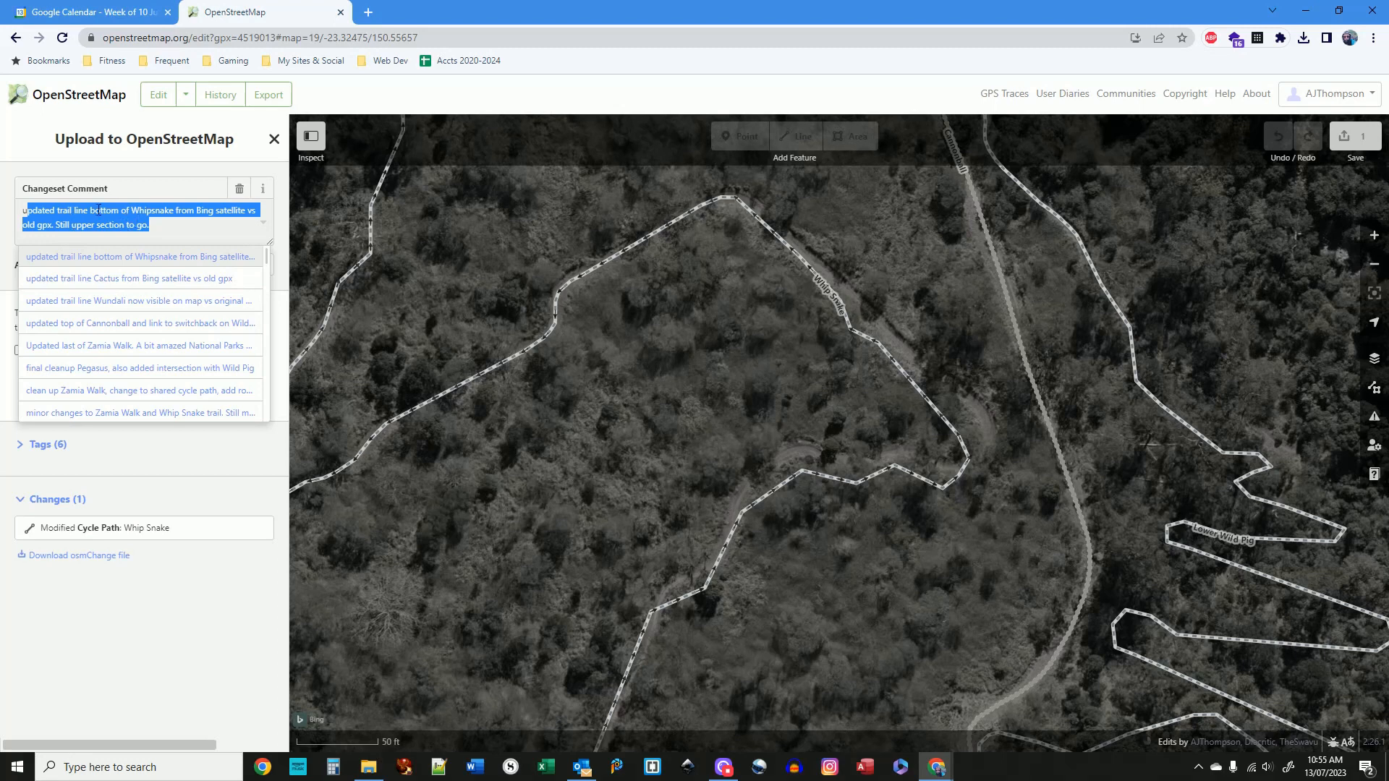
Replace "bottom" with "middle" in the changeset comment and upload the Whip Snake edit
{"action": "double_click", "coordinate": [97, 209]}
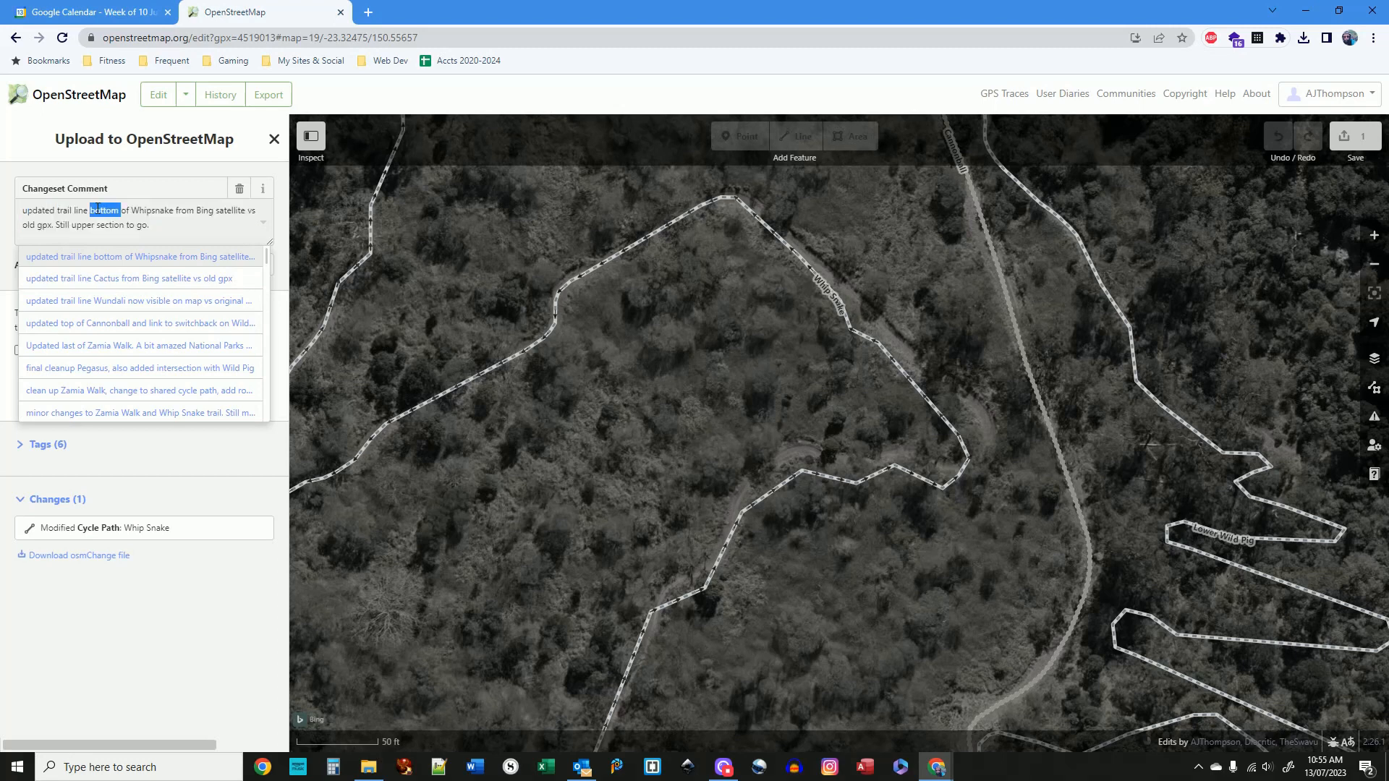
{"action": "type", "text": "middle"}
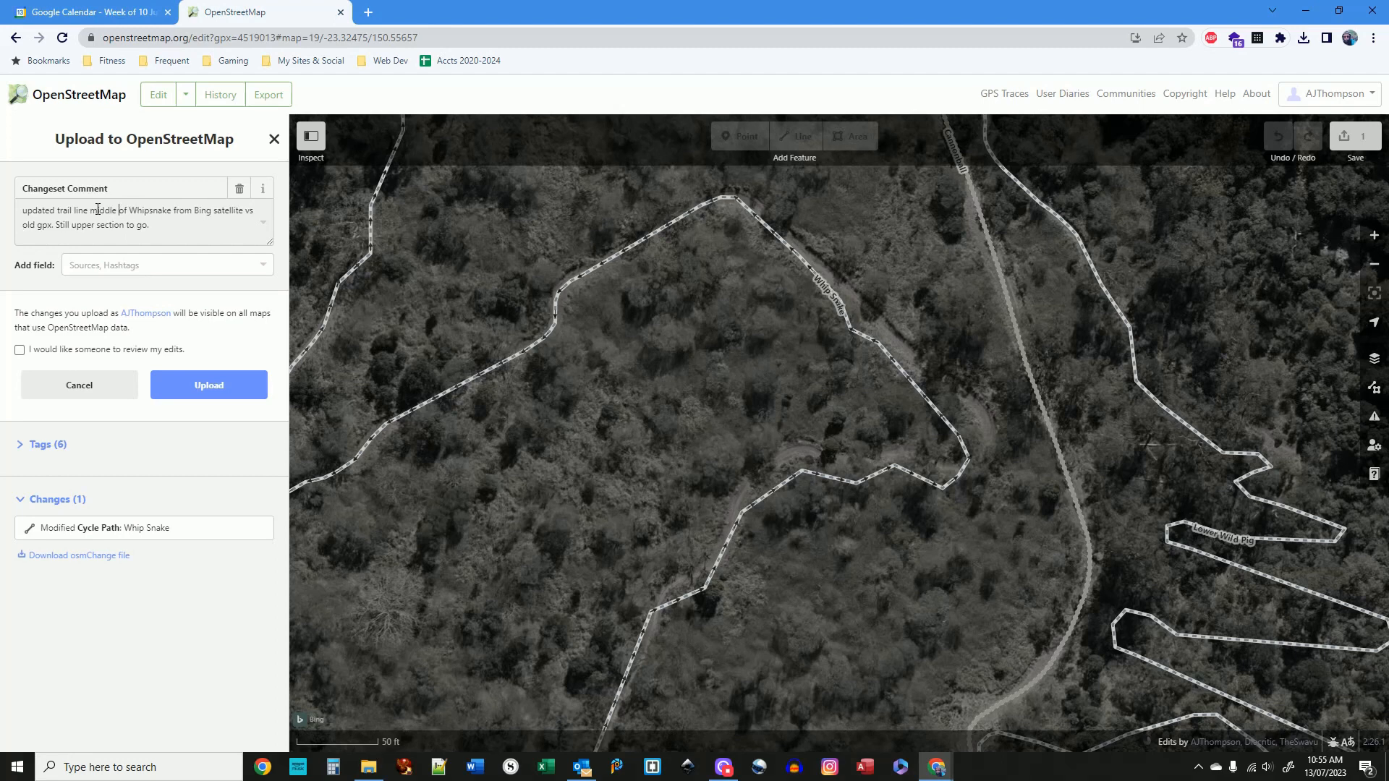
{"action": "left_click", "coordinate": [209, 387]}
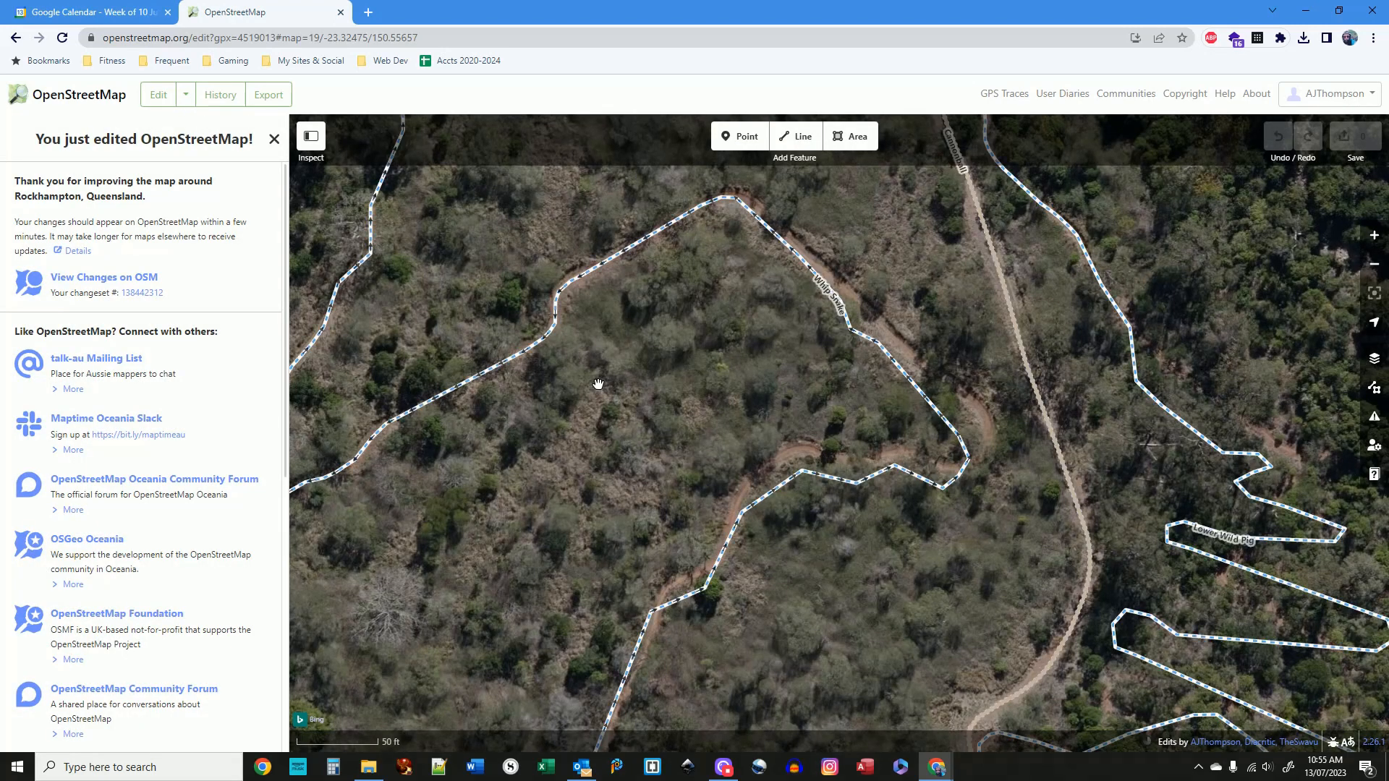
{"action": "left_click_drag", "start_coordinate": [689, 371], "coordinate": [810, 523]}
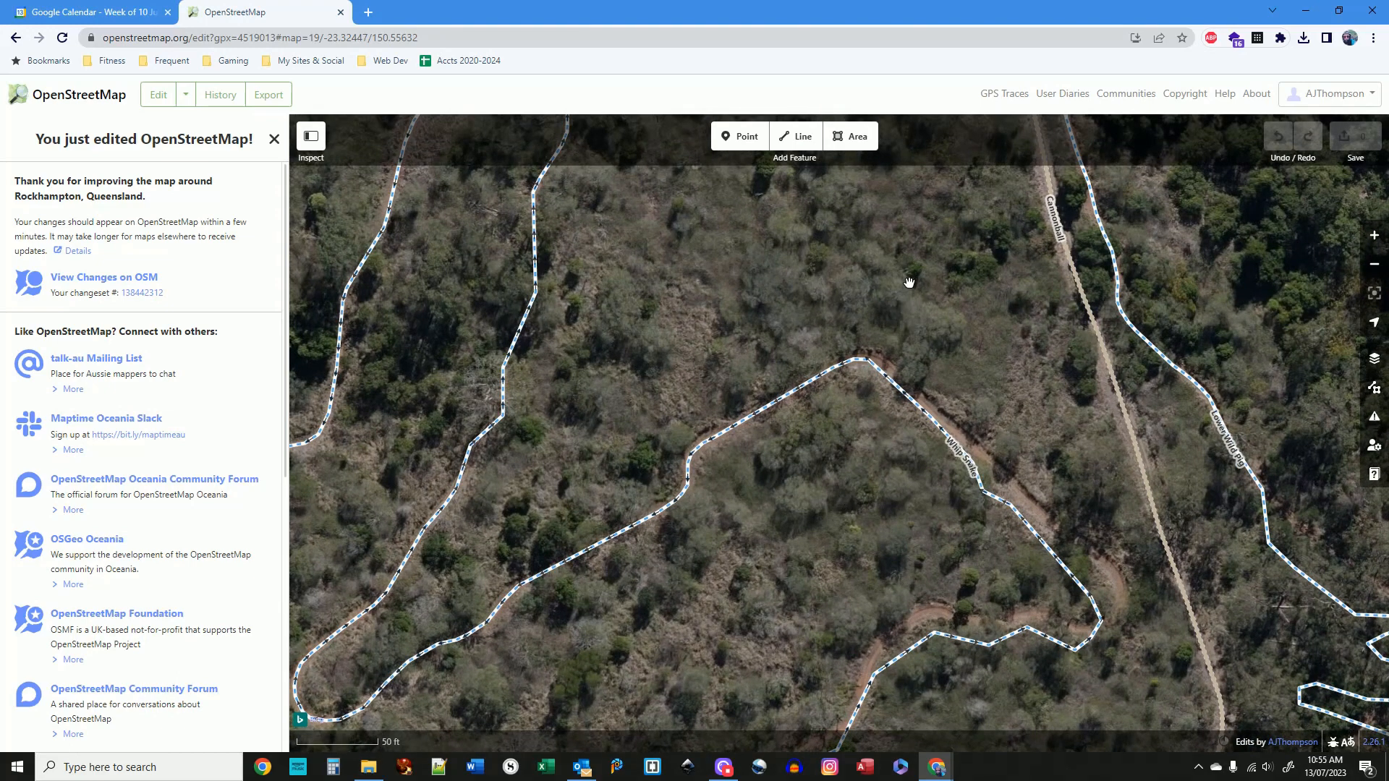
{"action": "left_click_drag", "start_coordinate": [909, 283], "coordinate": [849, 490]}
{"action": "left_click_drag", "start_coordinate": [670, 504], "coordinate": [825, 310]}
{"action": "left_click_drag", "start_coordinate": [884, 540], "coordinate": [803, 381]}
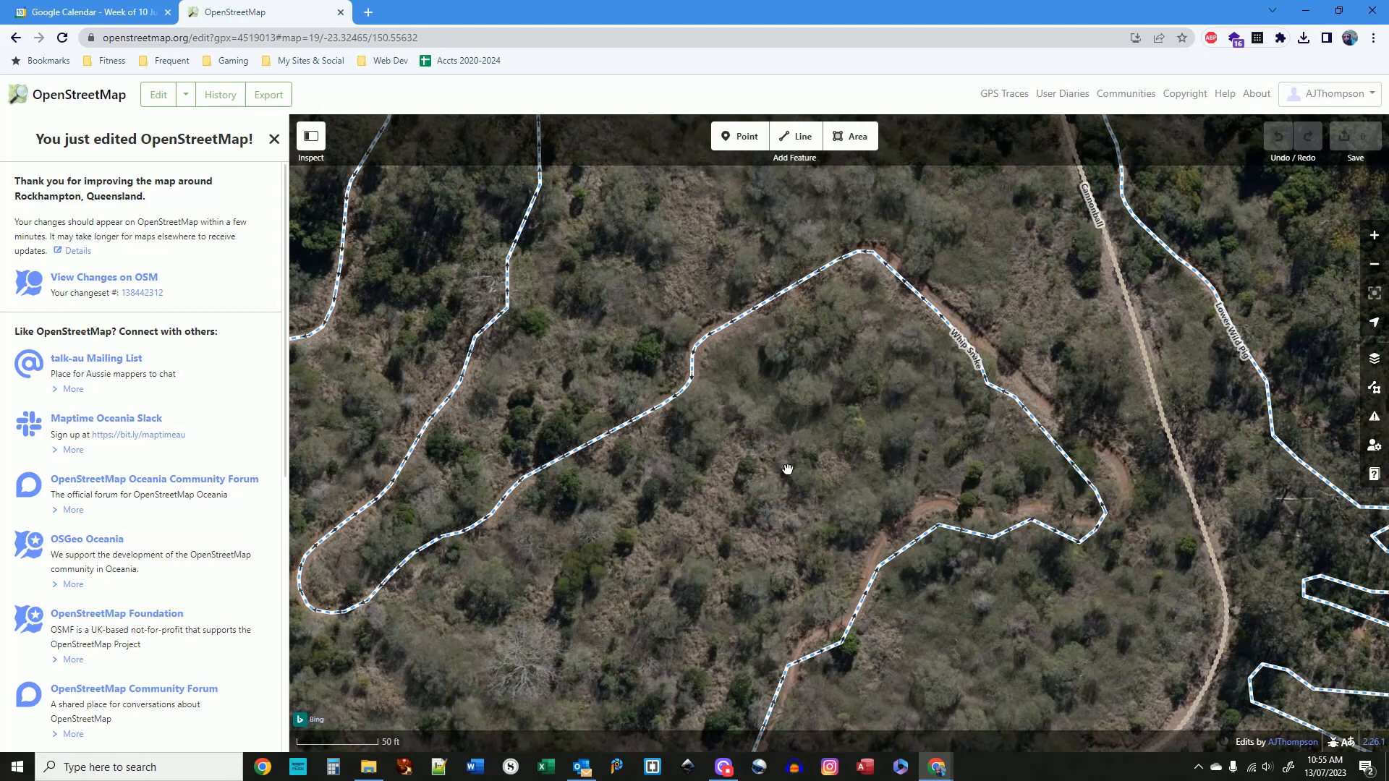